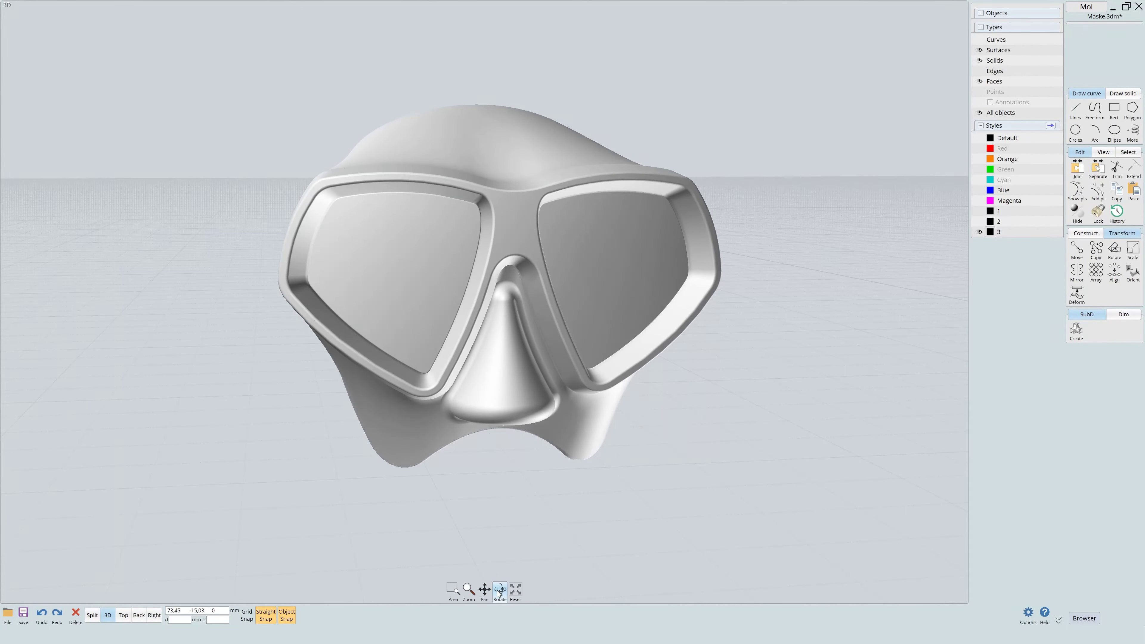
Orbit the finished diving mask to view it from above.
mouse_move(499, 592)
mouse_down()
mouse_move(483, 589)
mouse_move(480, 603)
mouse_move(519, 589)
mouse_up()
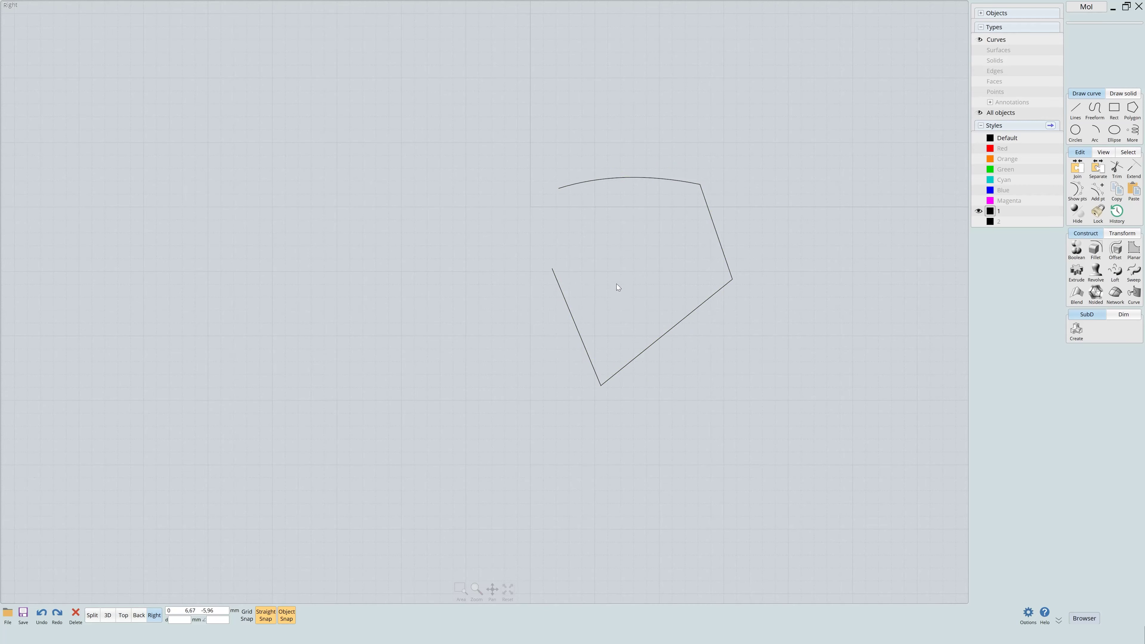
Mirror the half lens outline across the centre axis to create the left half.
key(ctrl+a)
key(m)
key(Escape)
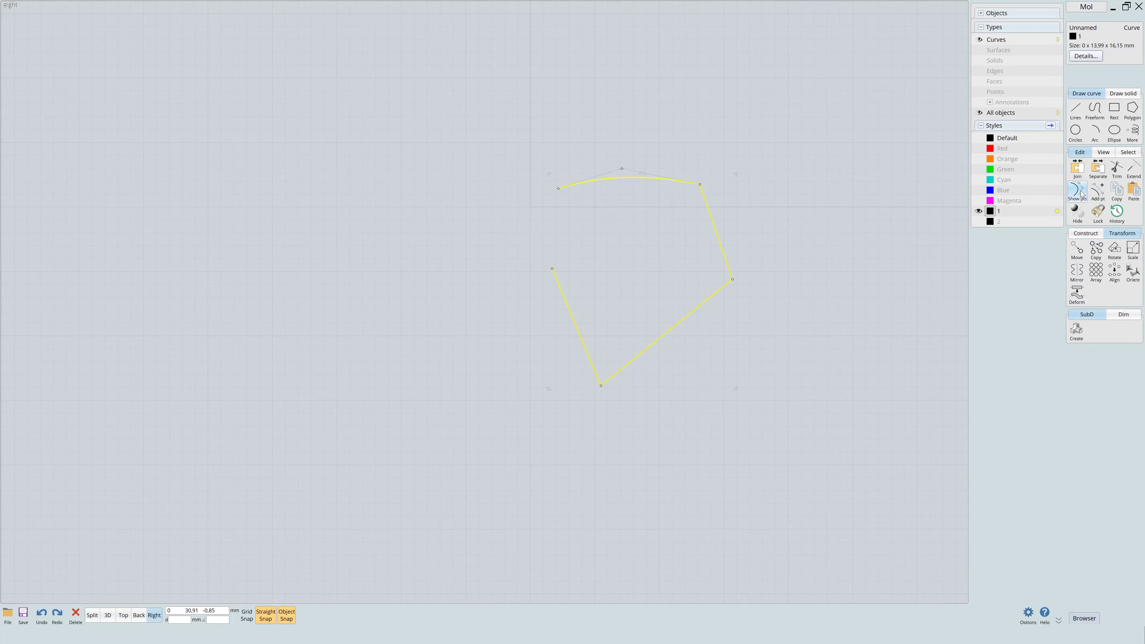
click(715, 208)
key(ctrl+a)
scroll(717, 210, up, 1)
click(1078, 270)
click(486, 264)
click(483, 242)
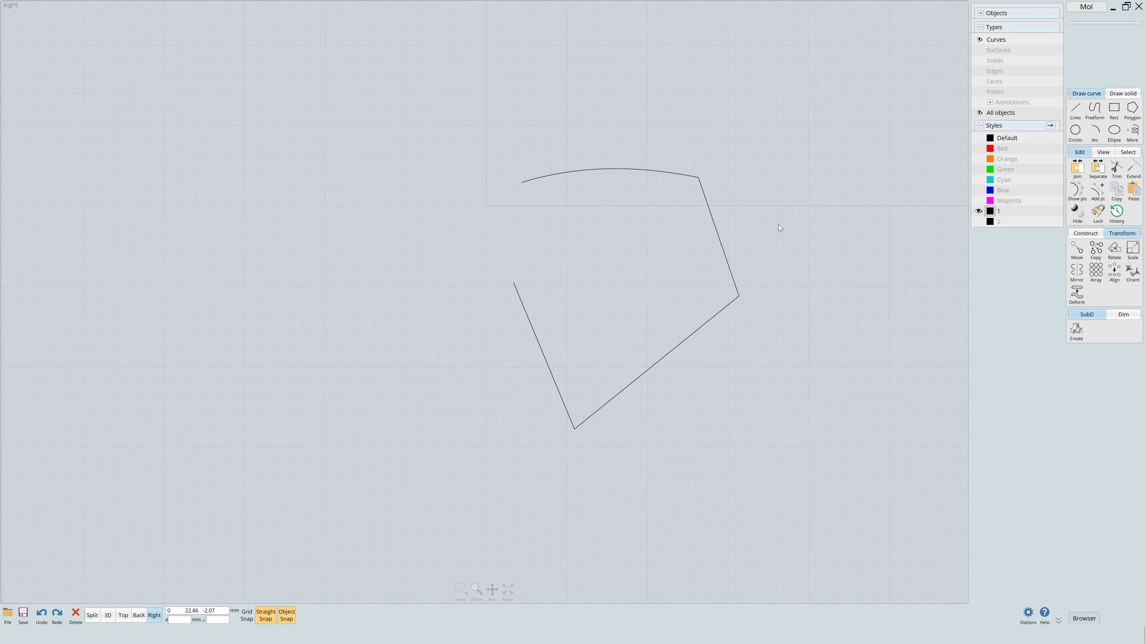
key(ctrl+a)
click(1077, 270)
click(486, 263)
key(ctrl+a)
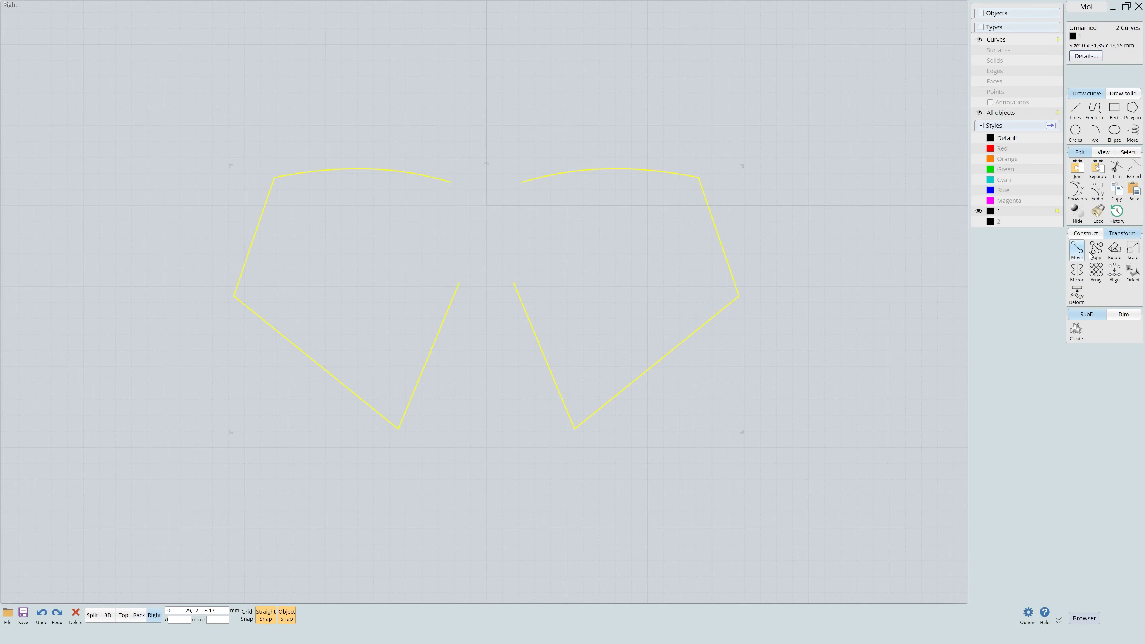
Blend the inner line ends into a nose arch and blend the two top curve ends together.
click(1085, 233)
click(1077, 294)
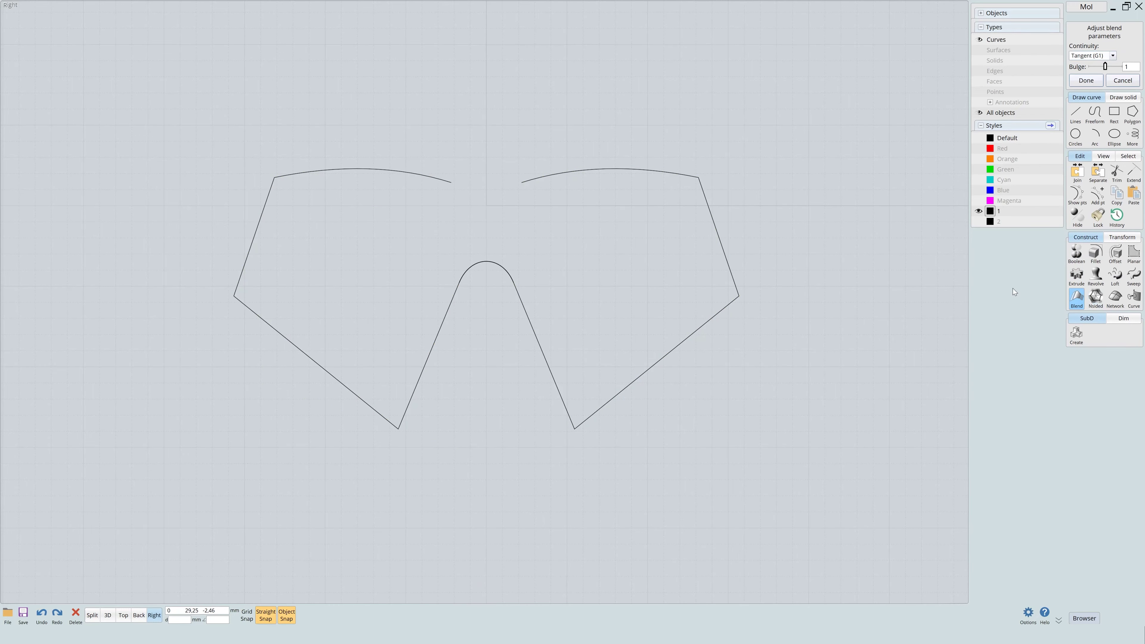
key(Return)
click(449, 181)
click(524, 182)
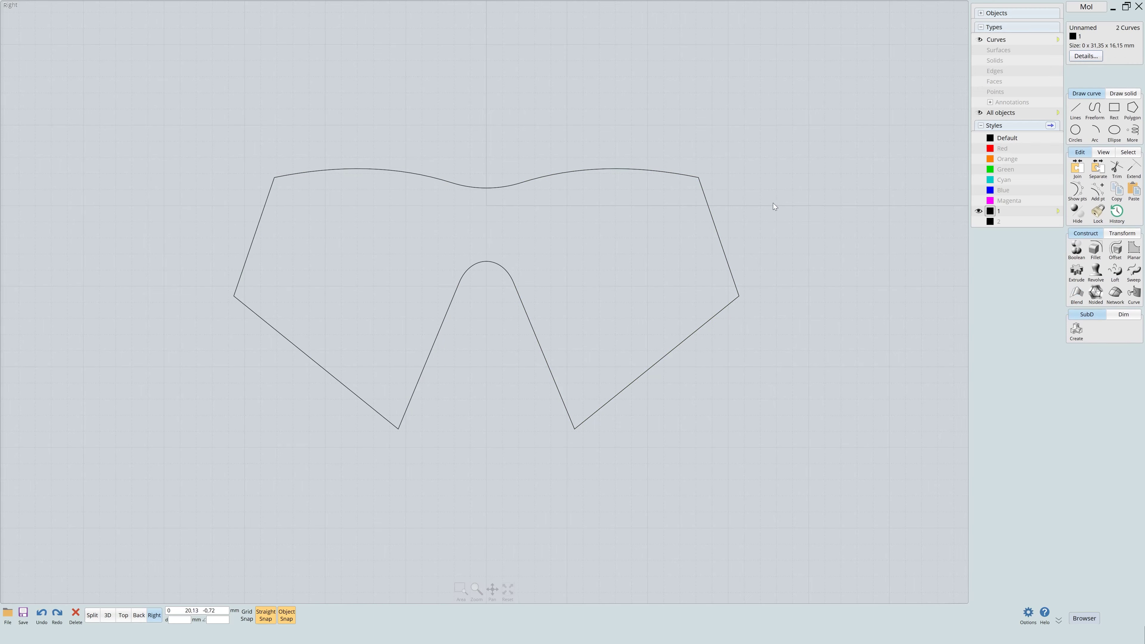
click(707, 206)
Fillet every corner of the mask outline.
key(f)
key(Return)
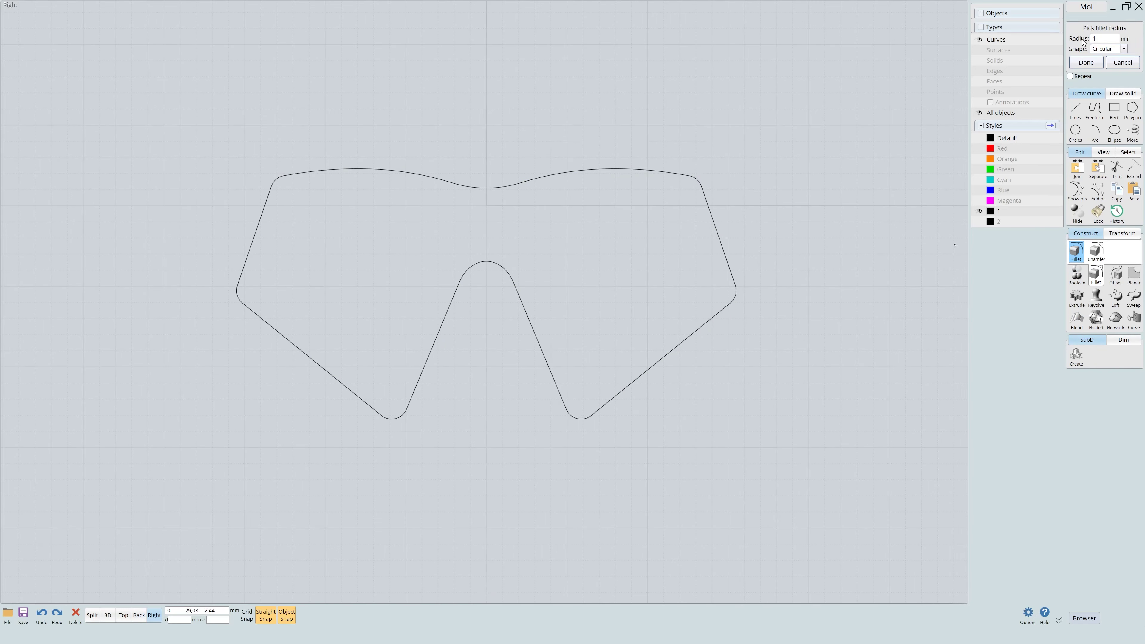
click(1102, 66)
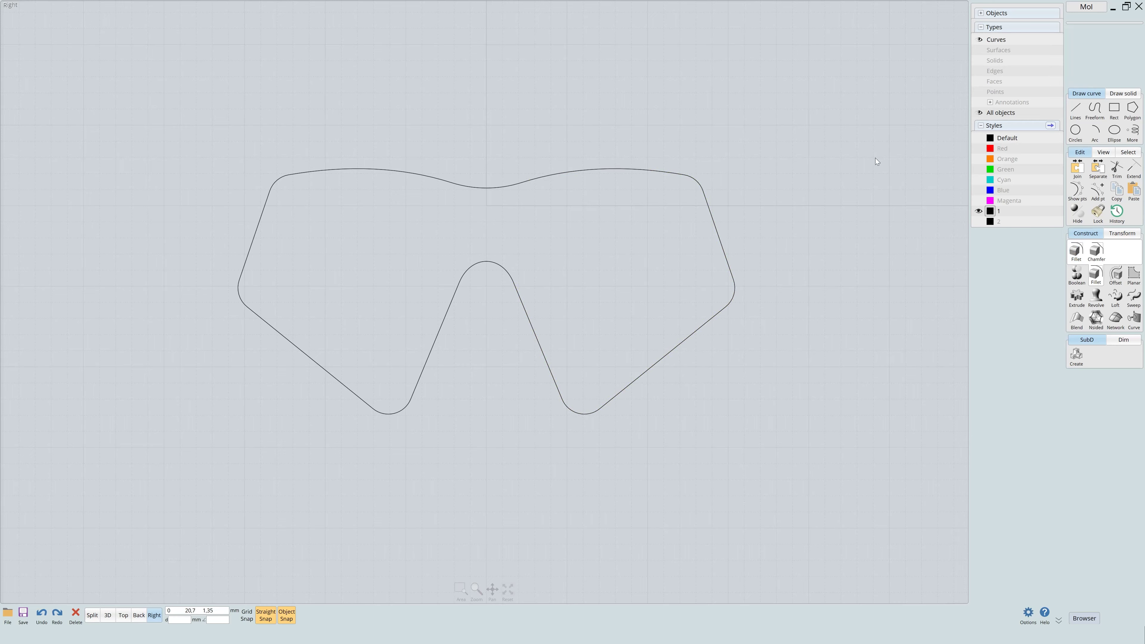
click(843, 147)
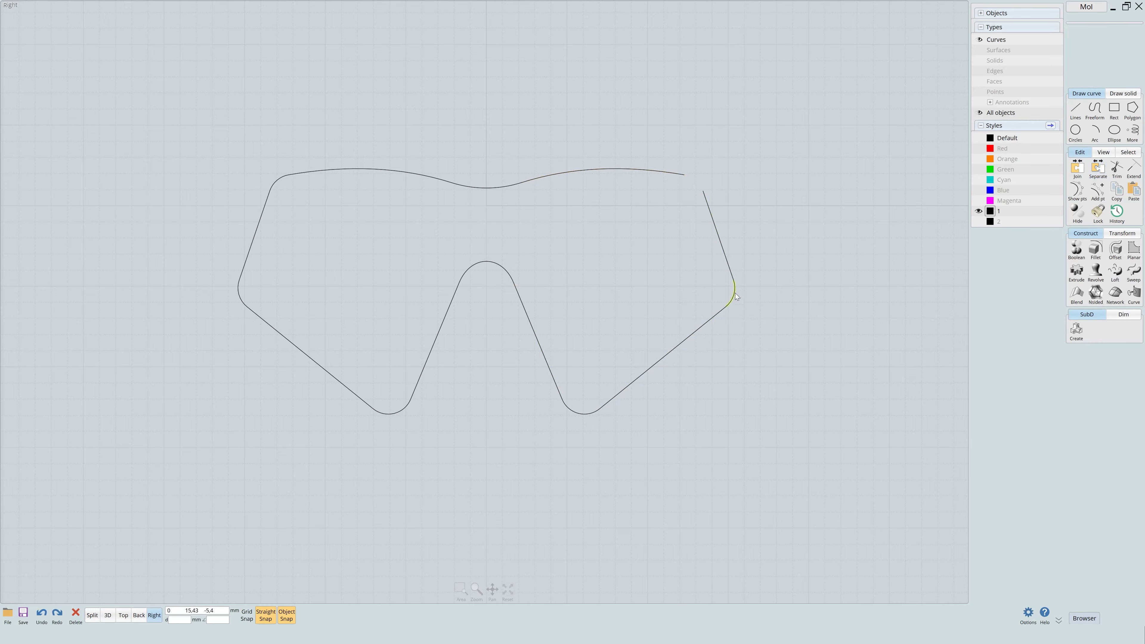
Rebuild the right half's corners with blends and mirror it to the left.
click(404, 370)
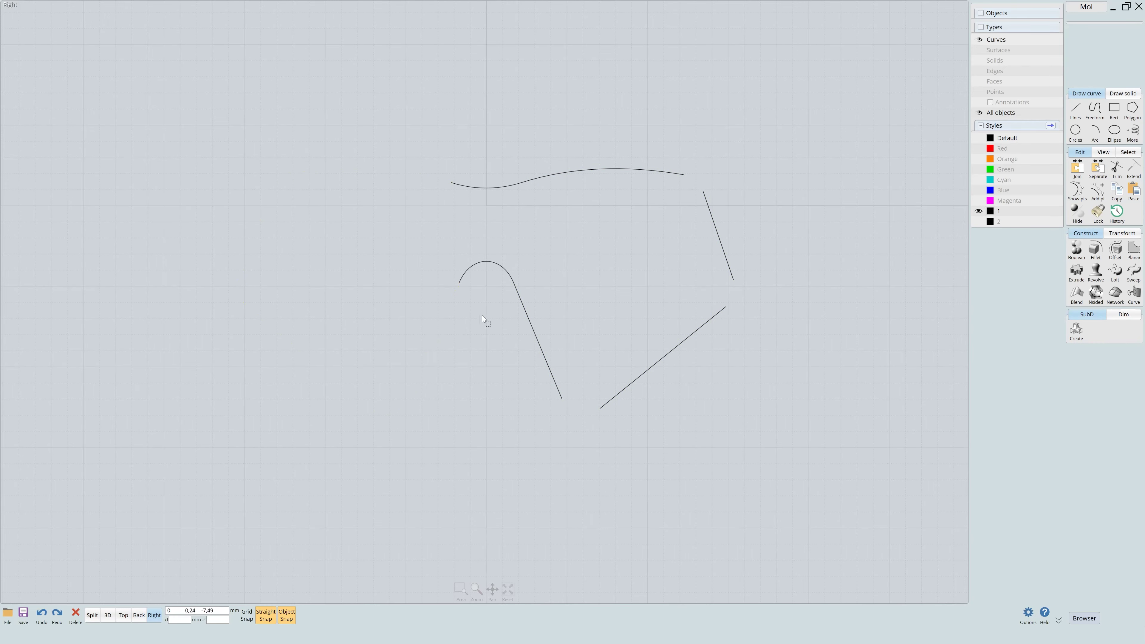
drag(733, 159, 623, 220)
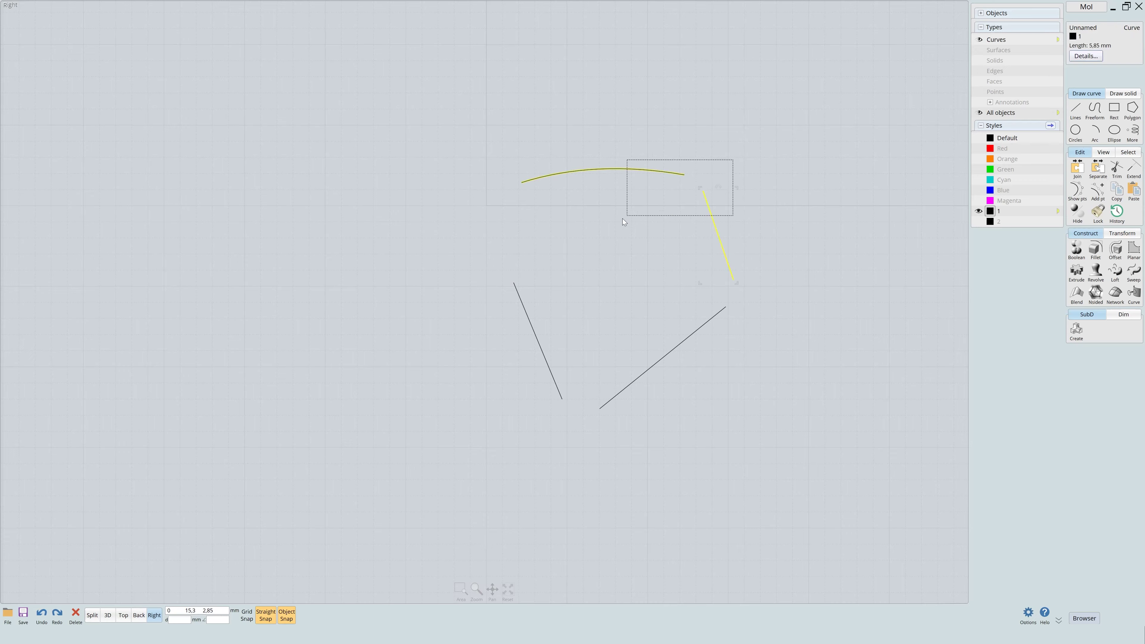
click(1083, 299)
click(1078, 298)
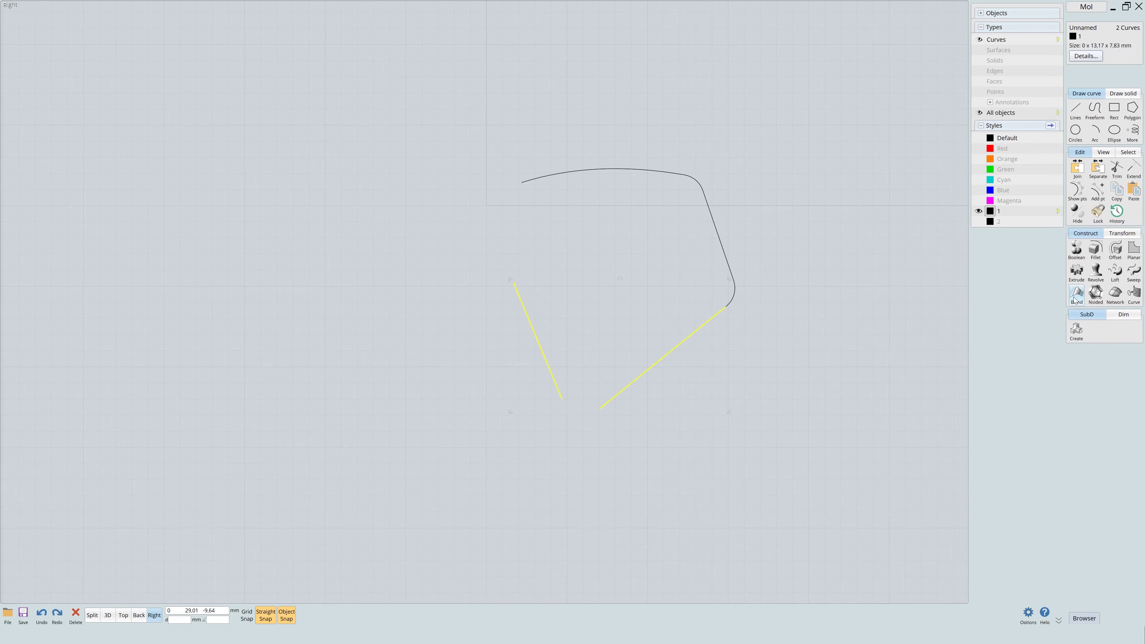
key(ctrl+a)
click(1123, 234)
click(1077, 271)
click(486, 205)
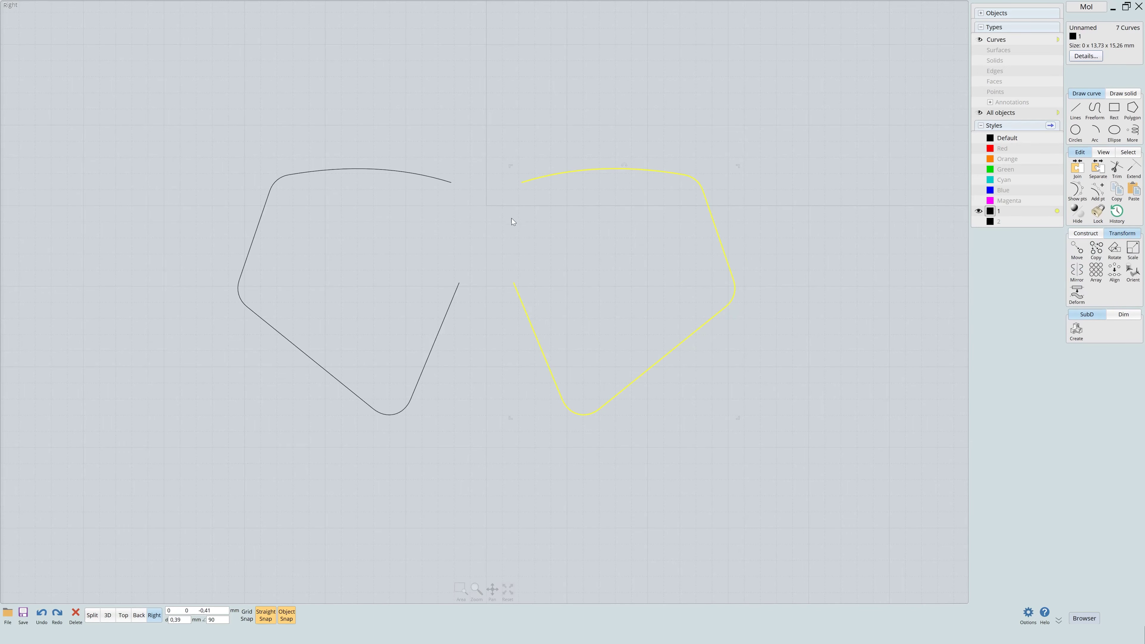
Blend the two top arcs together and pick the lower-right side line for reshaping.
drag(535, 159, 413, 208)
click(1085, 234)
click(1077, 296)
drag(542, 240, 405, 295)
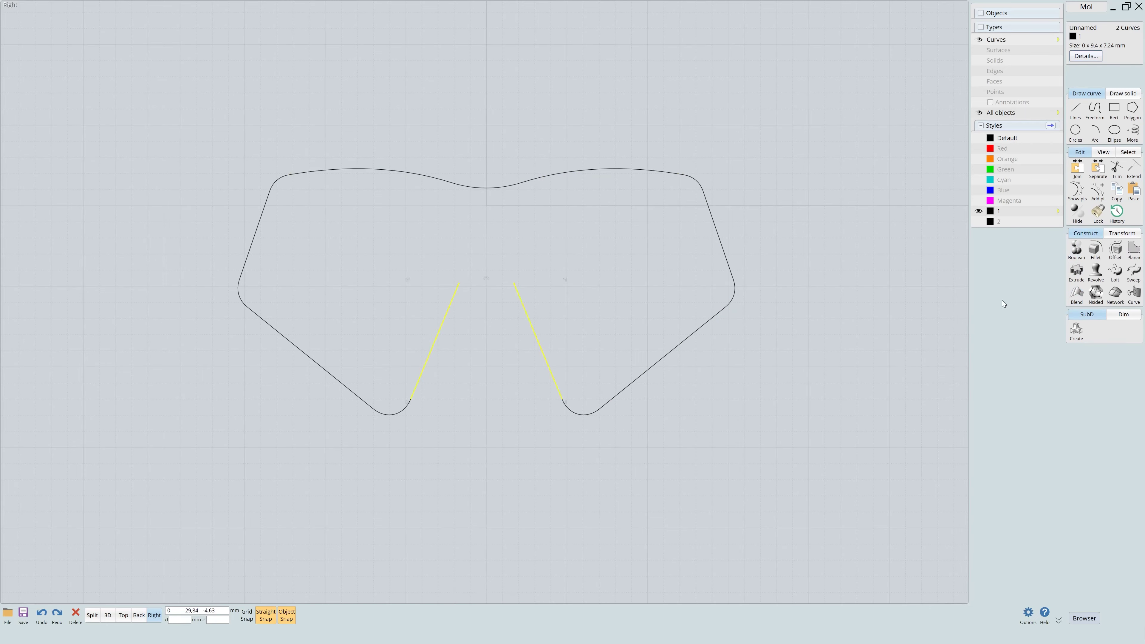
click(657, 363)
click(1098, 191)
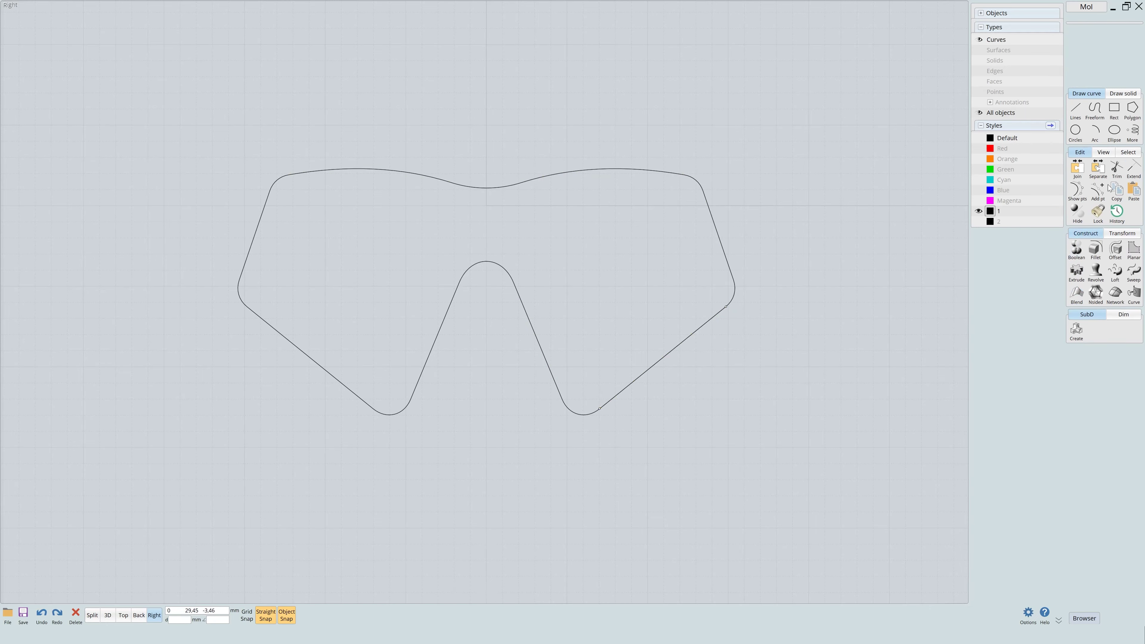
Add points to bow the lower-right and upper-right sides into gentle curves.
click(671, 364)
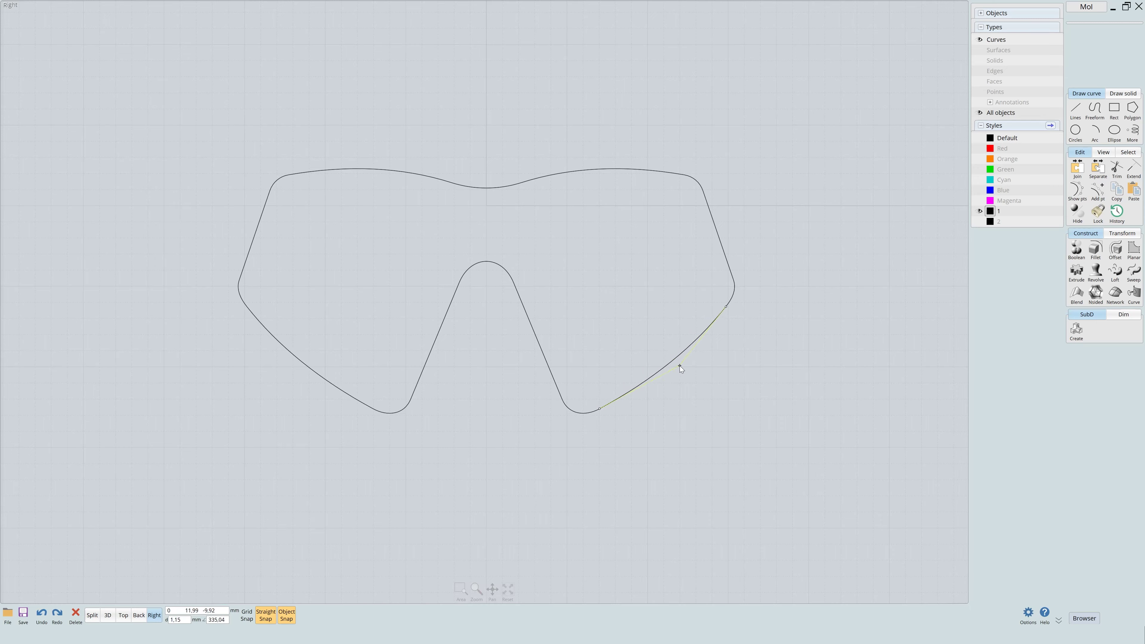
click(679, 366)
click(1098, 191)
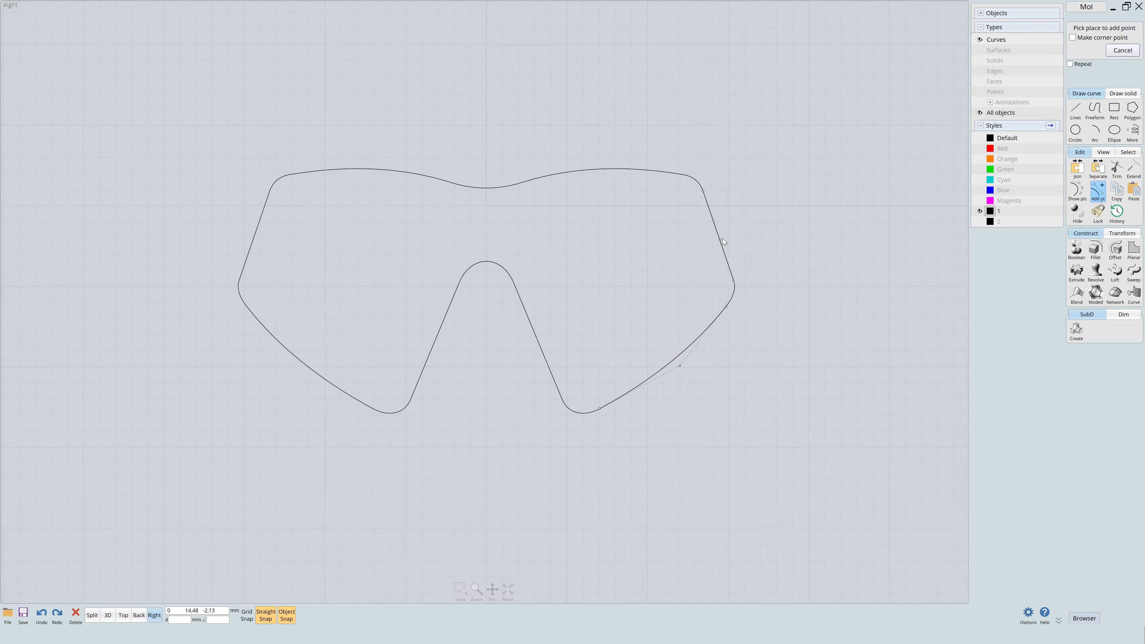
click(725, 231)
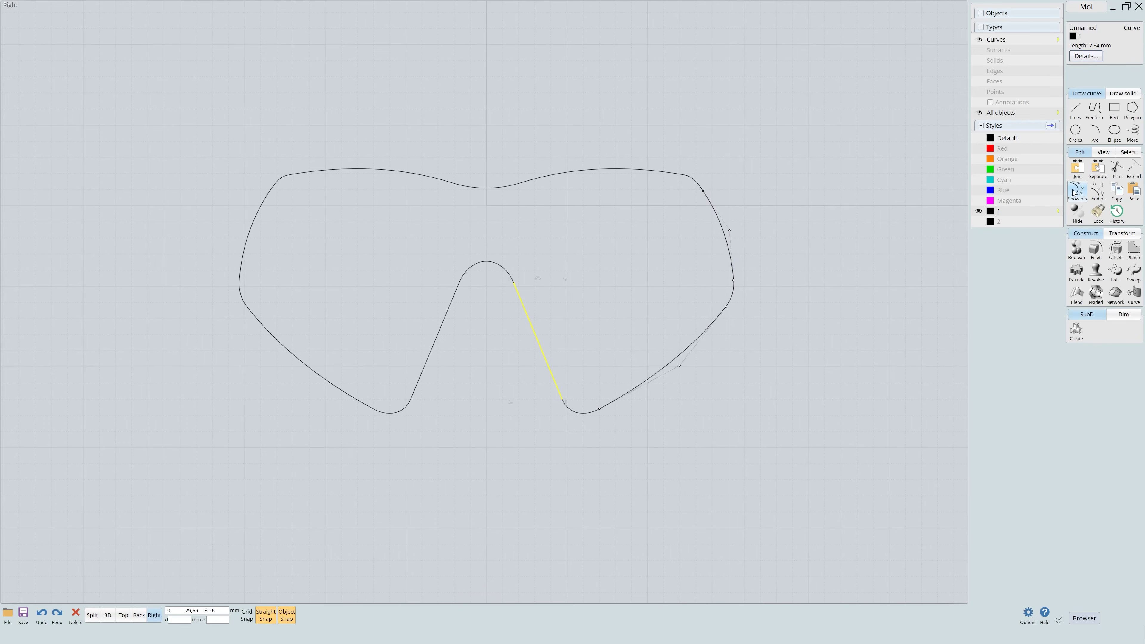
Add a midpoint to the nose line, pull it into a curve, and select the right-half curves.
click(1098, 190)
click(534, 332)
right_drag(535, 332, 554, 330)
drag(555, 332, 550, 337)
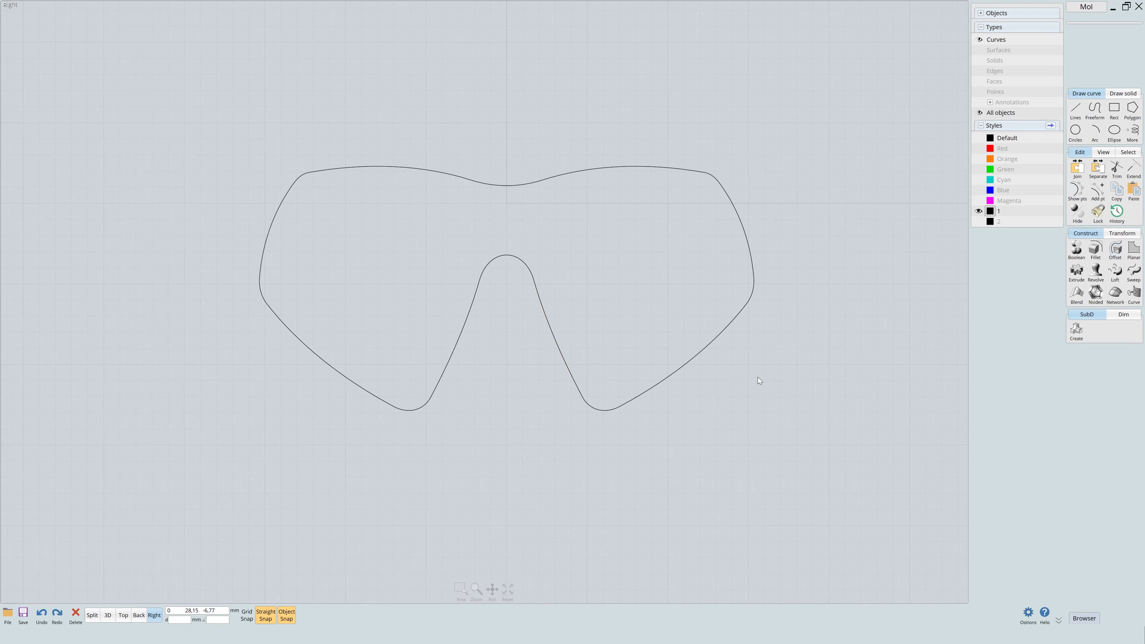
right_drag(757, 380, 750, 371)
drag(785, 401, 629, 144)
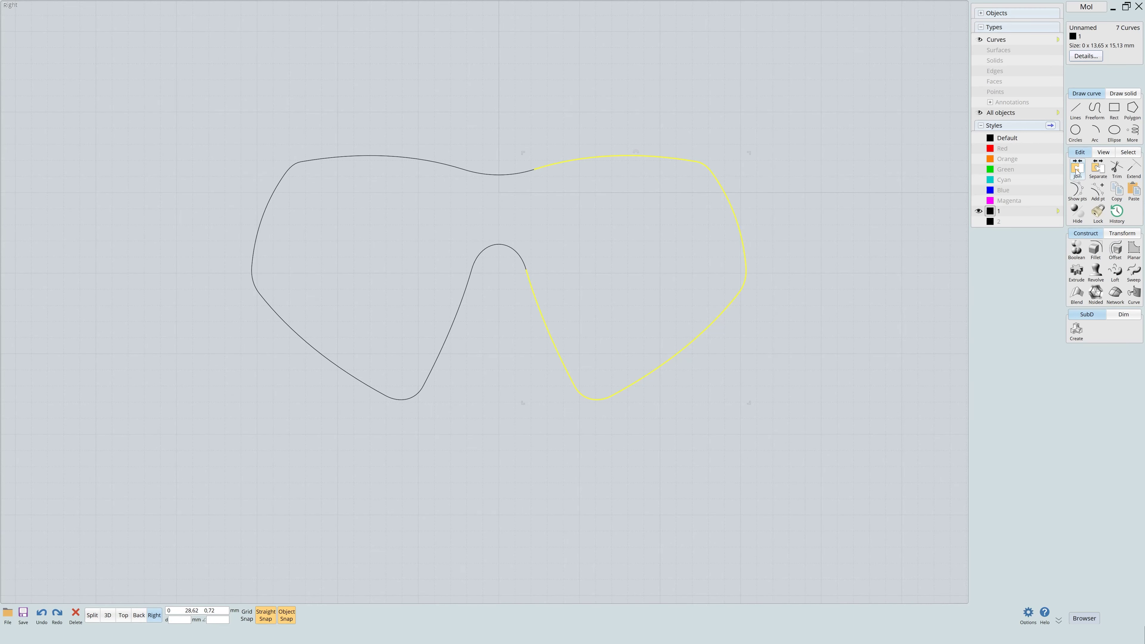
Offset the right-half outline inward, blend its open ends closed, and start mirroring it left.
click(1115, 249)
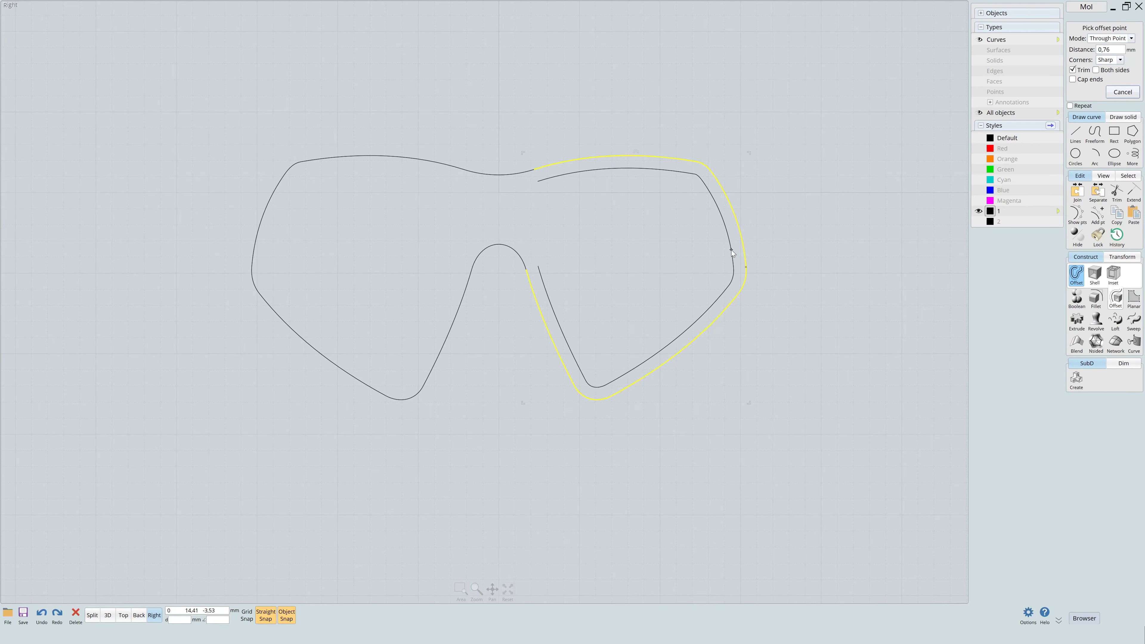
click(535, 270)
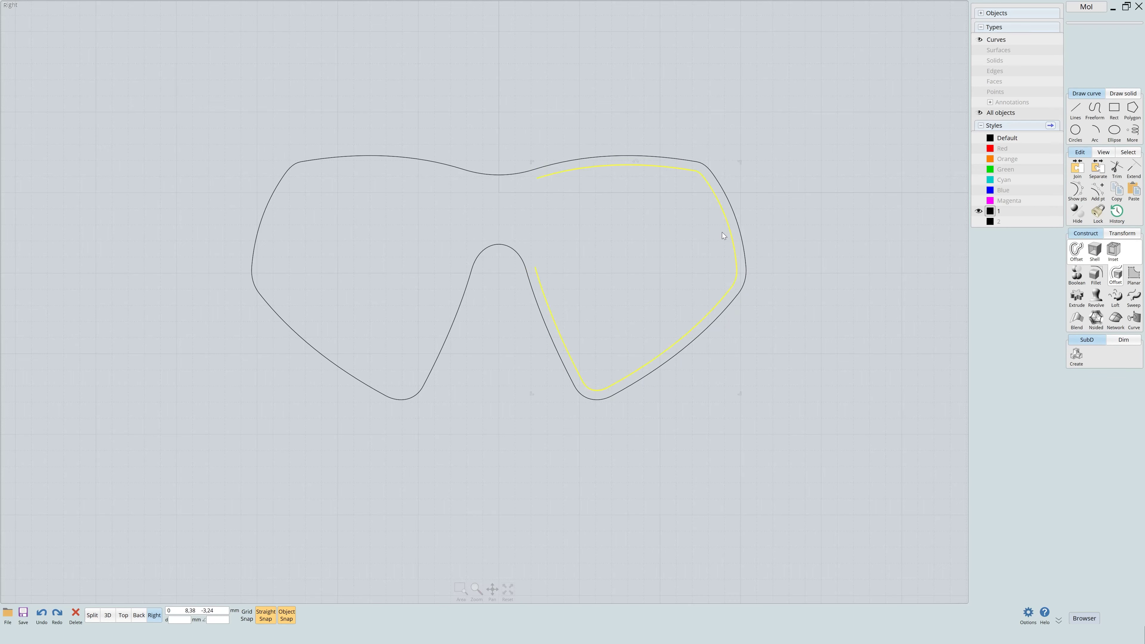
click(1076, 296)
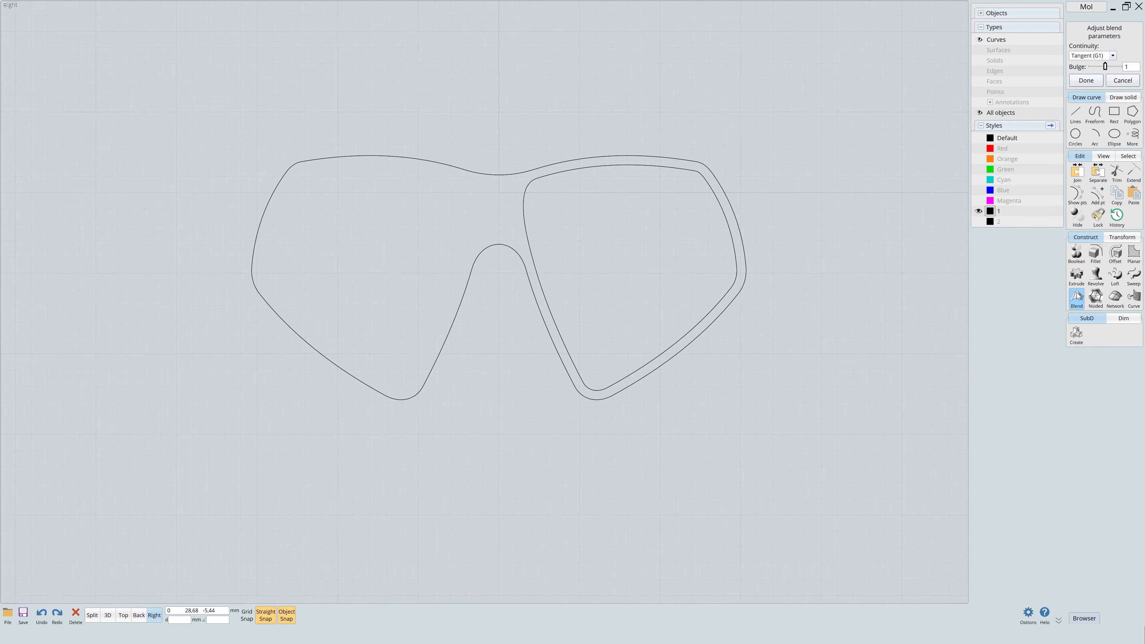
click(1087, 80)
drag(709, 347, 708, 345)
key(m)
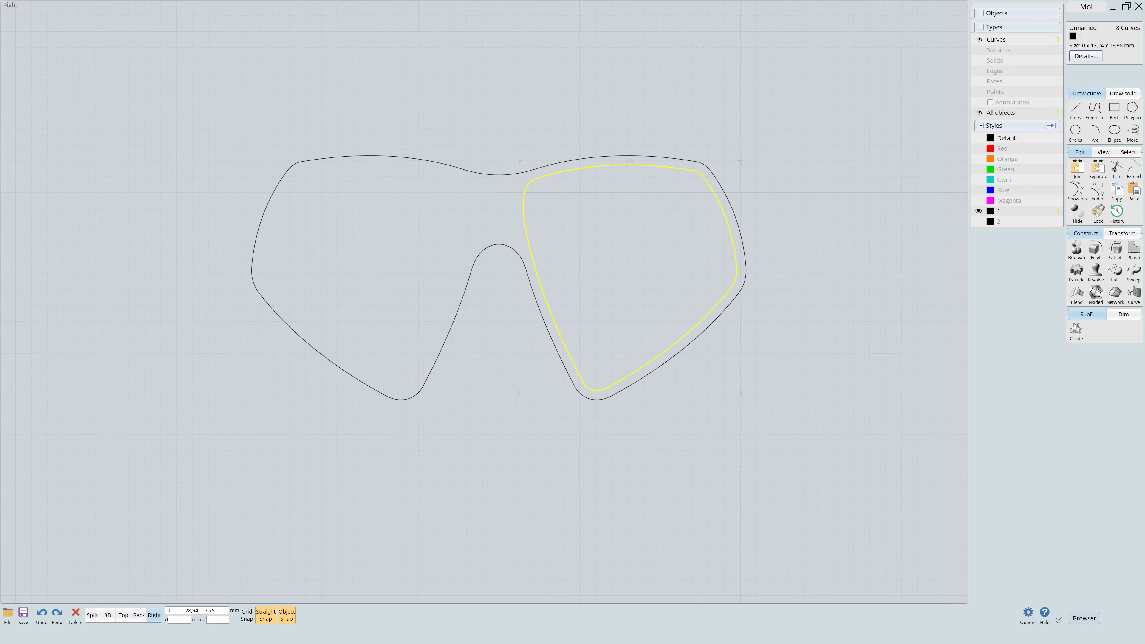
click(499, 206)
Mirror the inner curve into the left lens and adjust the top inner curve's end point.
click(666, 162)
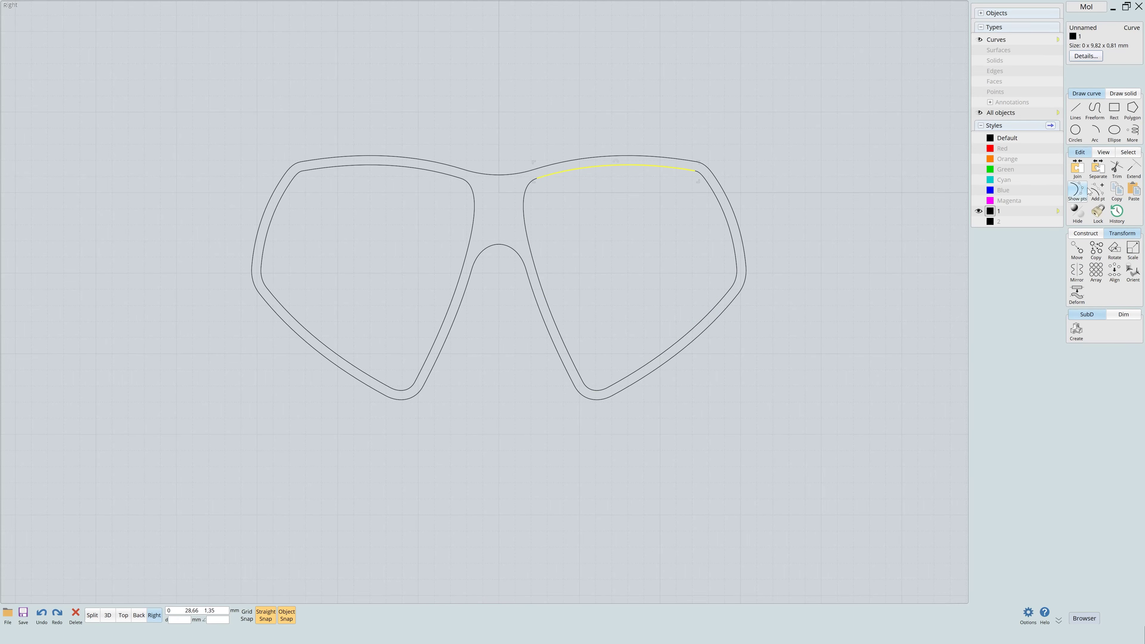
scroll(701, 179, up, 1)
drag(683, 171, 681, 171)
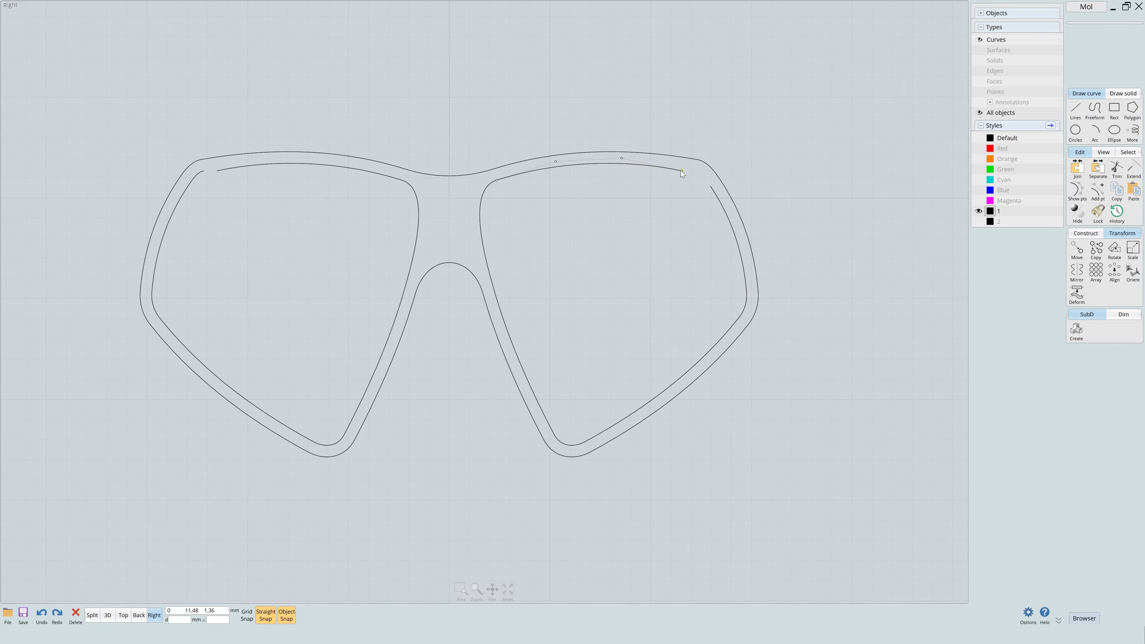
click(1086, 233)
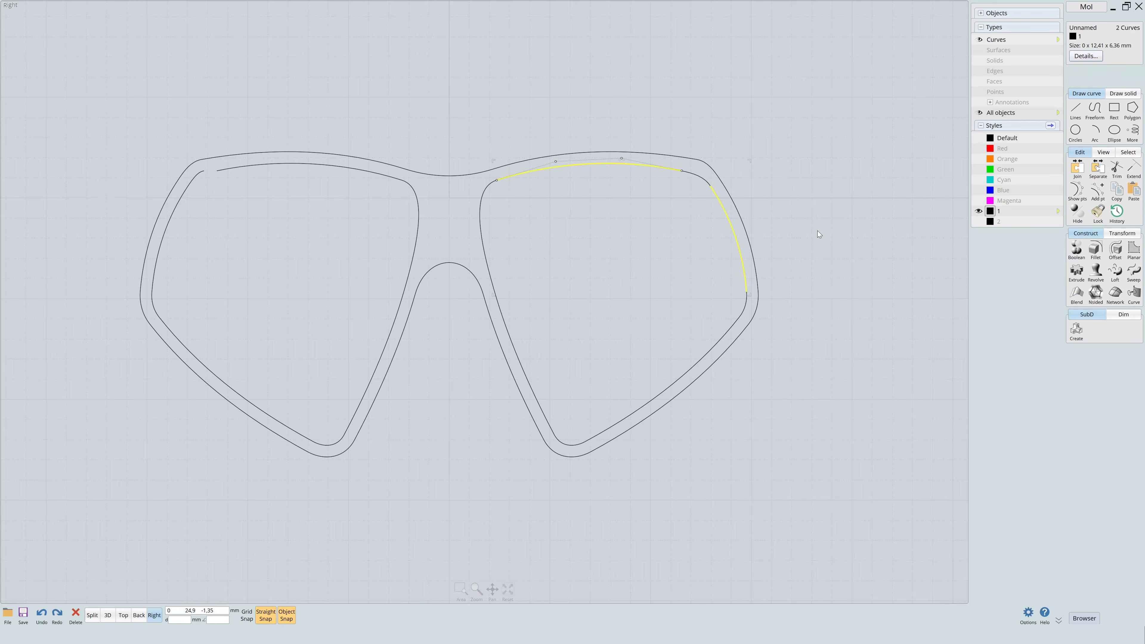
key(Escape)
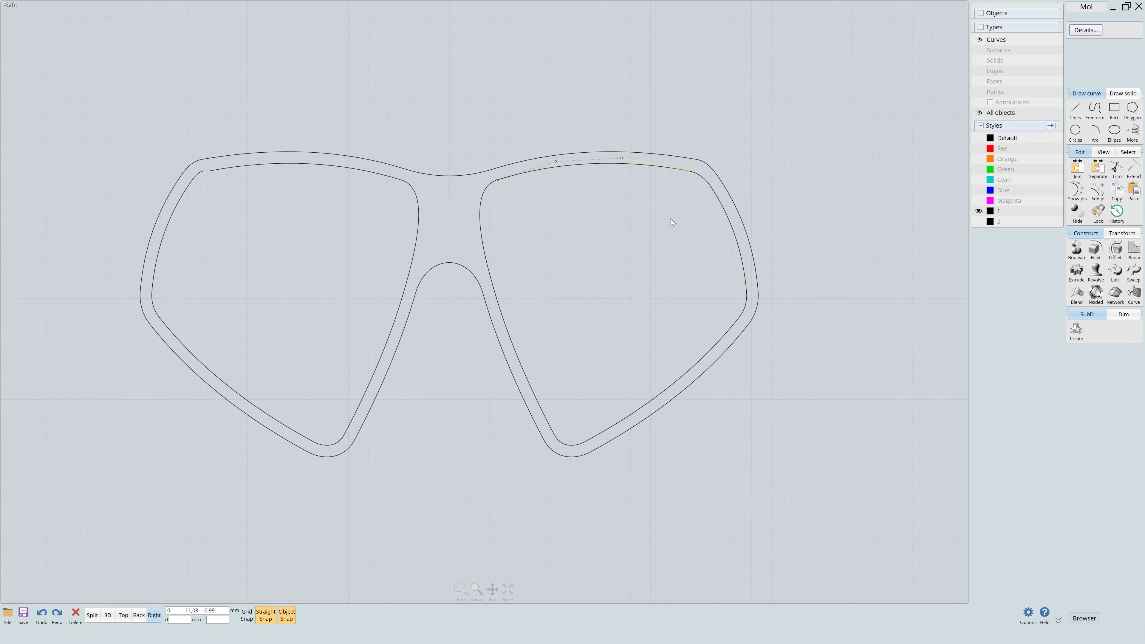
scroll(666, 233, down, 2)
click(1085, 189)
scroll(598, 308, up, 2)
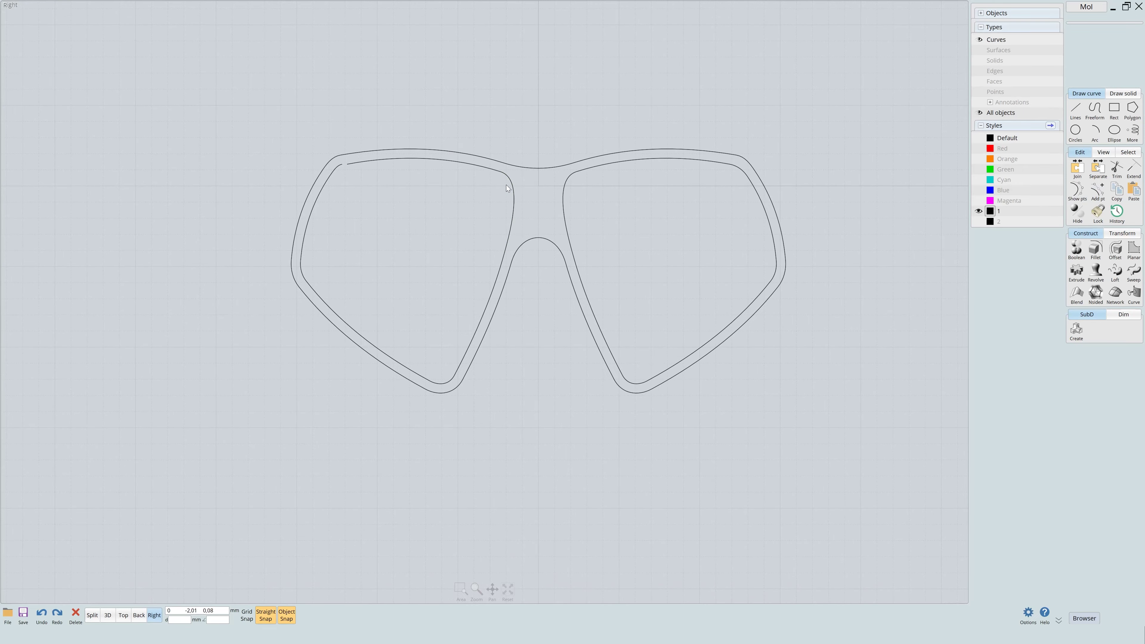
Trim away the left lens's inner outline segments and select the right curves to join.
drag(189, 110, 292, 257)
click(337, 170)
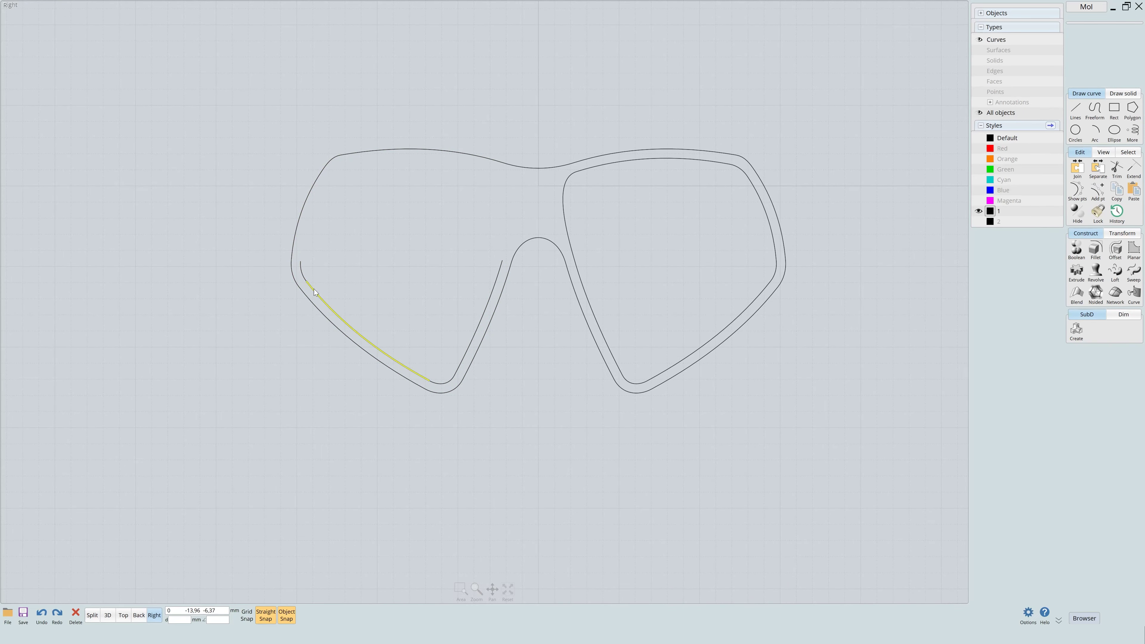
click(315, 290)
click(510, 265)
click(442, 384)
drag(202, 100, 956, 492)
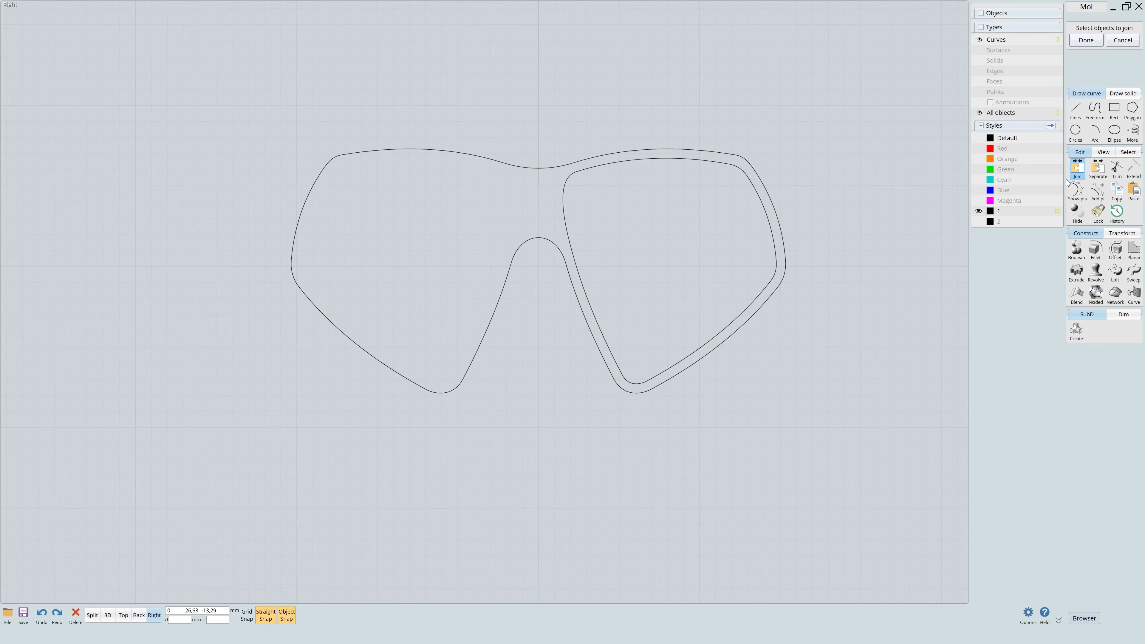
drag(517, 78, 798, 351)
Mirror the right lens's inner curve across the centre onto the left lens.
click(1122, 233)
click(1076, 273)
click(539, 168)
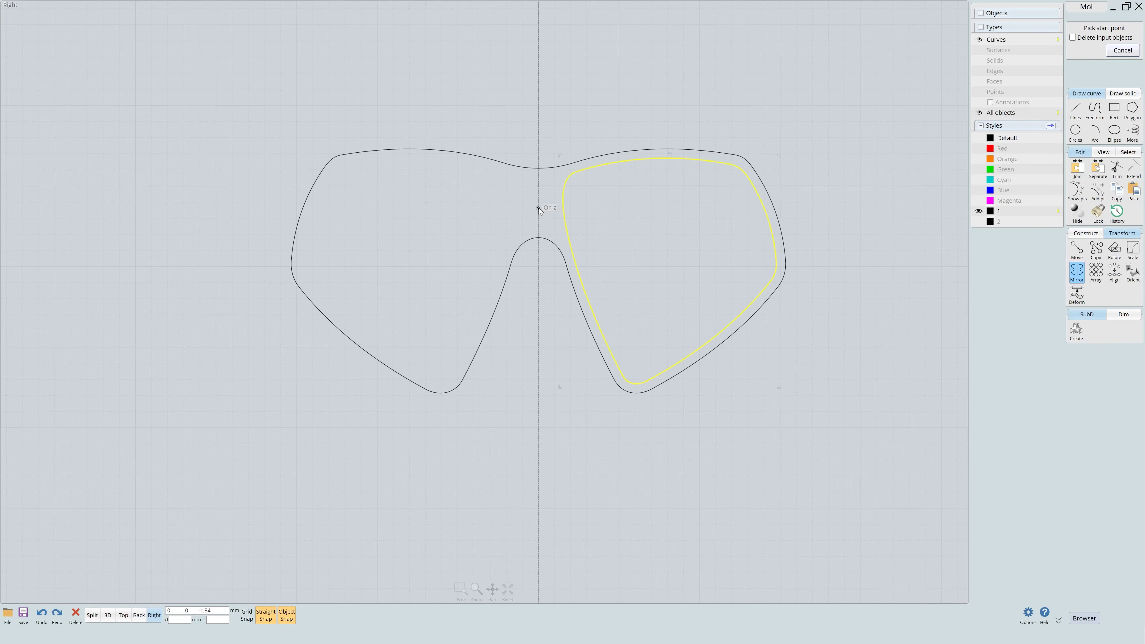
click(539, 237)
click(580, 418)
scroll(741, 134, up, 2)
Offset the outer frame outline to create a curve encircling the whole mask.
click(726, 170)
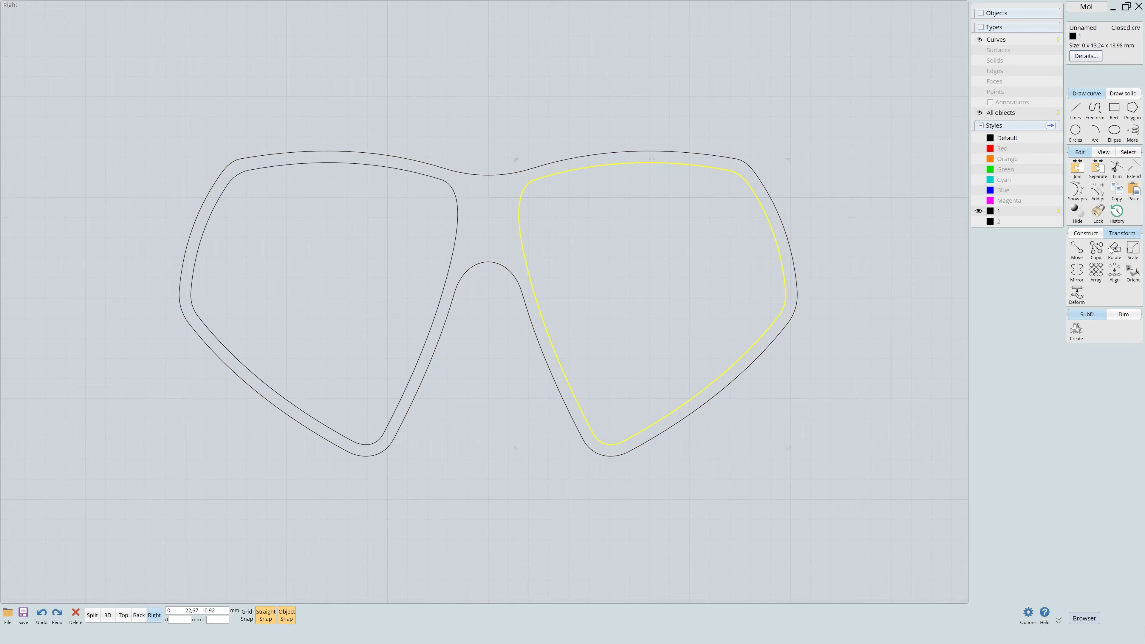
click(1086, 233)
click(1115, 250)
click(769, 194)
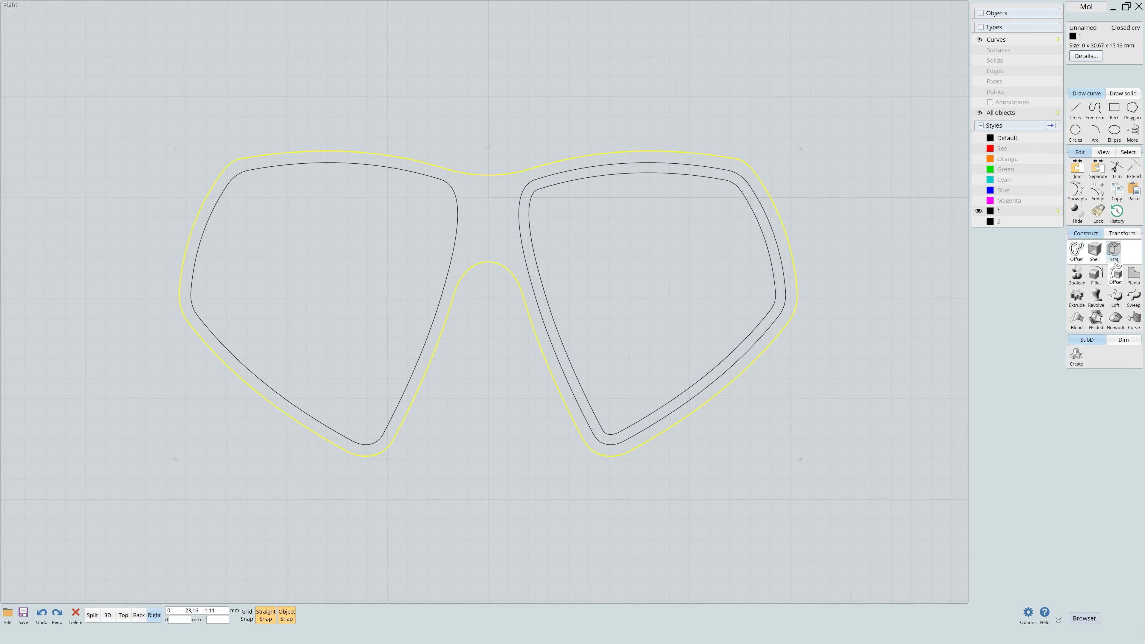
click(1077, 266)
click(779, 187)
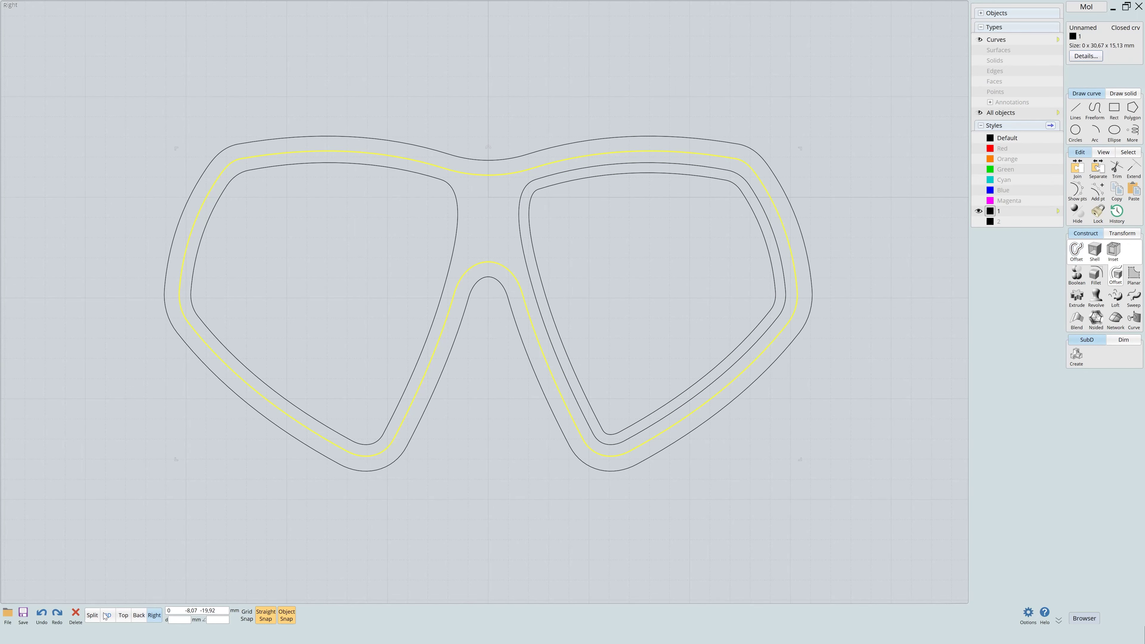
click(107, 616)
Loft the outer frame curve pair into the frame's outer wall.
click(705, 372)
drag(702, 271, 509, 235)
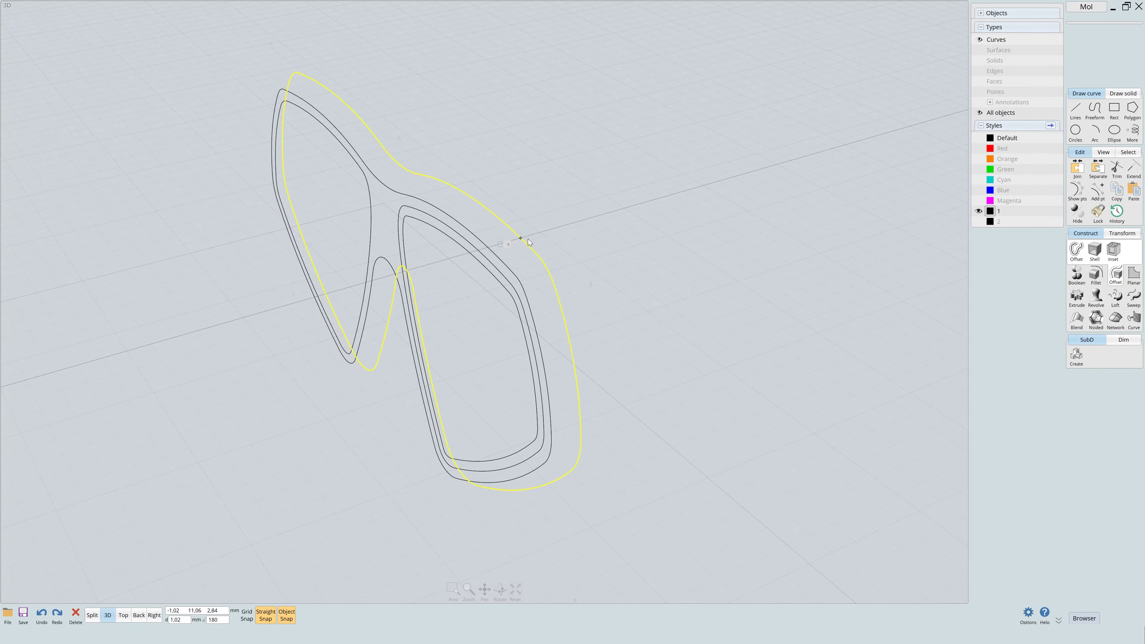
click(508, 271)
drag(519, 289, 999, 236)
click(1117, 300)
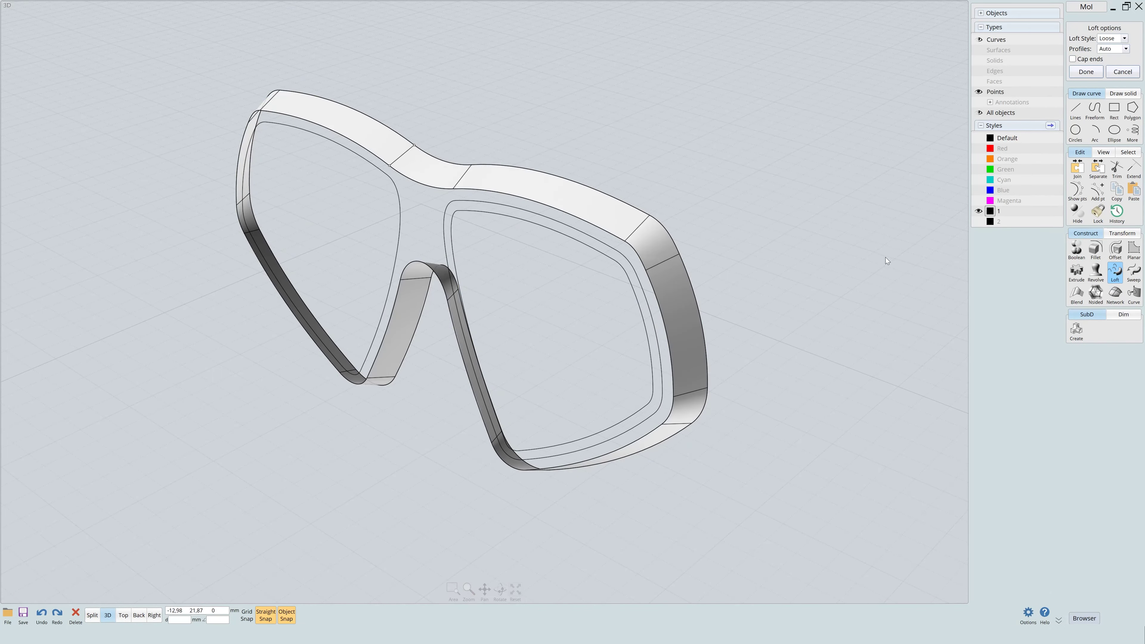
drag(886, 257, 817, 208)
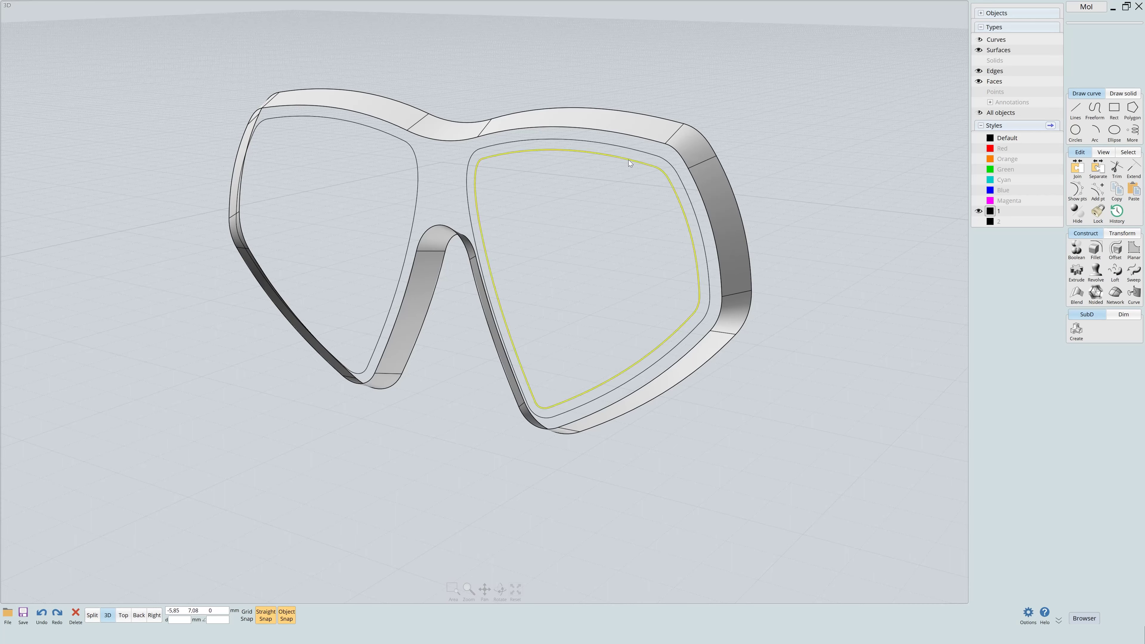
Loft the inner lens curves into walls around the lens openings.
click(636, 157)
right_click(610, 145)
drag(610, 146, 860, 240)
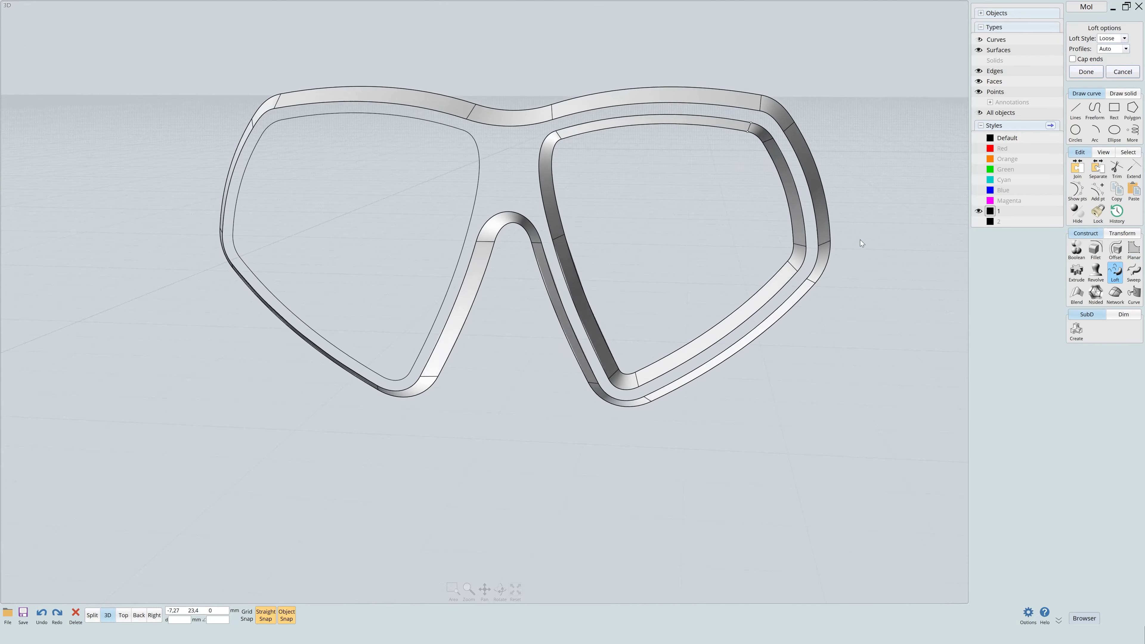
right_click(860, 240)
Fill a planar front face between the frame outline and both lens curves, then select the joined frame.
click(534, 156)
click(496, 146)
click(457, 181)
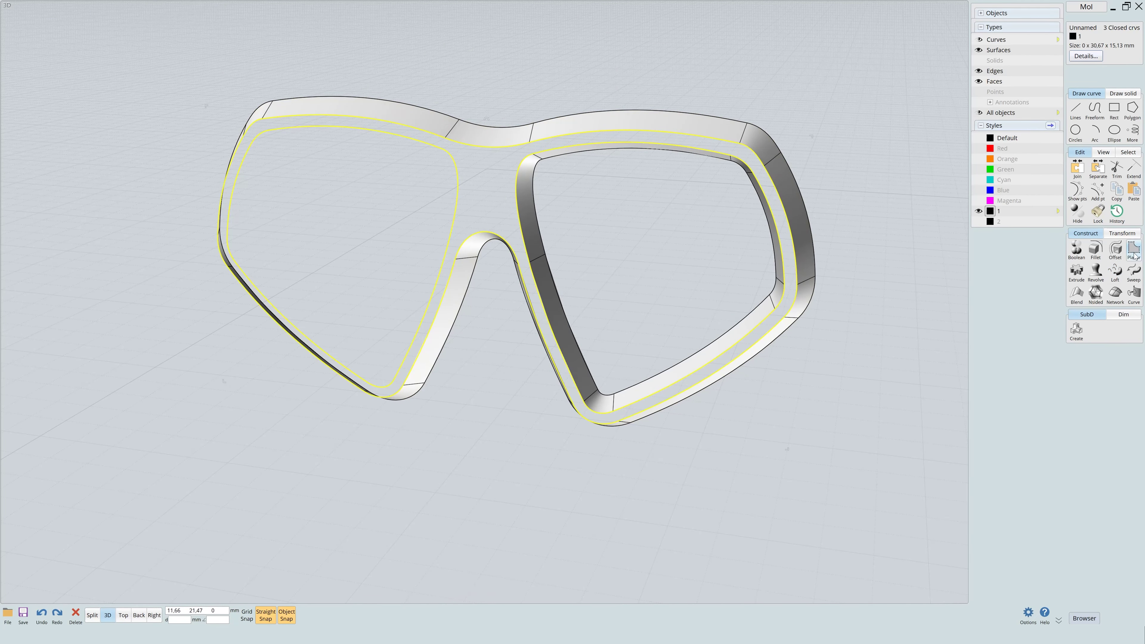
click(1134, 255)
right_drag(850, 167, 802, 189)
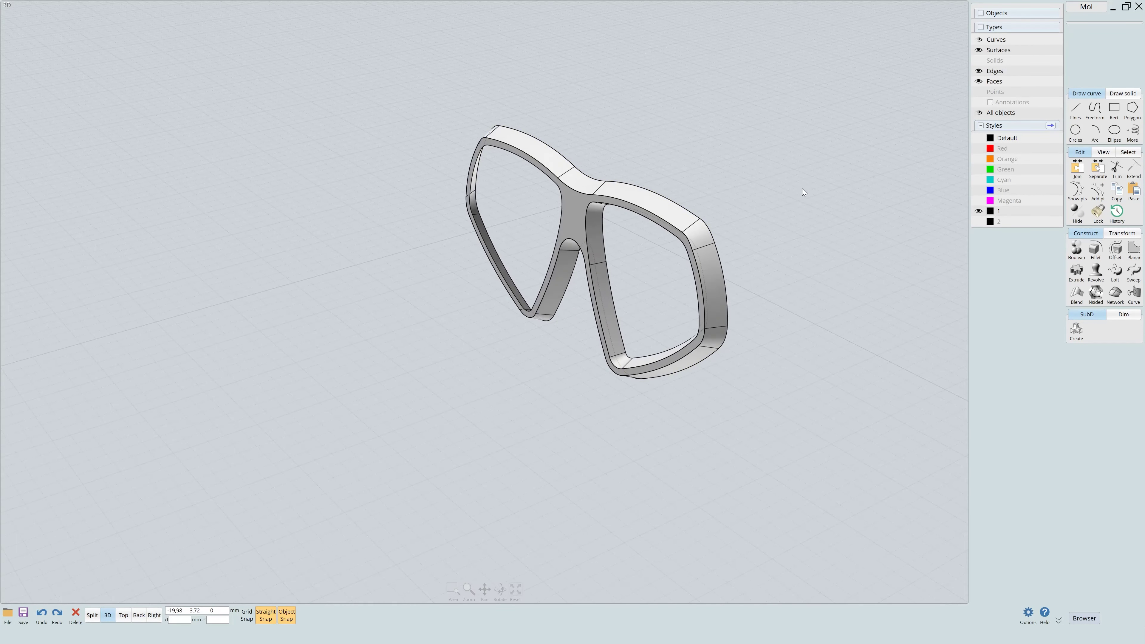
scroll(802, 192, up, 3)
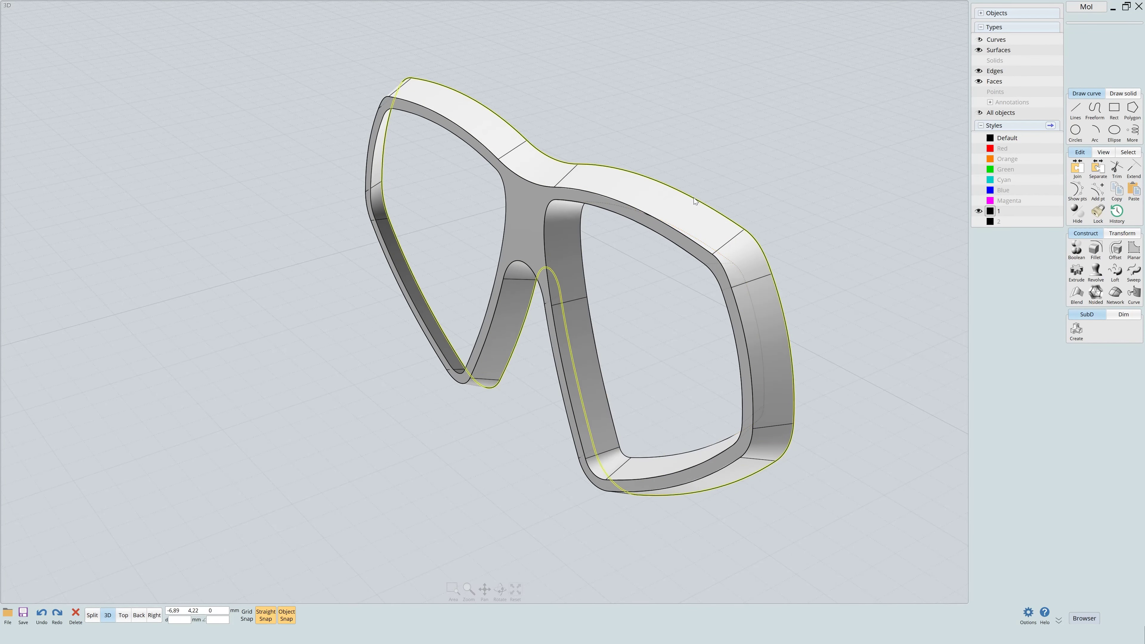
right_drag(698, 194, 613, 211)
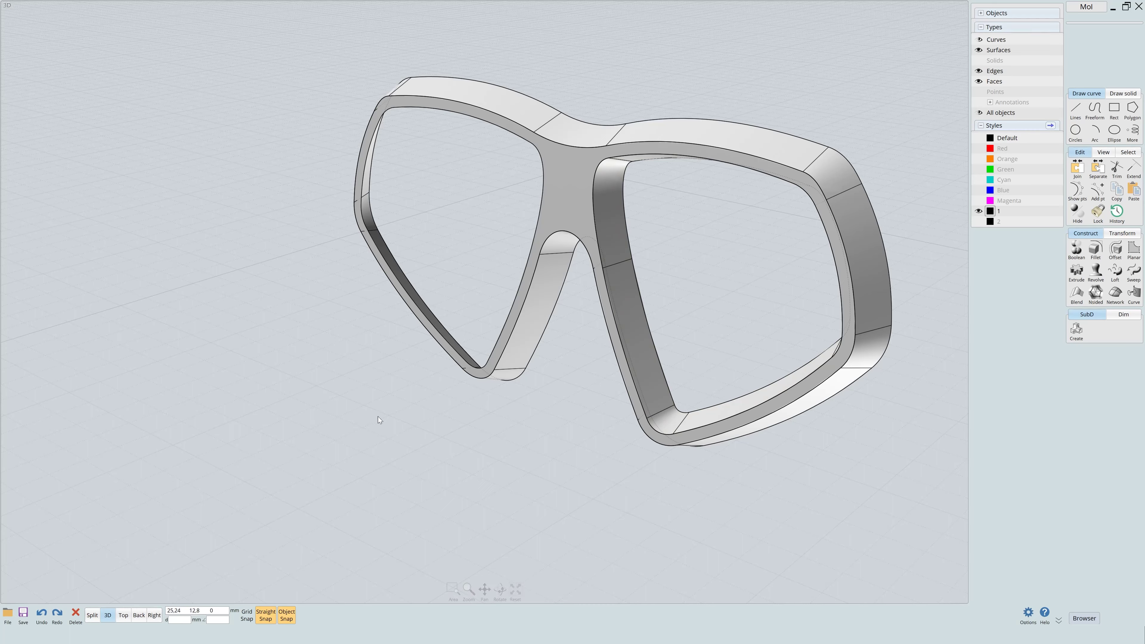
right_drag(378, 420, 595, 195)
click(554, 199)
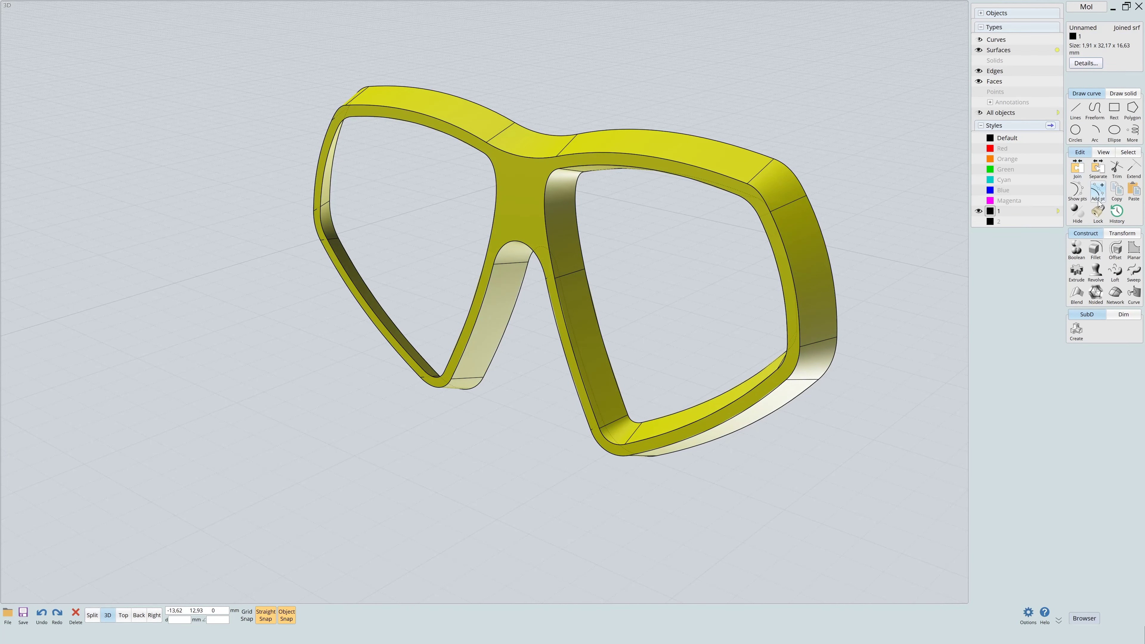
Fillet the frame edges at 0.1 mm and hide the construction curves.
click(1096, 249)
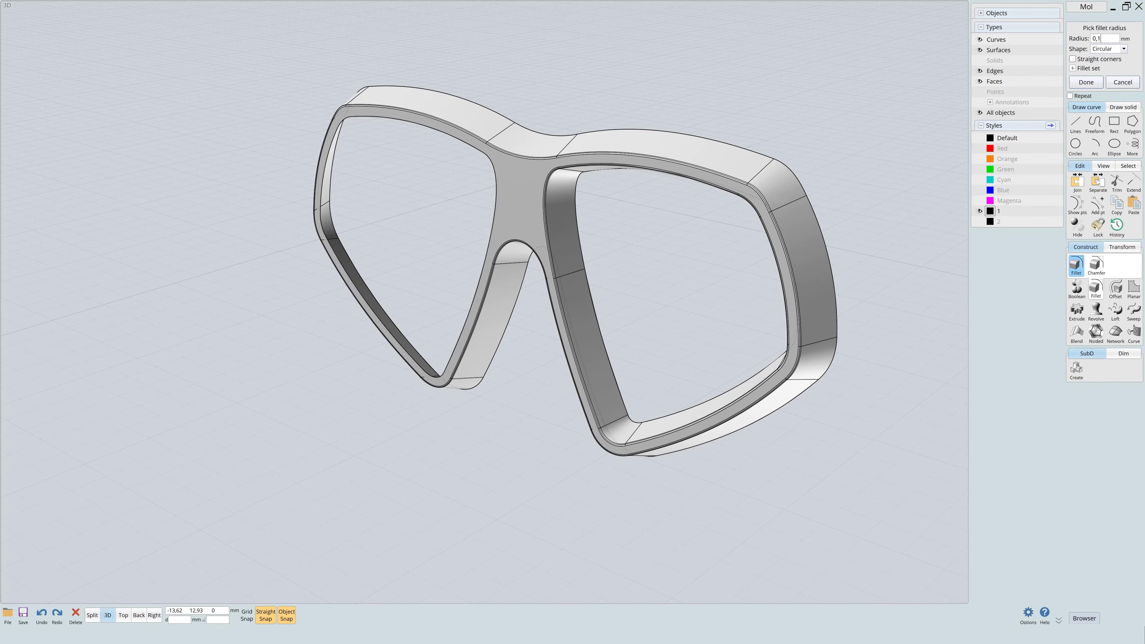
key(Return)
click(1086, 82)
right_drag(544, 63, 635, 71)
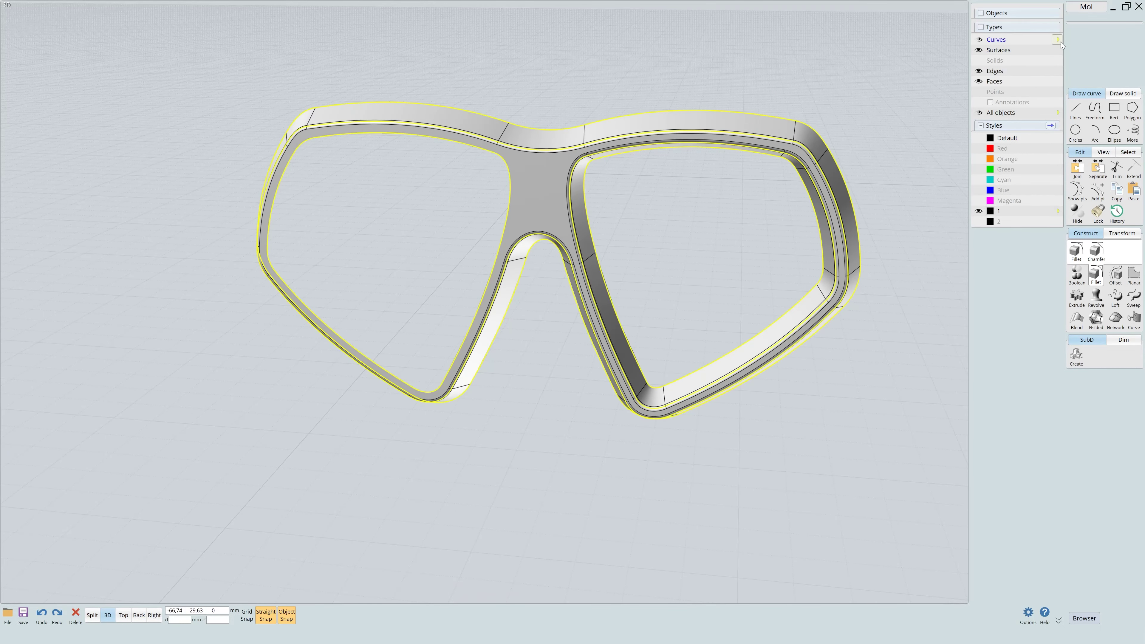
click(1062, 43)
right_drag(703, 148, 722, 95)
Draw a vertical centre line through the nose bridge in Right view and trim off the left half.
click(155, 616)
click(1075, 109)
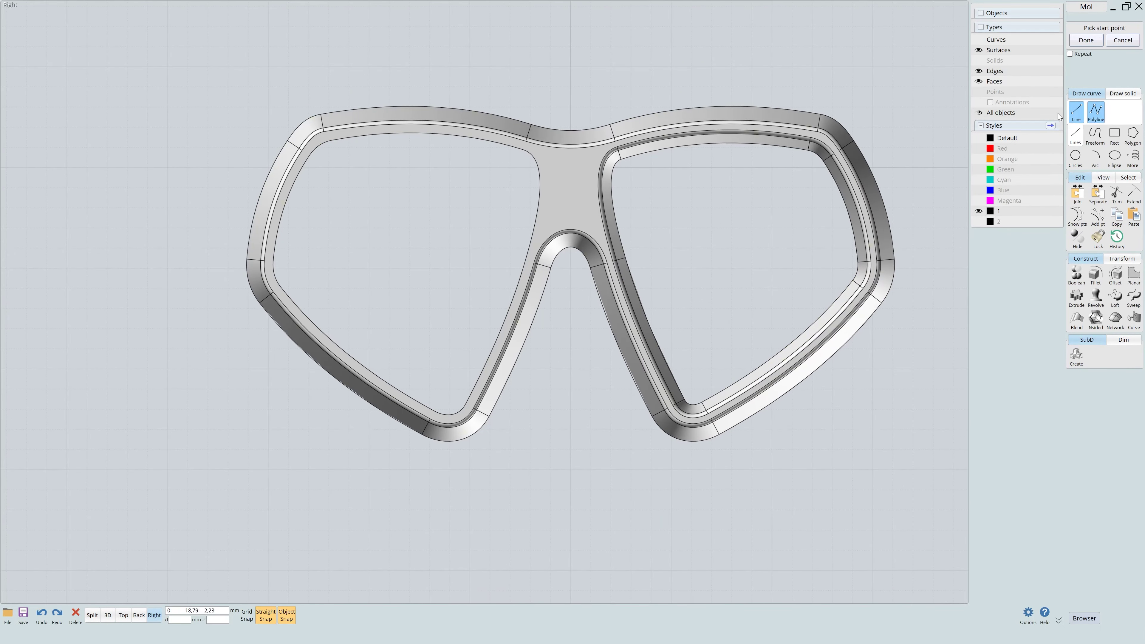
click(571, 86)
click(572, 301)
click(1117, 194)
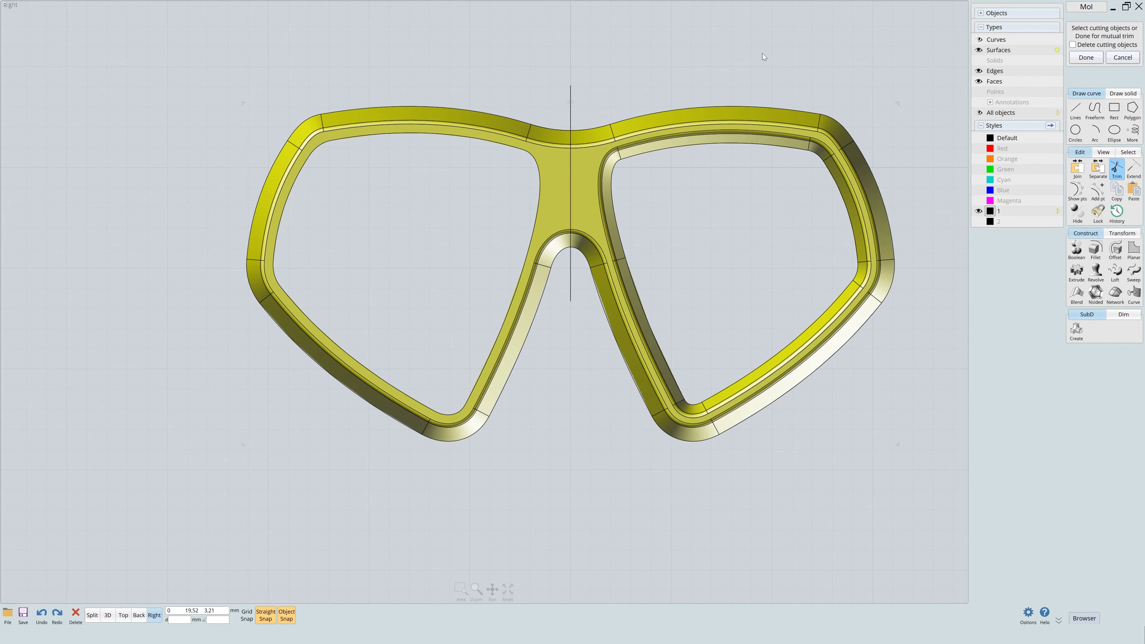
click(546, 157)
click(1123, 233)
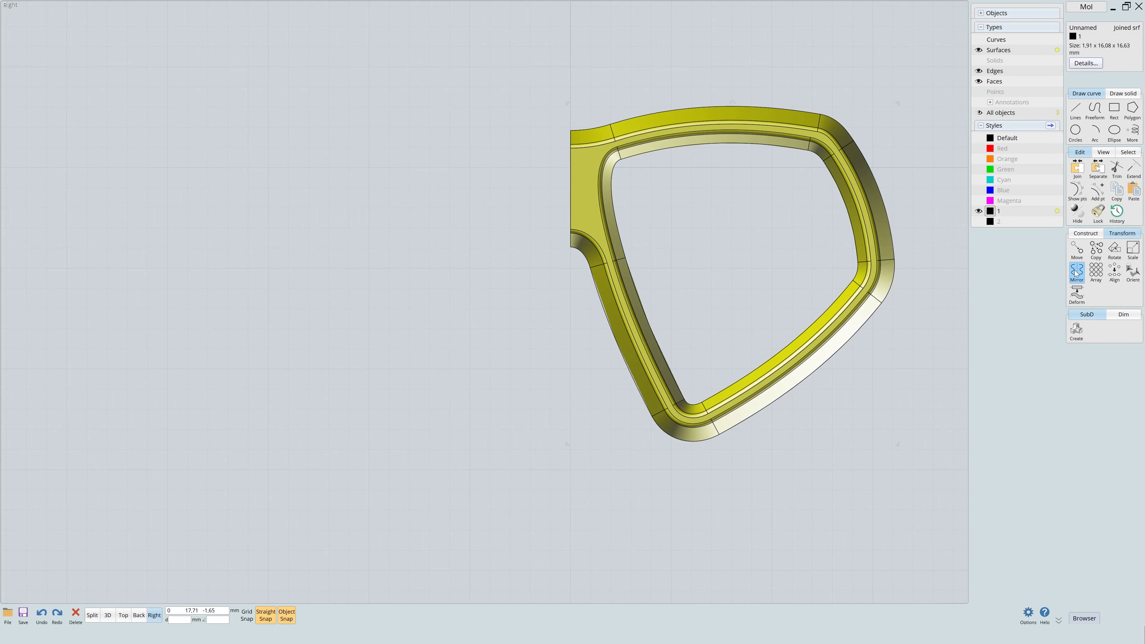
Mirror the remaining right half of the frame across the centre line.
click(1077, 270)
click(571, 270)
click(569, 79)
scroll(569, 77, down, 2)
Draw a circle centred at the frame's midpoint.
click(1076, 131)
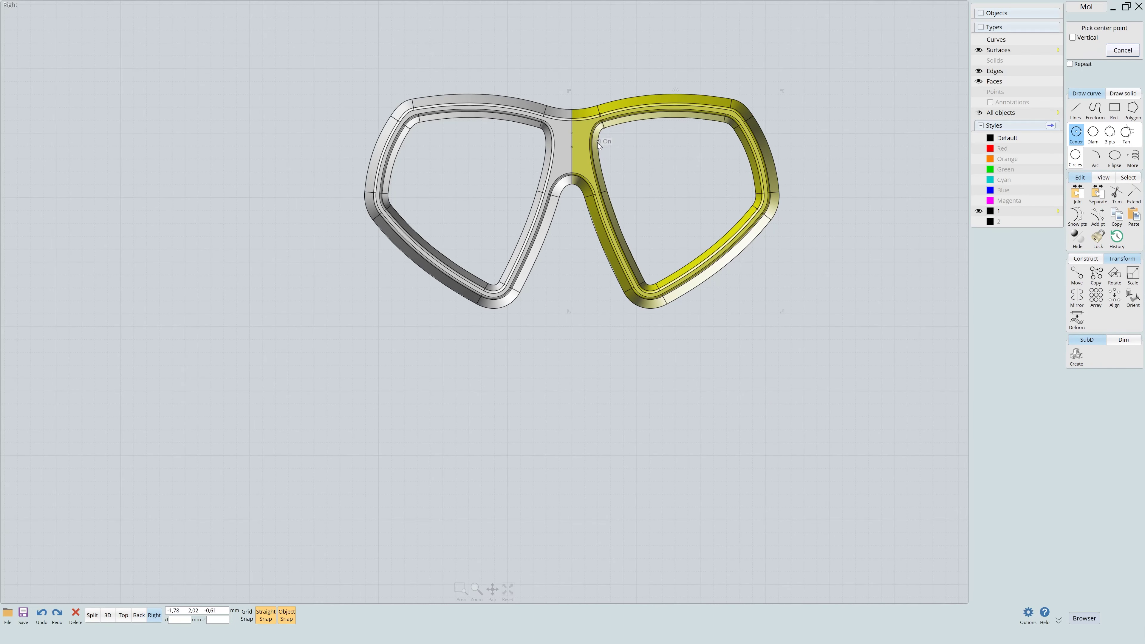
click(572, 147)
click(570, 303)
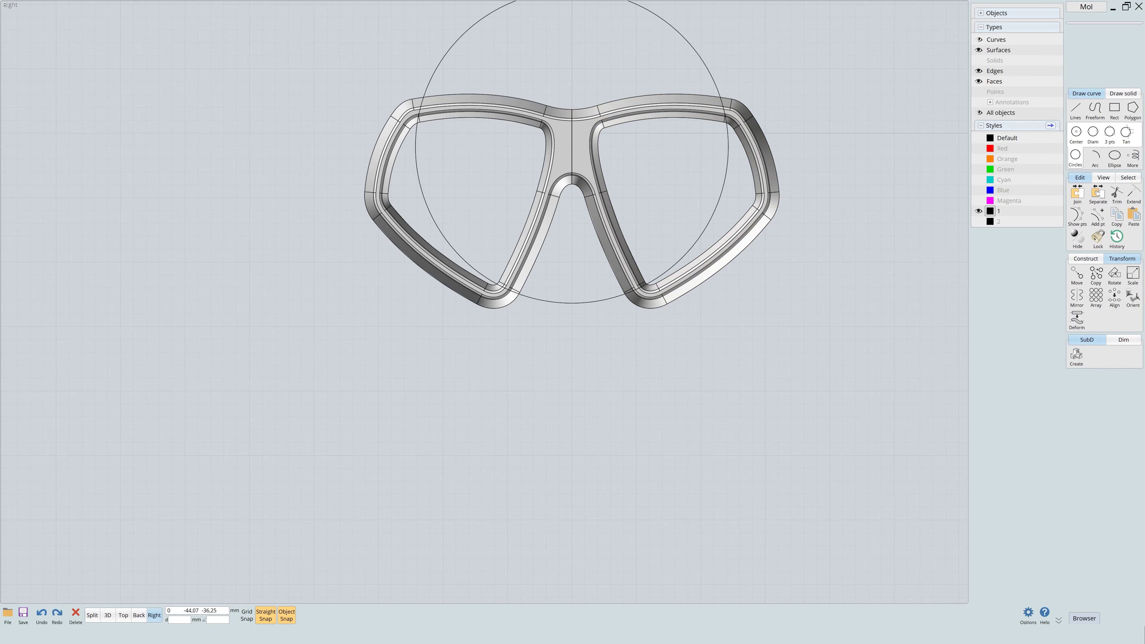
click(670, 389)
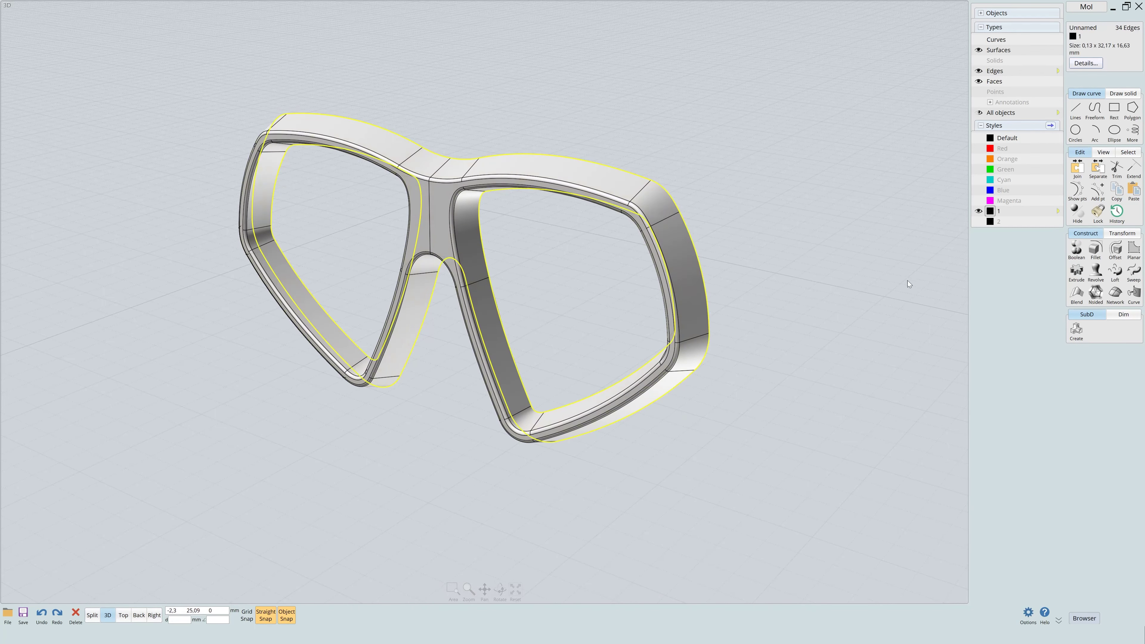
Hide the style 1 frame objects and fill the outline curves with a flat Planar surface.
right_drag(907, 280, 911, 342)
key(Escape)
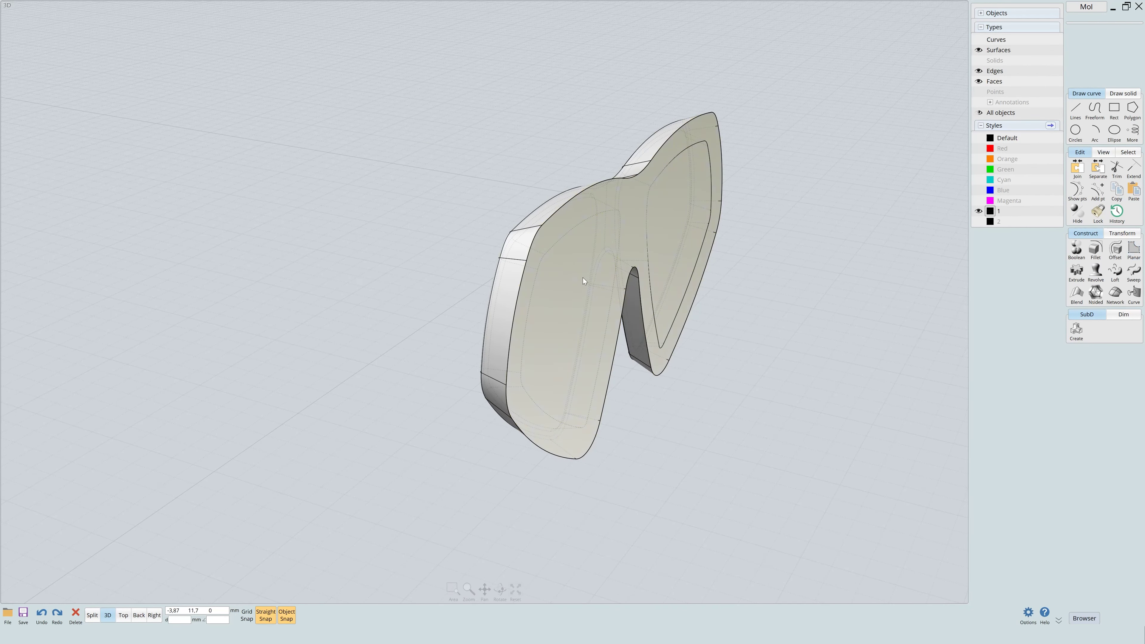
right_drag(647, 243, 747, 270)
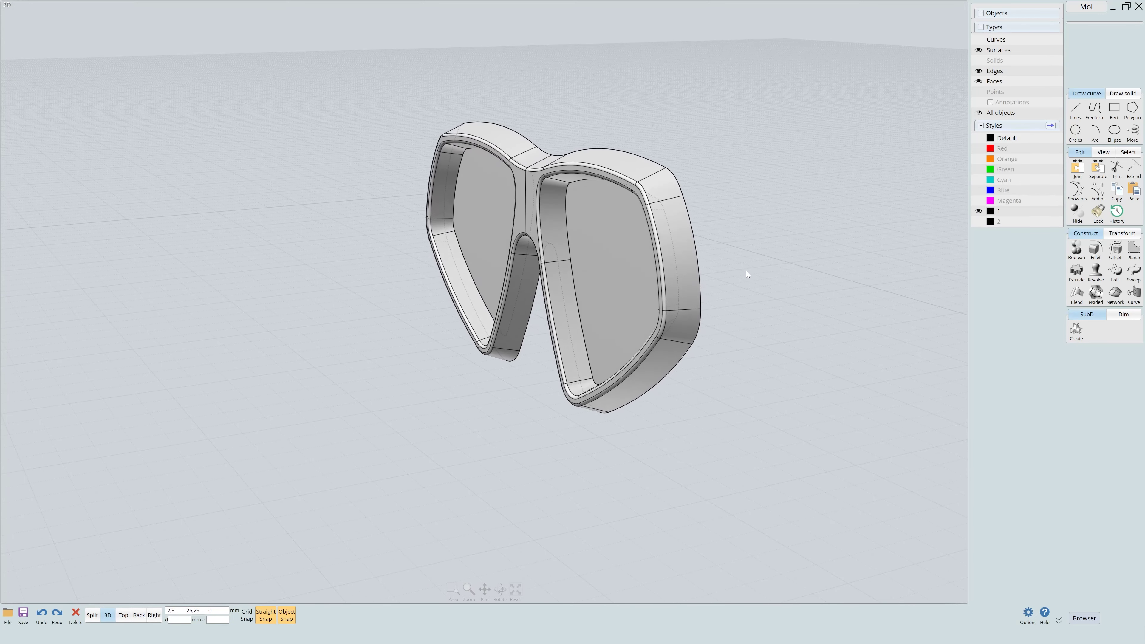
key(Delete)
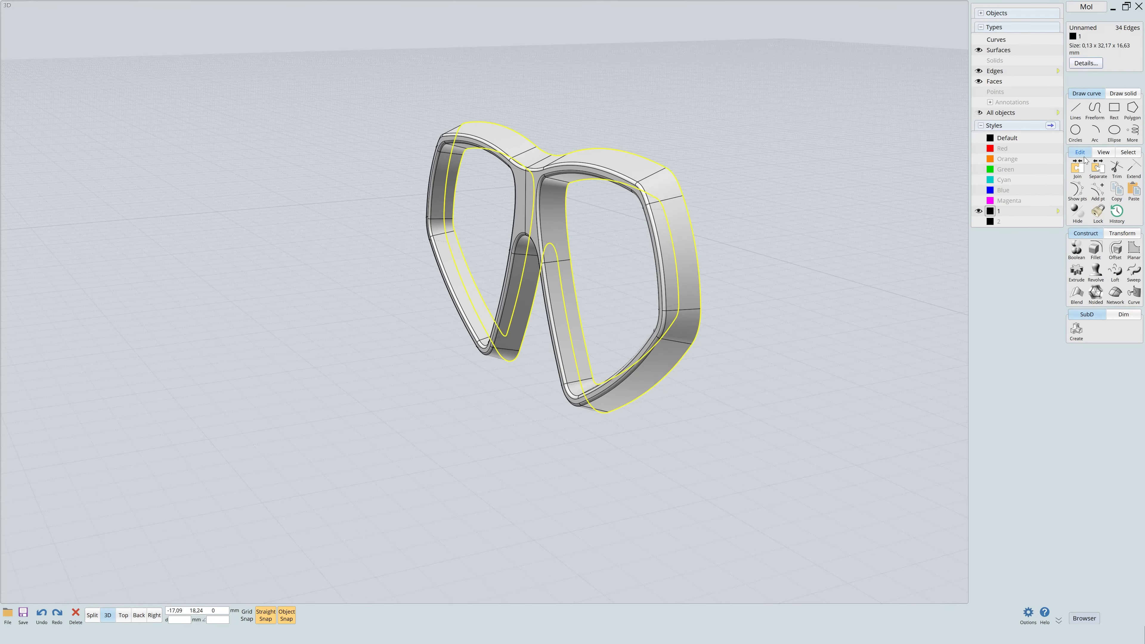
click(979, 211)
click(1134, 248)
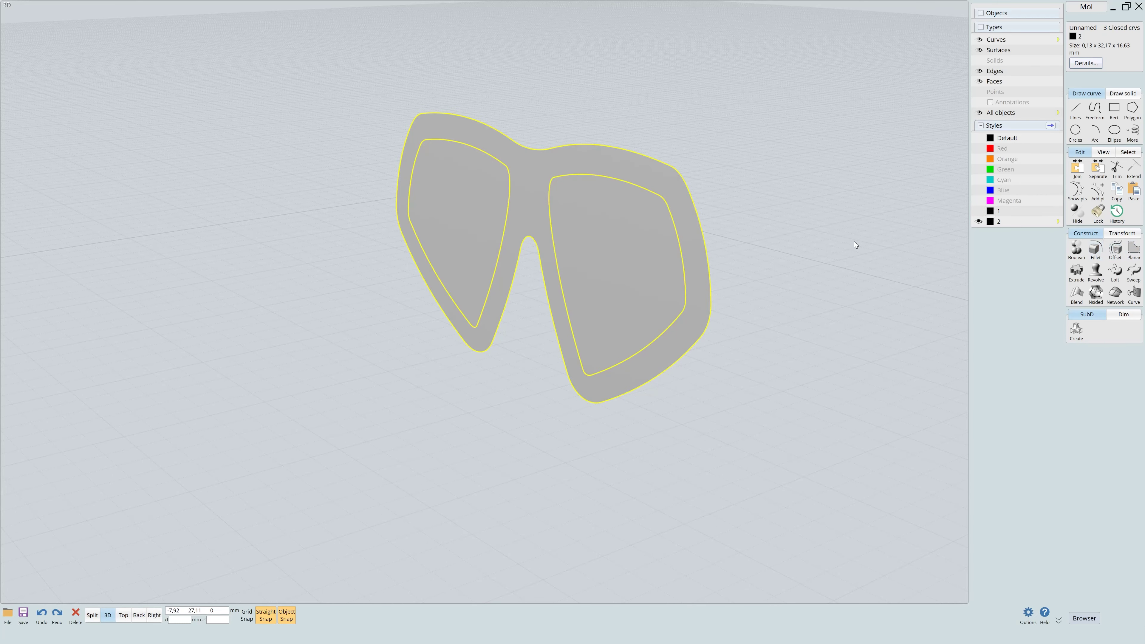
Trim both lens pieces out of the flat skirt surface using the lens curves.
right_drag(855, 241, 642, 241)
click(642, 241)
click(428, 225)
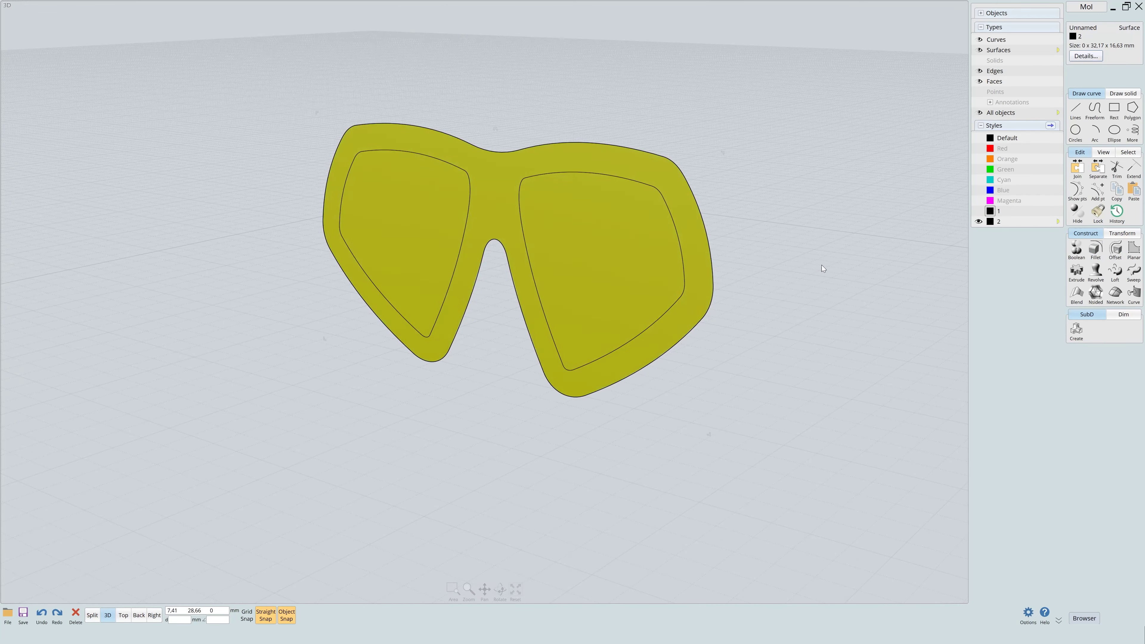
click(1133, 177)
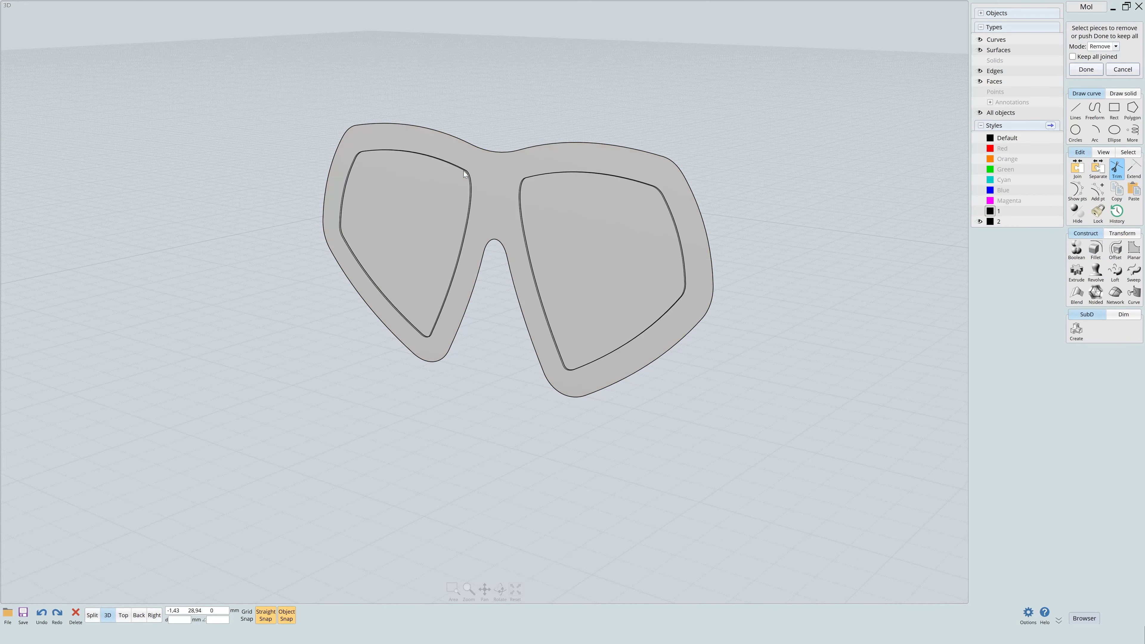
click(537, 148)
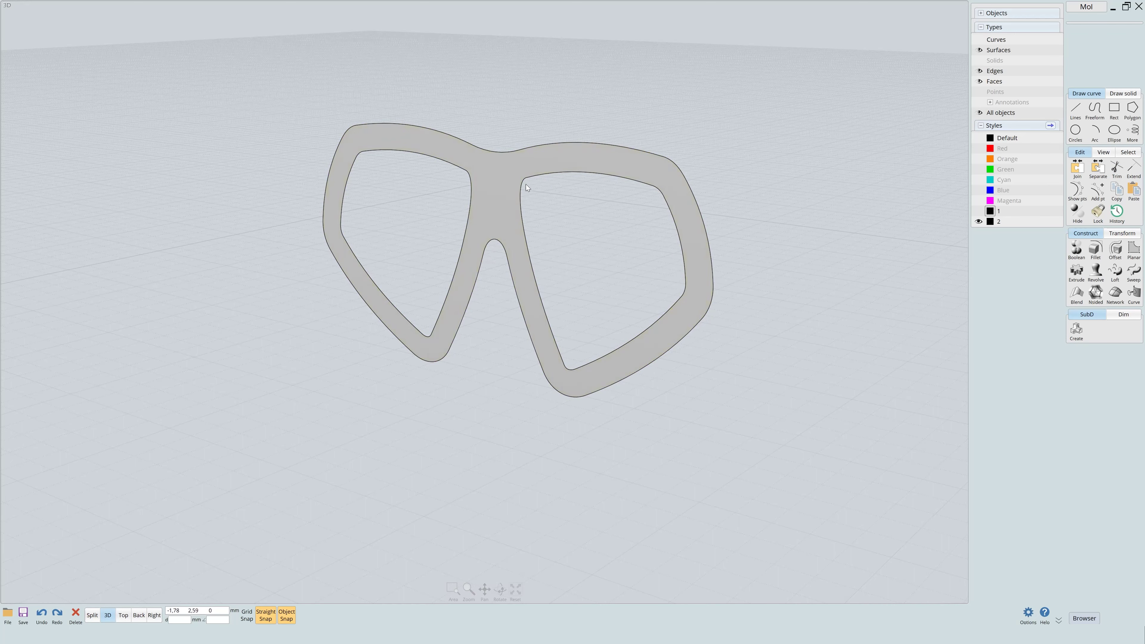
Merge the trimmed skirt surface's faces and select the frame band faces.
drag(172, 70, 834, 518)
right_click(768, 454)
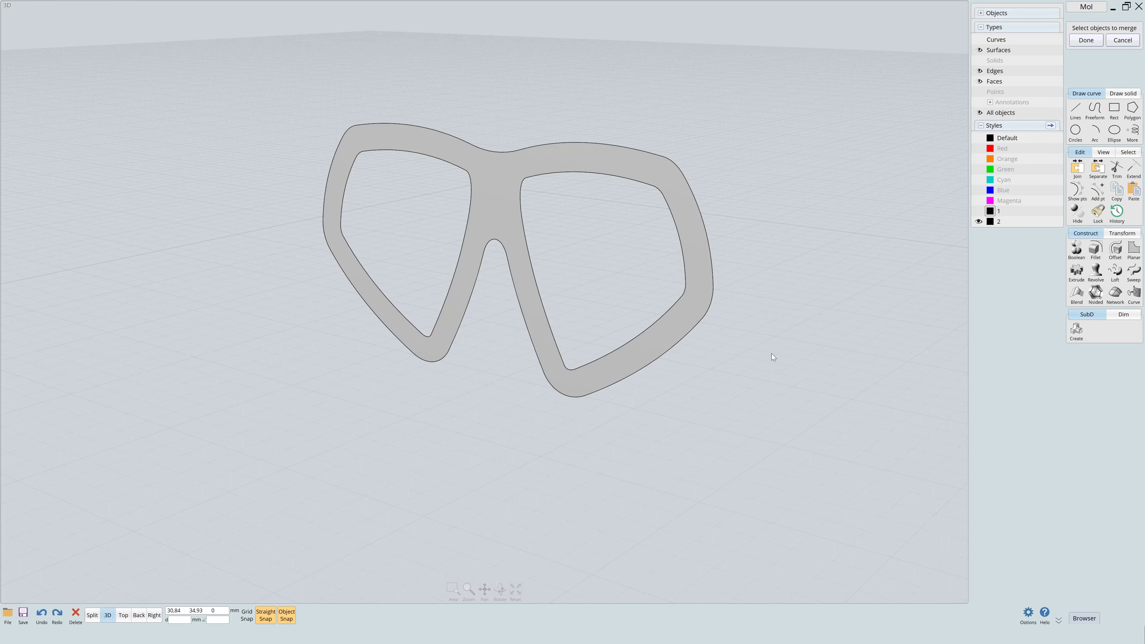
click(454, 138)
right_click(739, 266)
click(666, 194)
click(650, 153)
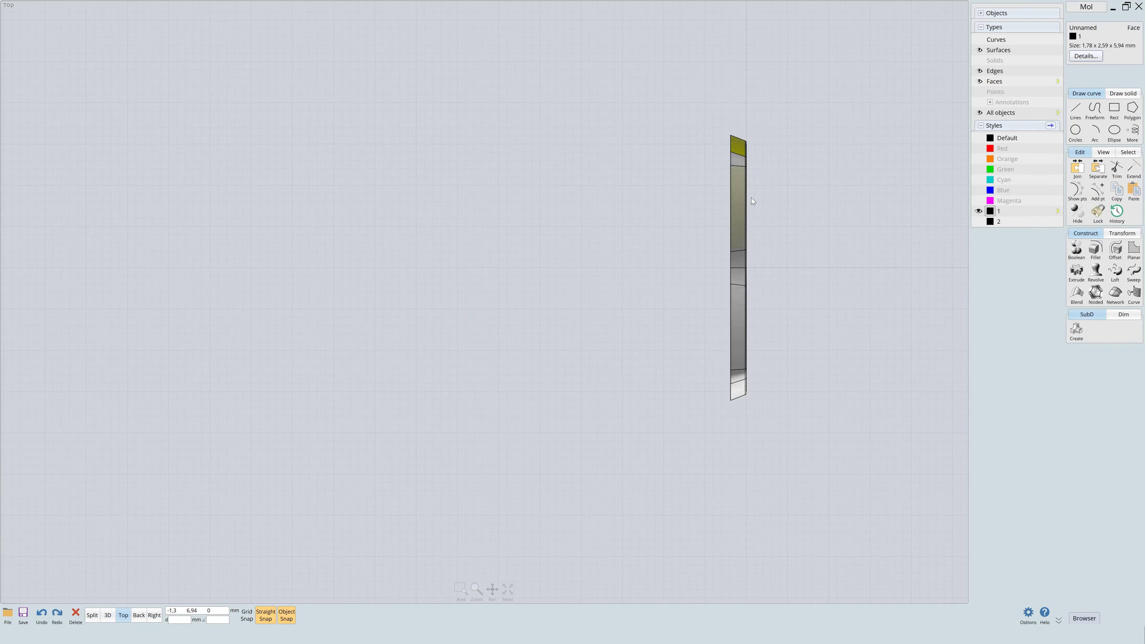
drag(605, 434, 560, 341)
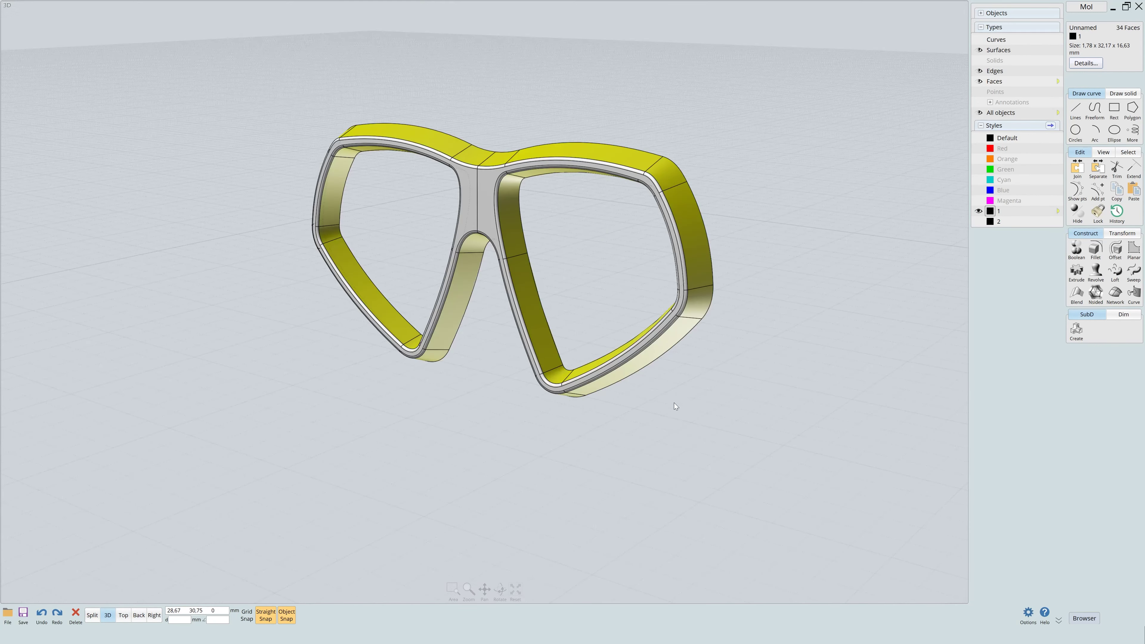
Delete the thick band faces, show the style 2 objects again, and cancel a trial Loft.
key(Delete)
key(ctrl+a)
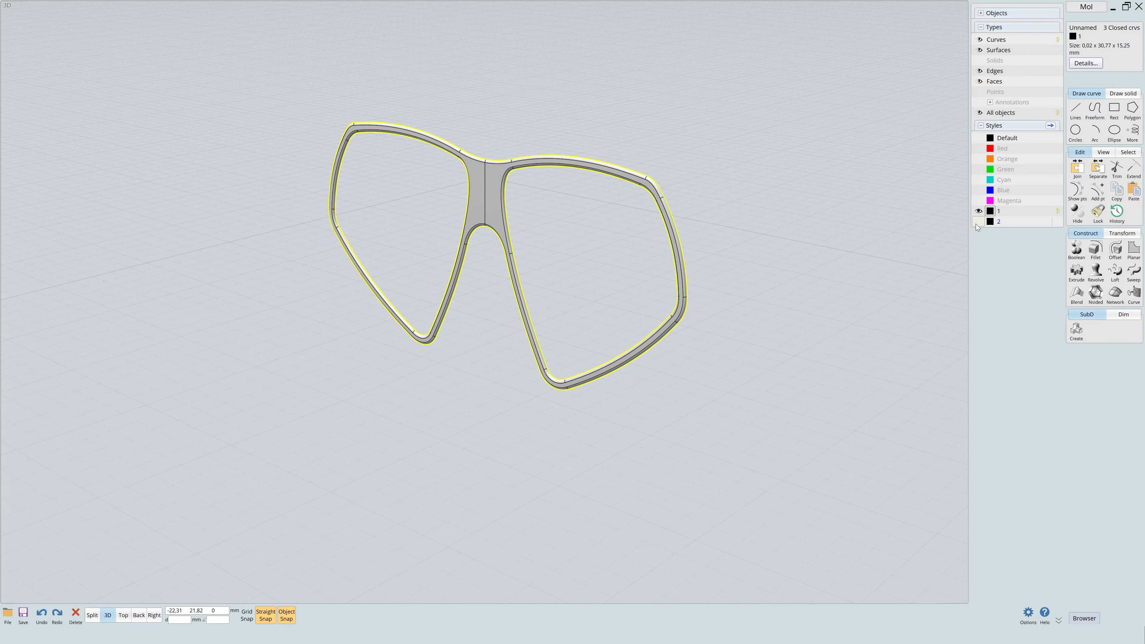
click(978, 221)
click(800, 214)
scroll(800, 214, up, 2)
key(ctrl+a)
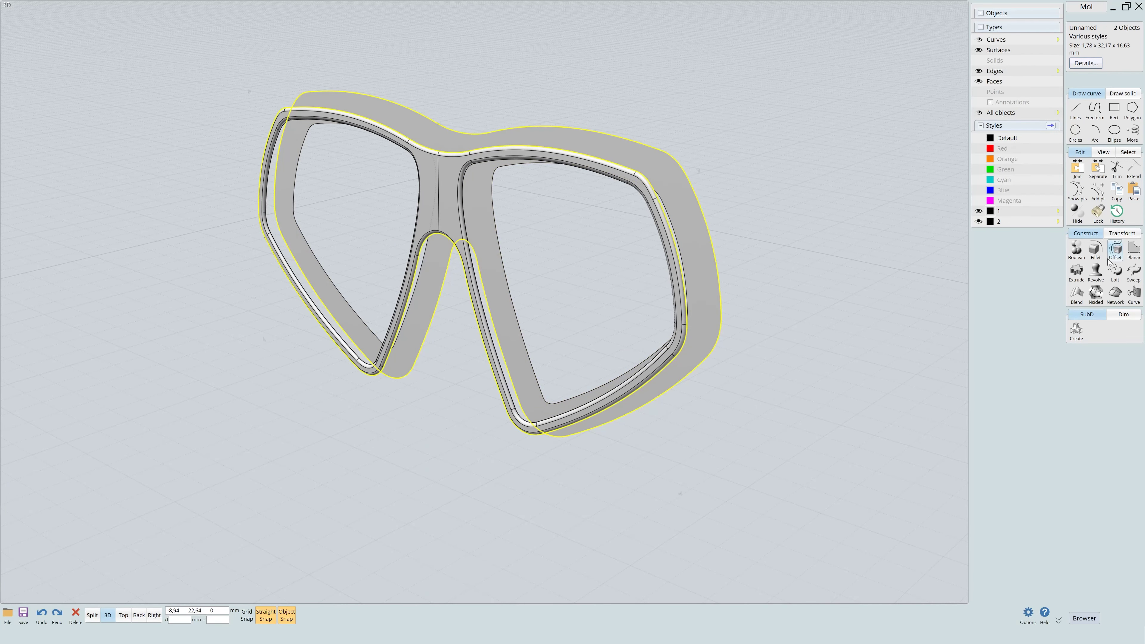
click(1114, 271)
mouse_move(844, 247)
right_down()
mouse_move(788, 239)
mouse_move(845, 239)
mouse_move(847, 148)
mouse_move(755, 147)
right_up()
key(Escape)
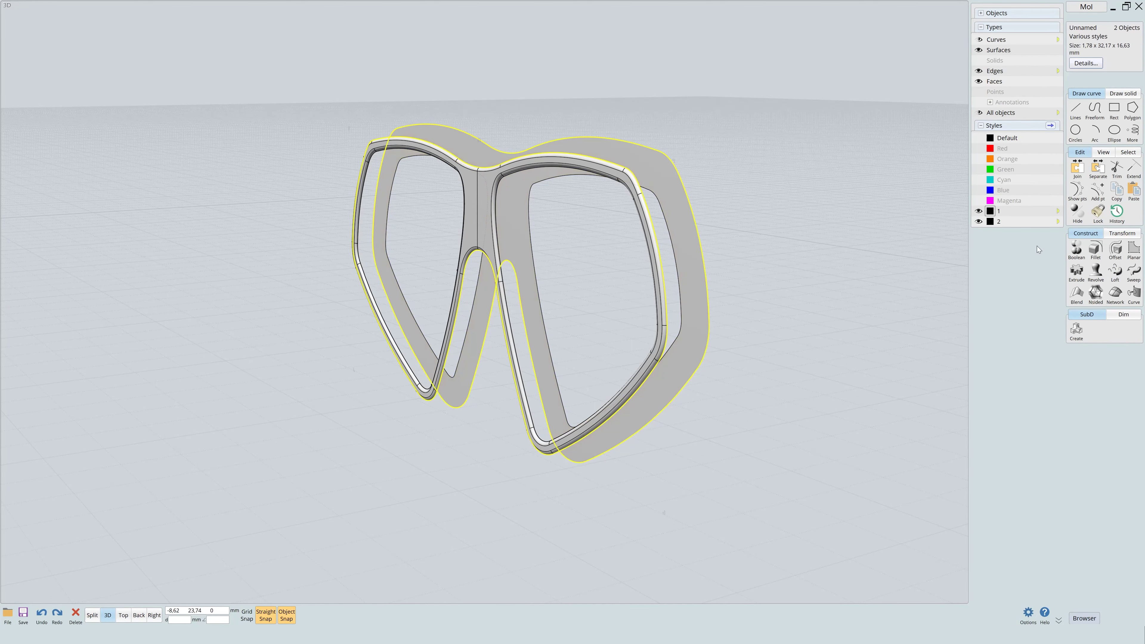
Loft a recessed lens-seat band from the right lens edge and select it.
mouse_move(947, 171)
right_down()
mouse_move(817, 143)
mouse_move(814, 175)
right_up()
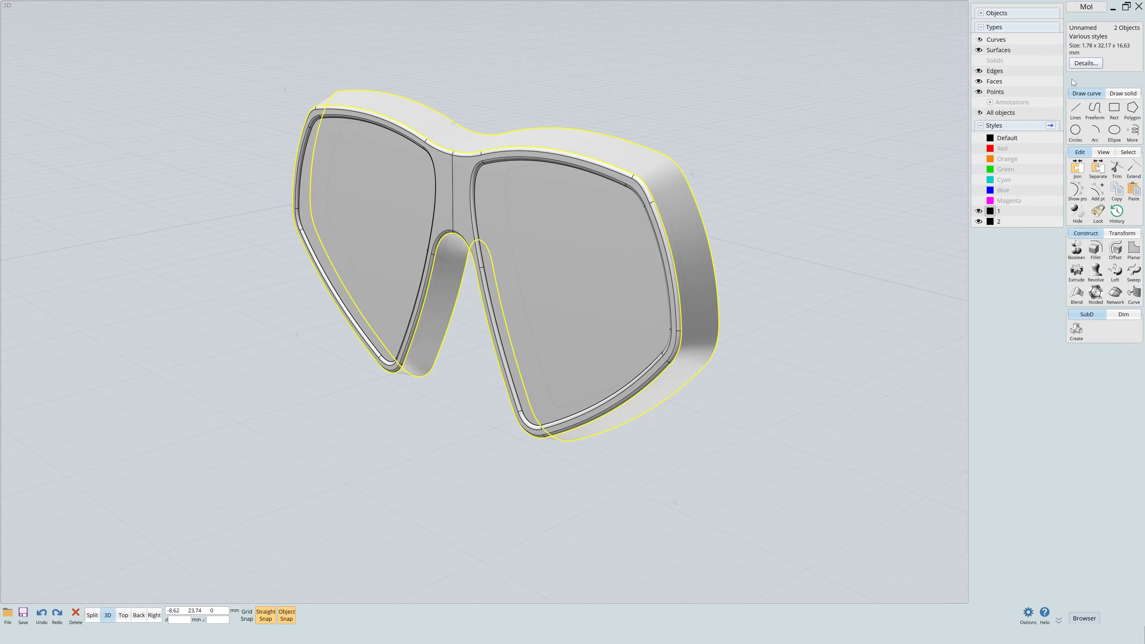
click(851, 190)
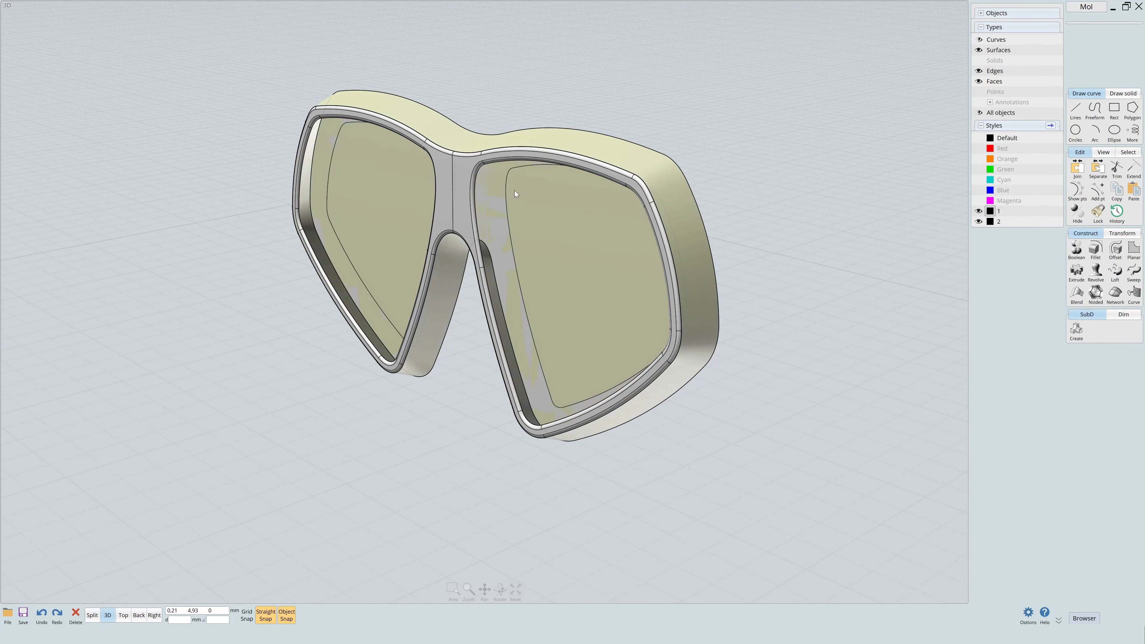
key(ctrl+z)
key(Return)
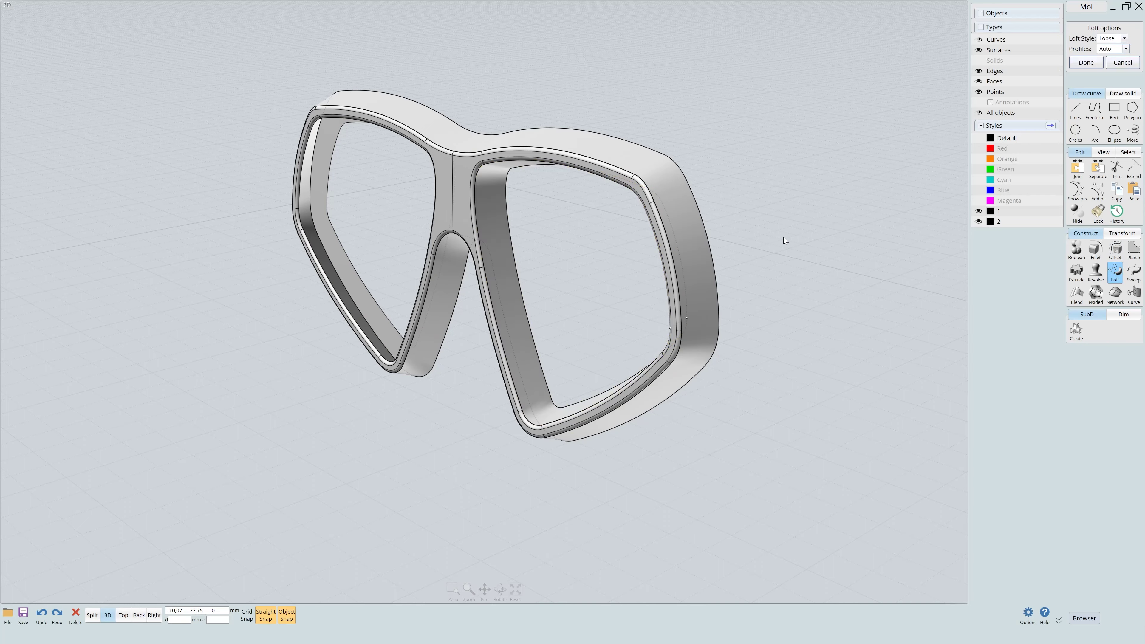
key(Return)
right_drag(784, 237, 728, 225)
mouse_move(641, 191)
right_down()
mouse_move(707, 226)
mouse_move(826, 168)
mouse_move(549, 199)
right_up()
click(550, 199)
Mirror the lens seat across a vertical line in Right view into the other opening.
key(4)
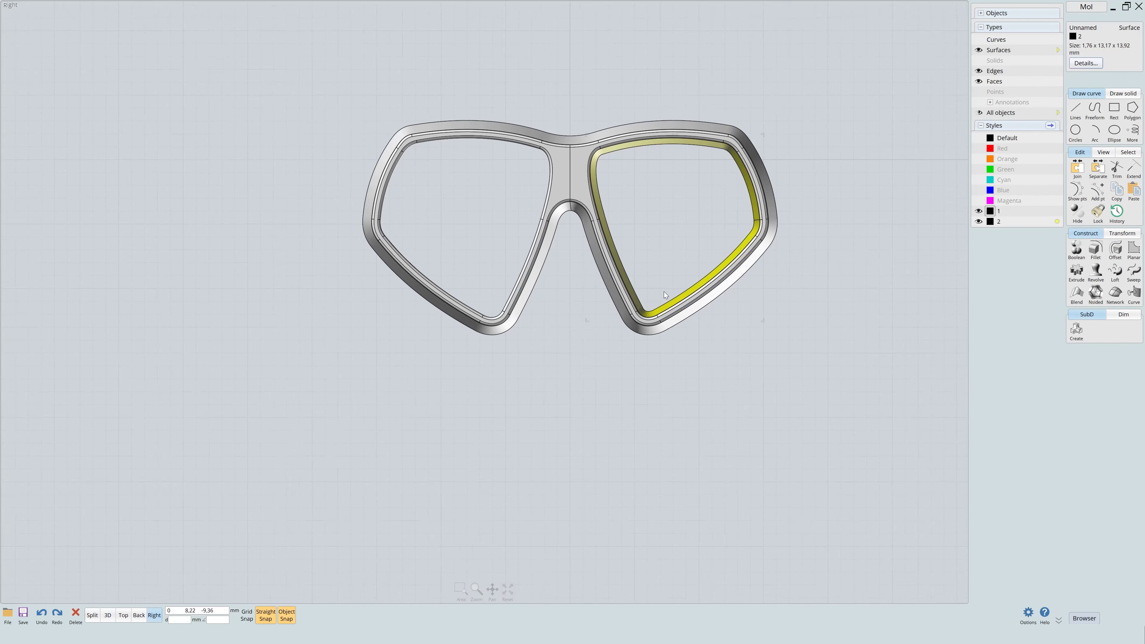
key(m)
click(535, 319)
click(535, 406)
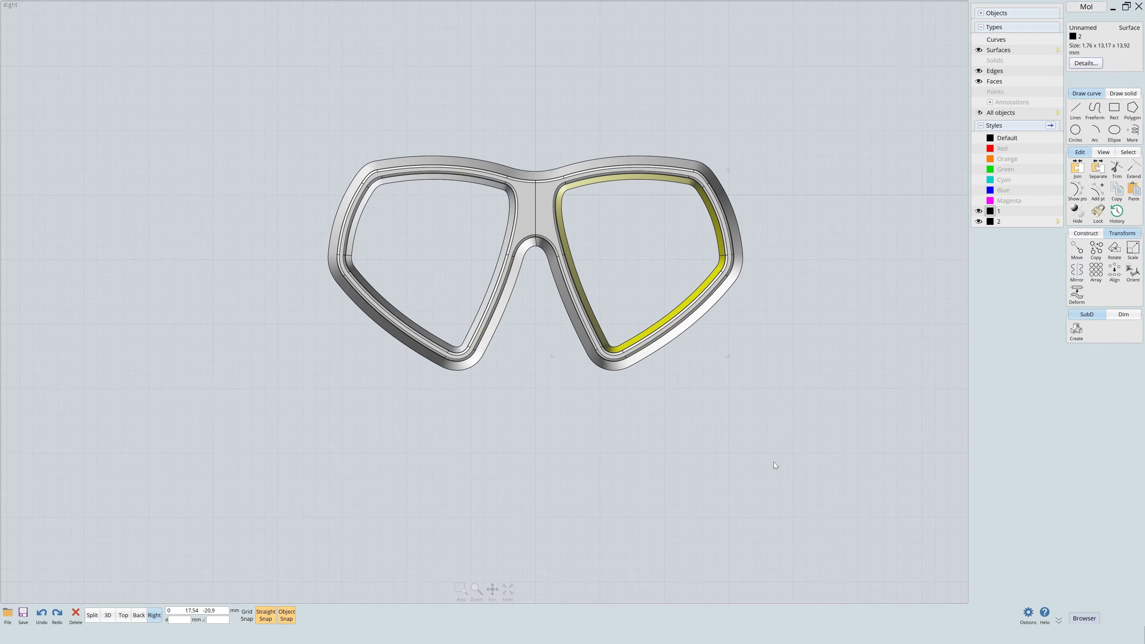
key(ctrl+a)
key(Escape)
key(5)
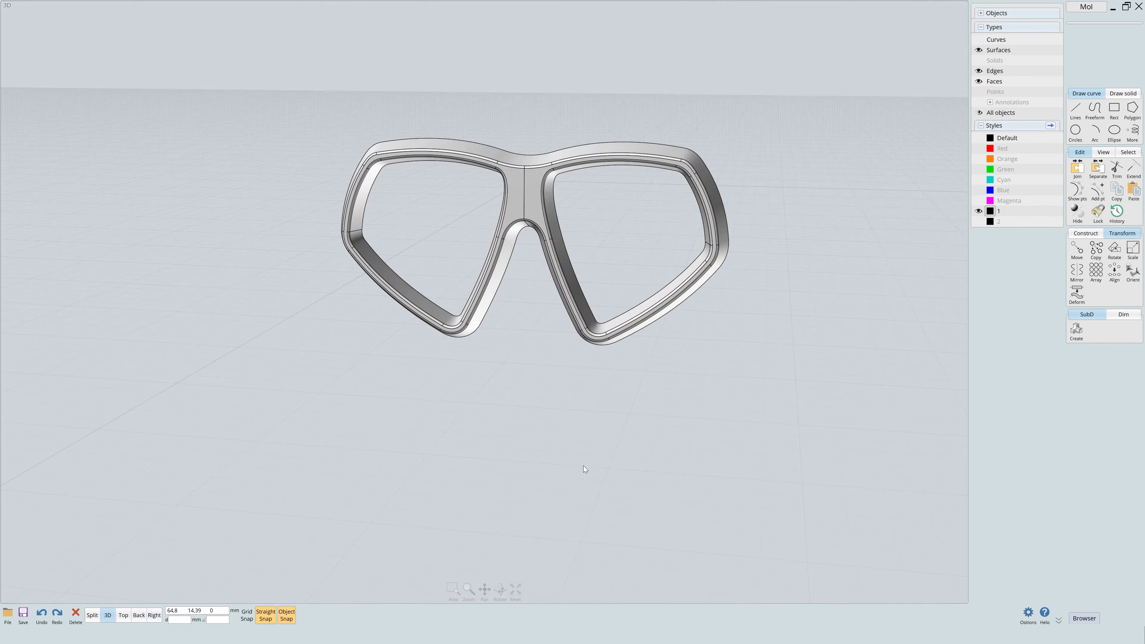
mouse_move(632, 294)
right_down()
mouse_move(690, 249)
mouse_move(757, 137)
mouse_move(743, 122)
mouse_move(733, 145)
right_up()
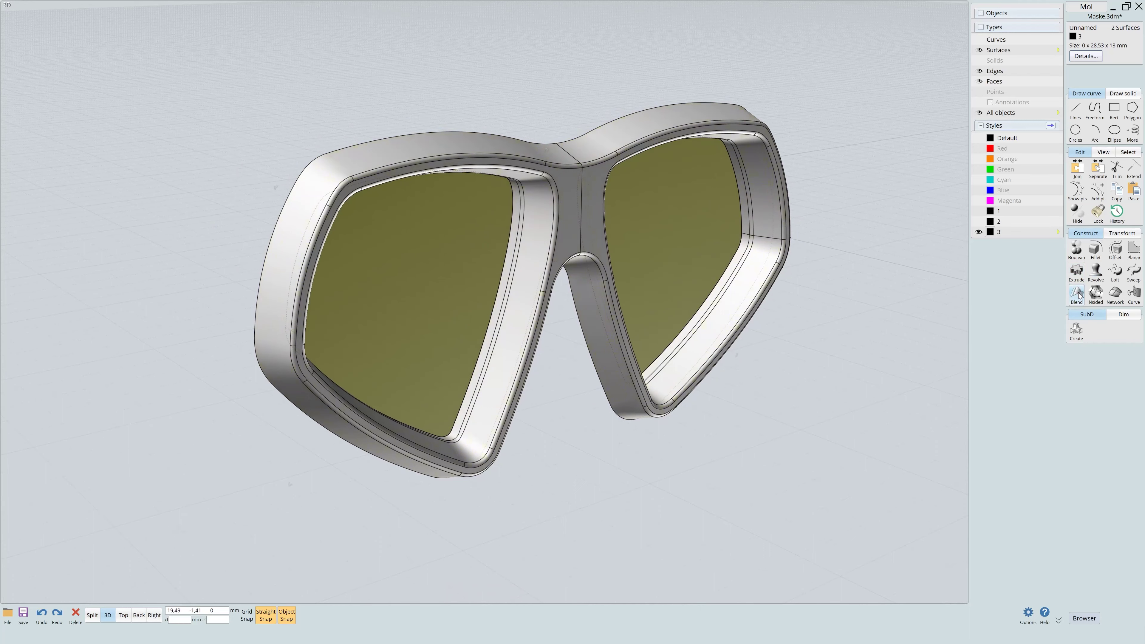
Extrude both lens surfaces into solid lens panes.
click(1077, 291)
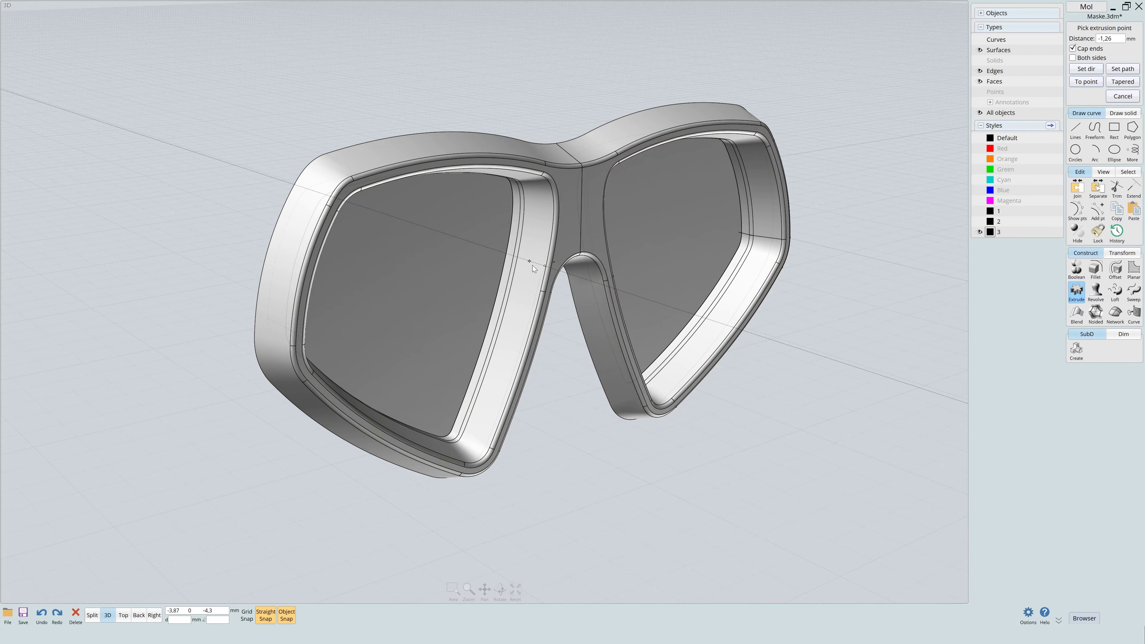
click(550, 279)
click(455, 250)
Fillet the edges of both lens solids with radius 0,1.
click(676, 253)
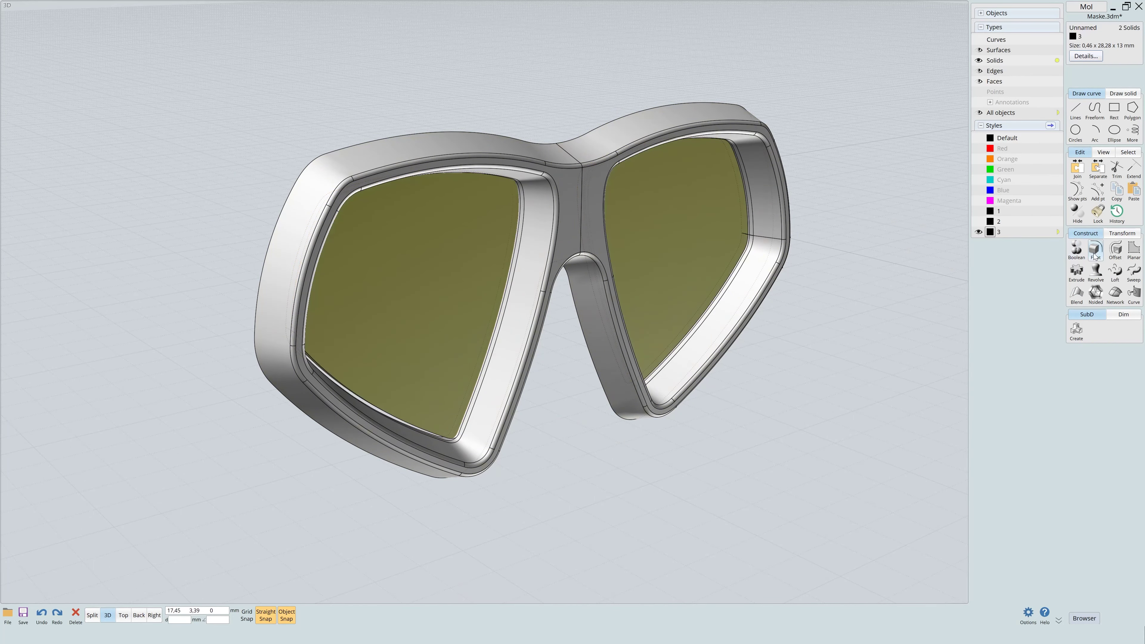
click(1096, 271)
click(1122, 50)
text(0,1)
scroll(610, 182, up, 3)
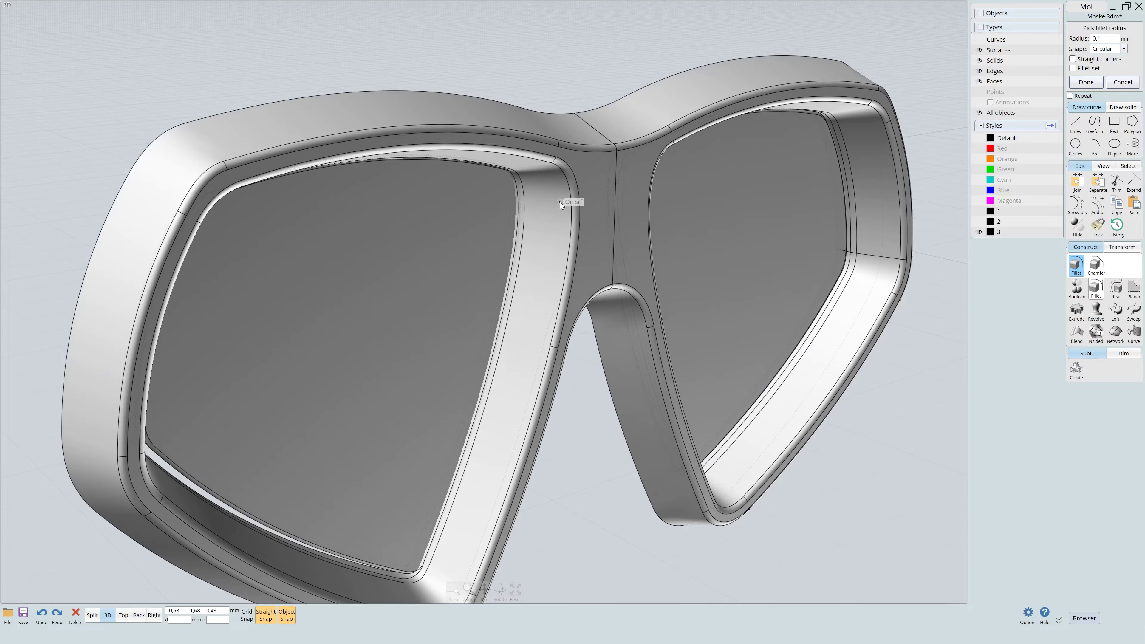
scroll(561, 202, up, 3)
scroll(528, 194, down, 2)
right_click(534, 193)
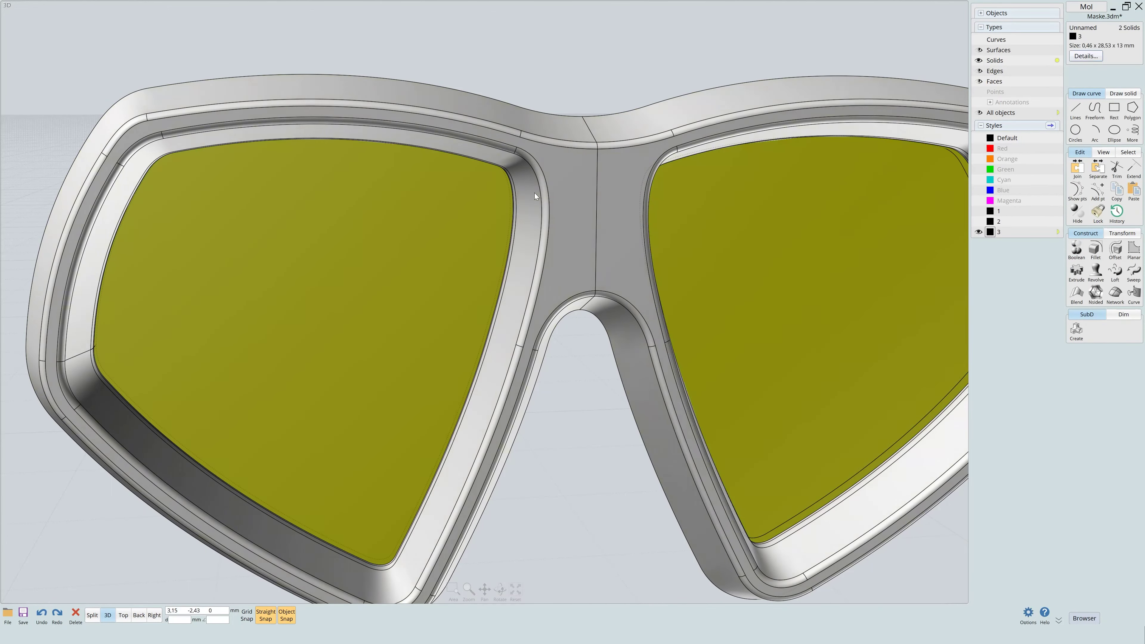
right_drag(743, 247, 794, 244)
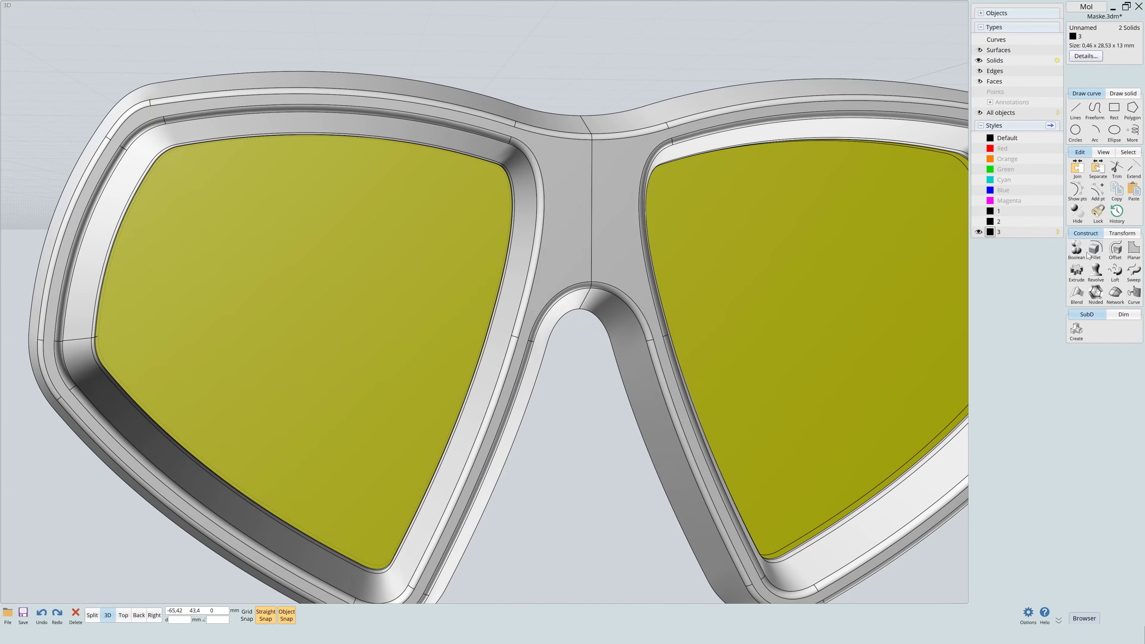
click(1088, 255)
right_drag(596, 228, 665, 235)
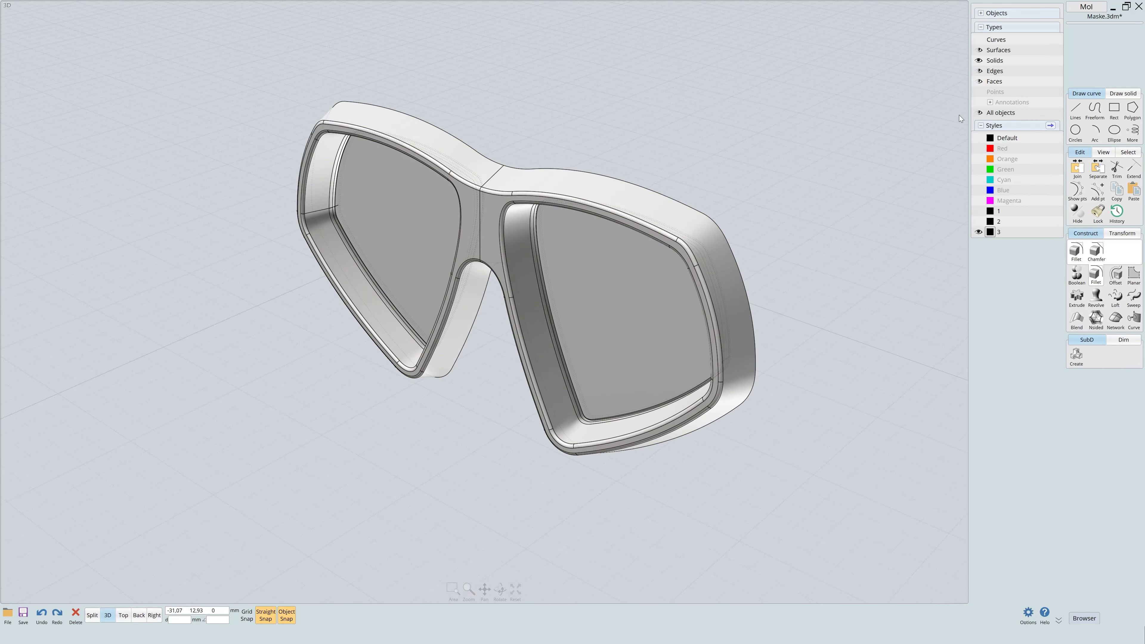
Show style 1's curved face surface and, in Back view, move the goggles 3.55 mm at 180° against it.
click(979, 211)
right_drag(857, 225, 767, 207)
click(709, 152)
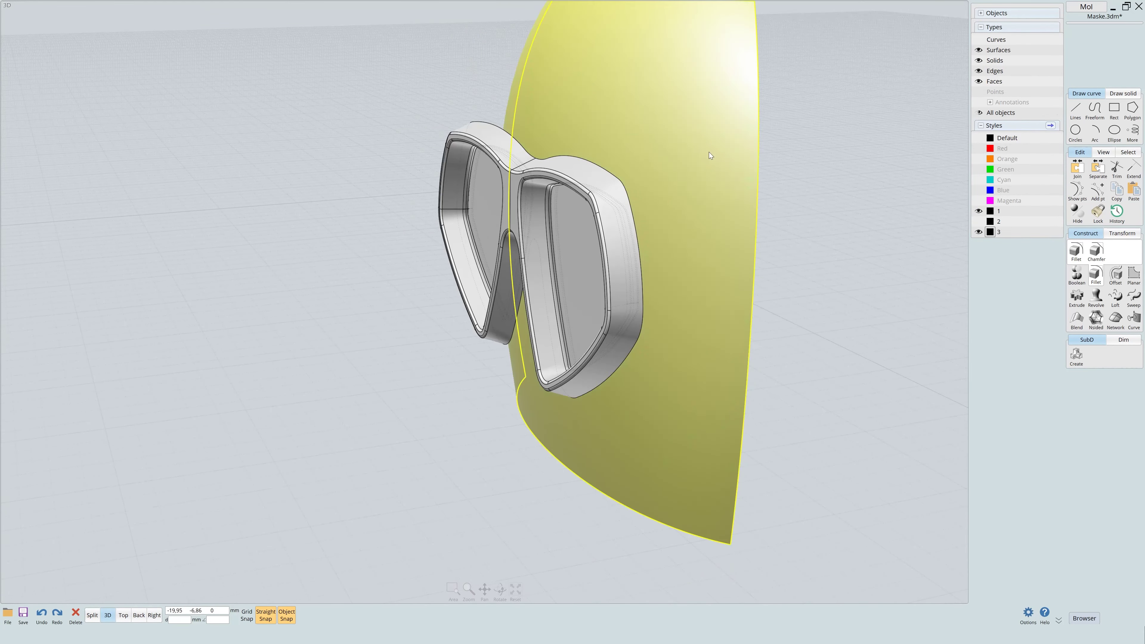
right_drag(709, 152, 738, 171)
click(139, 615)
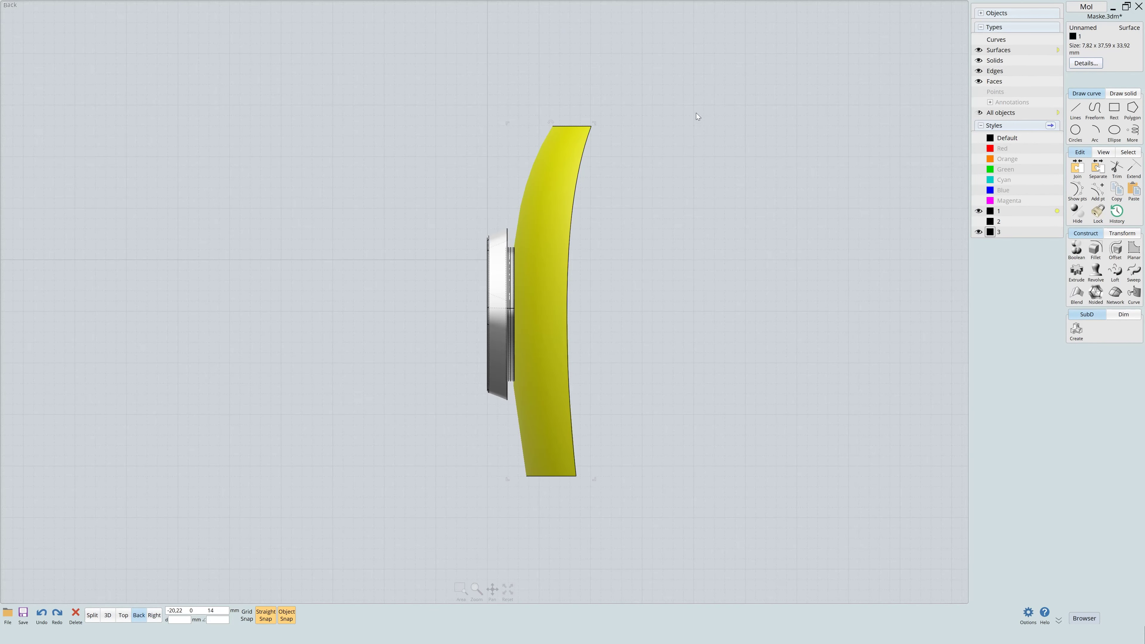
click(552, 125)
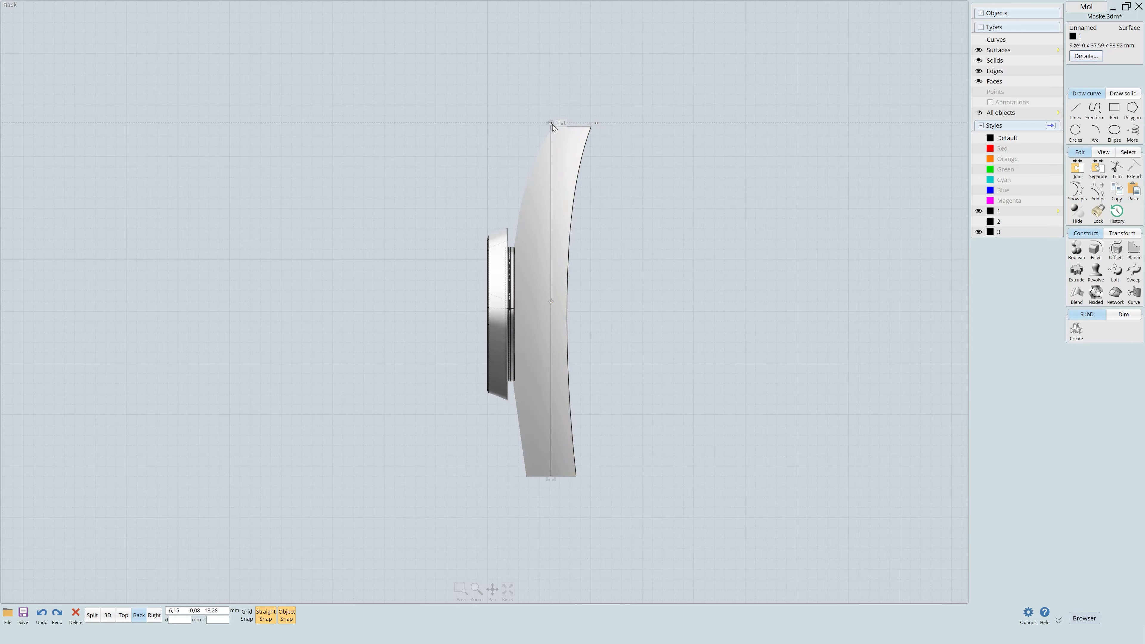
click(513, 298)
click(107, 615)
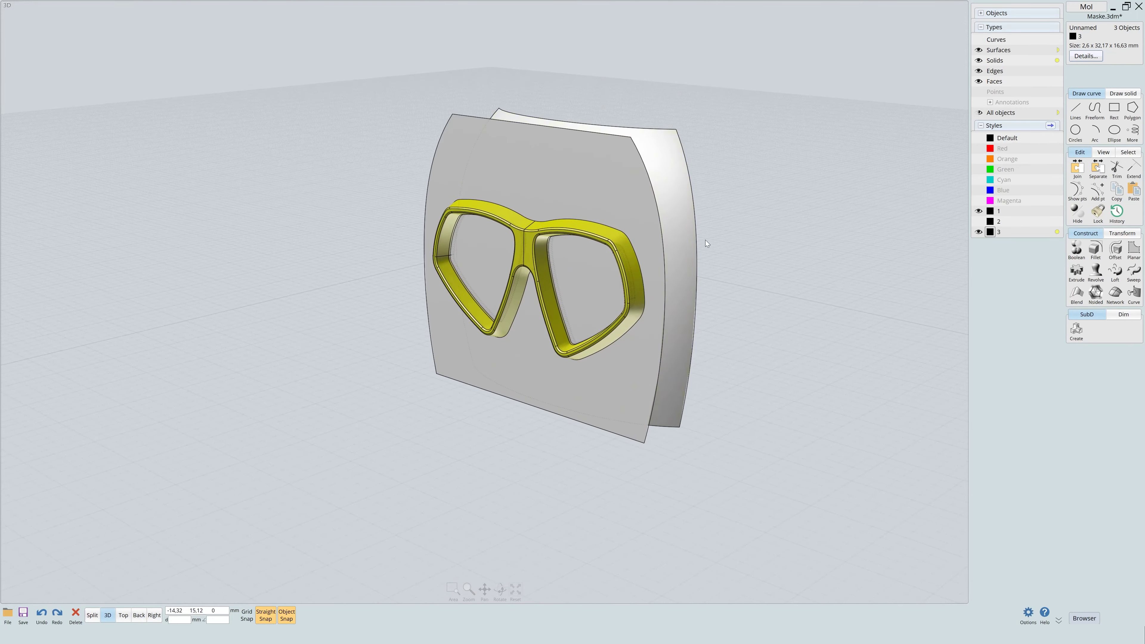
click(1130, 236)
Flow the goggles from the flat base surface onto the curved face surface.
click(1077, 294)
click(1076, 295)
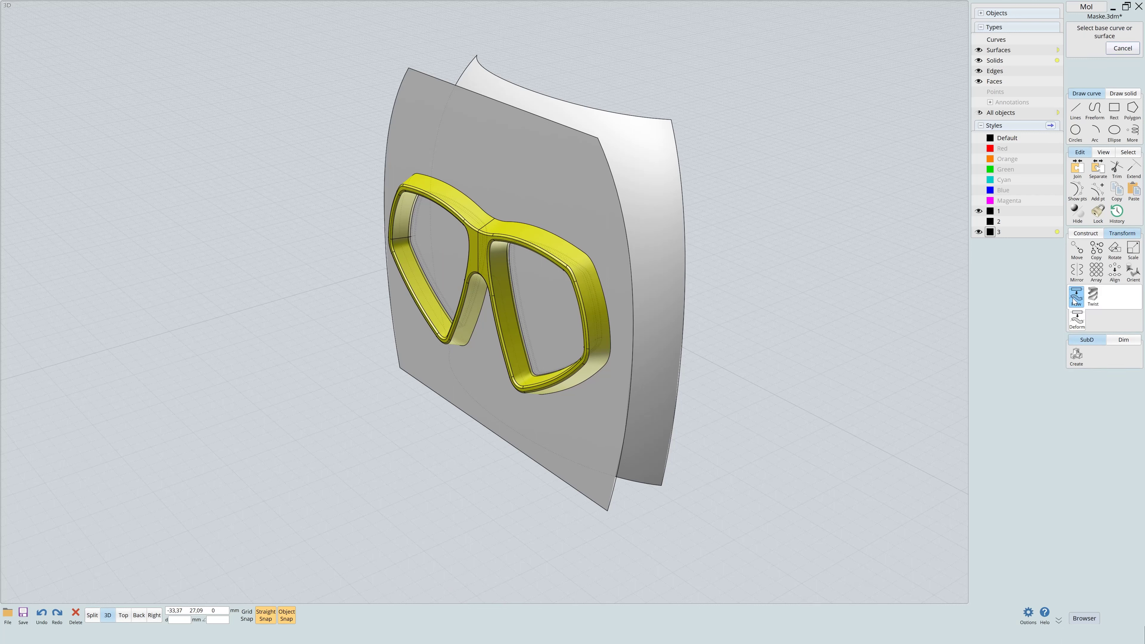
click(653, 161)
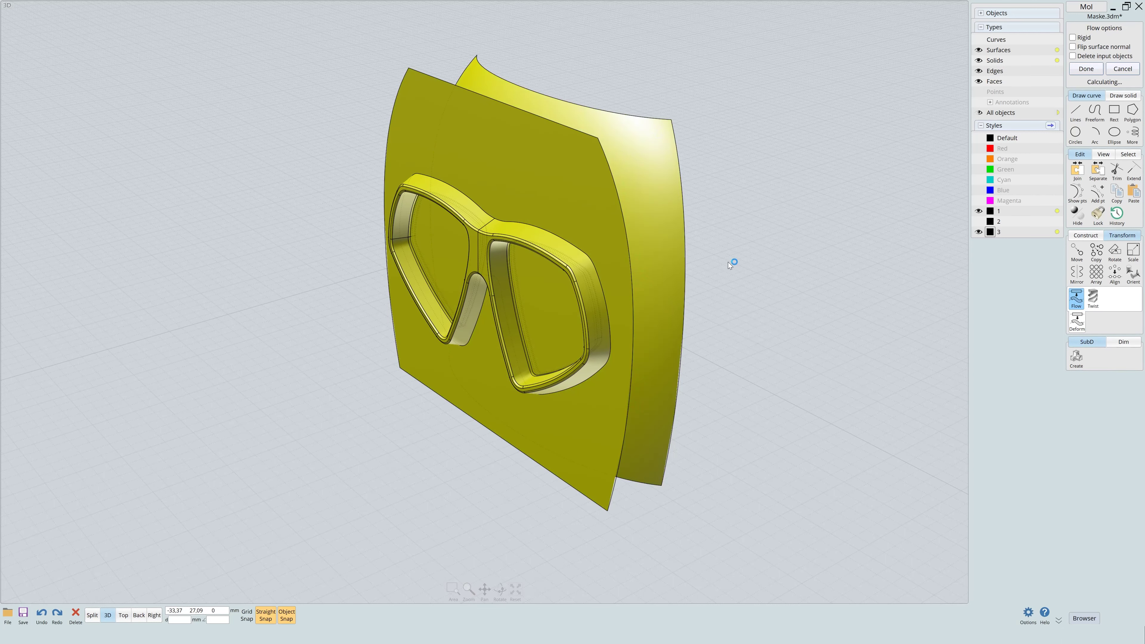
right_drag(730, 263, 762, 334)
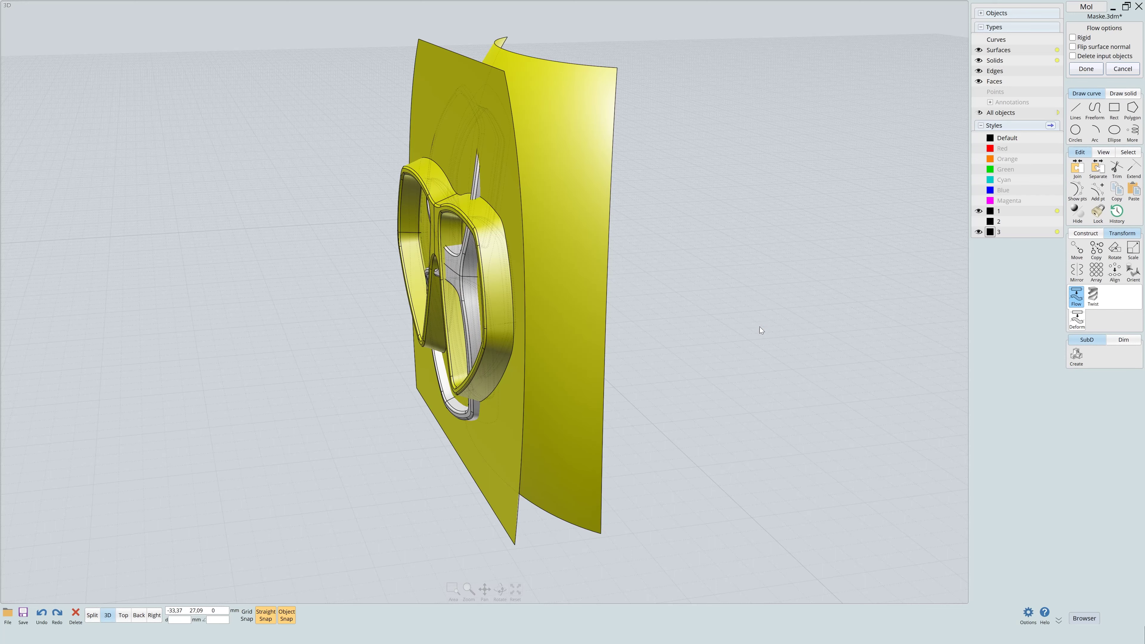
right_drag(712, 297, 825, 237)
right_click(824, 237)
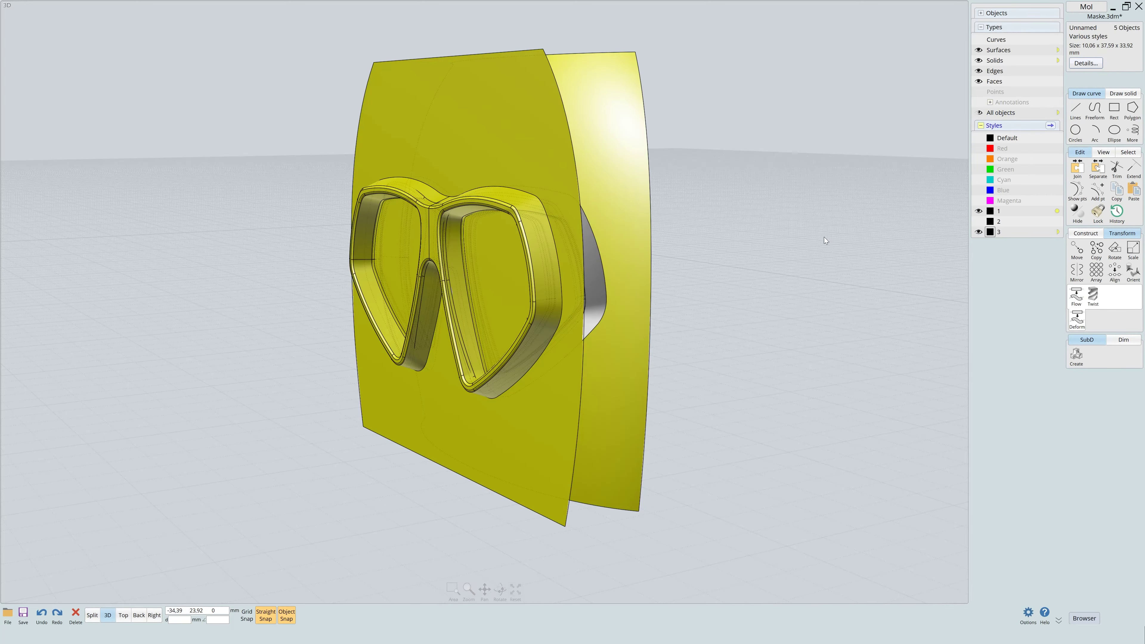
Hide the style 1 guide surfaces, turn on Edges, and check the bent mask from Right view.
right_drag(768, 296, 757, 303)
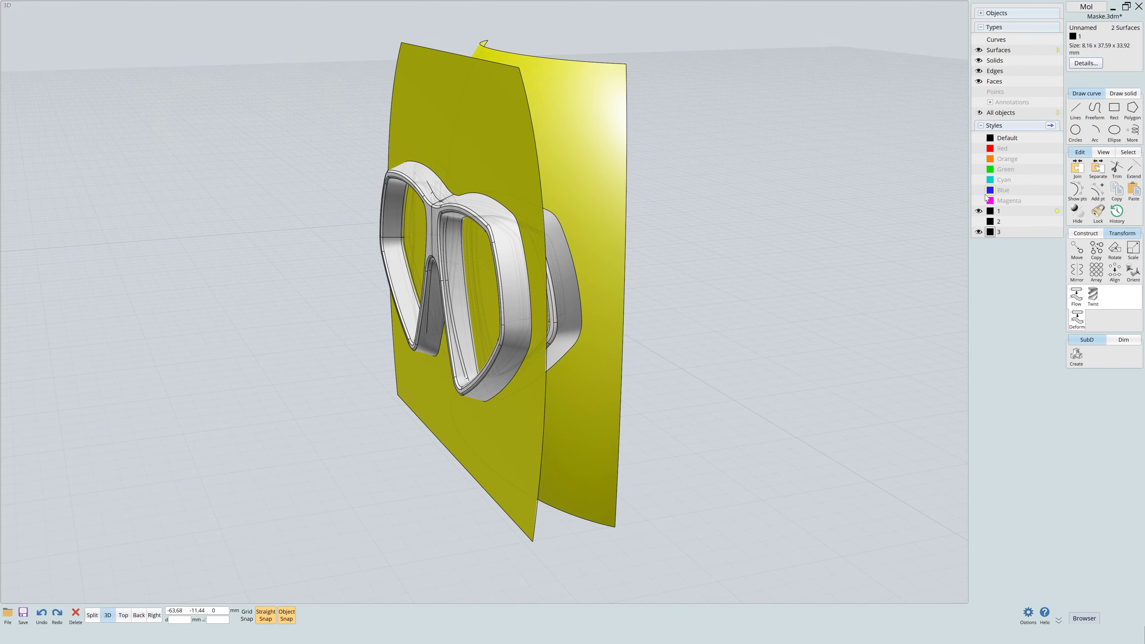
click(982, 210)
mouse_move(856, 271)
right_down()
mouse_move(778, 251)
mouse_move(787, 228)
mouse_move(675, 206)
mouse_move(807, 205)
mouse_move(795, 194)
right_up()
click(340, 262)
click(774, 253)
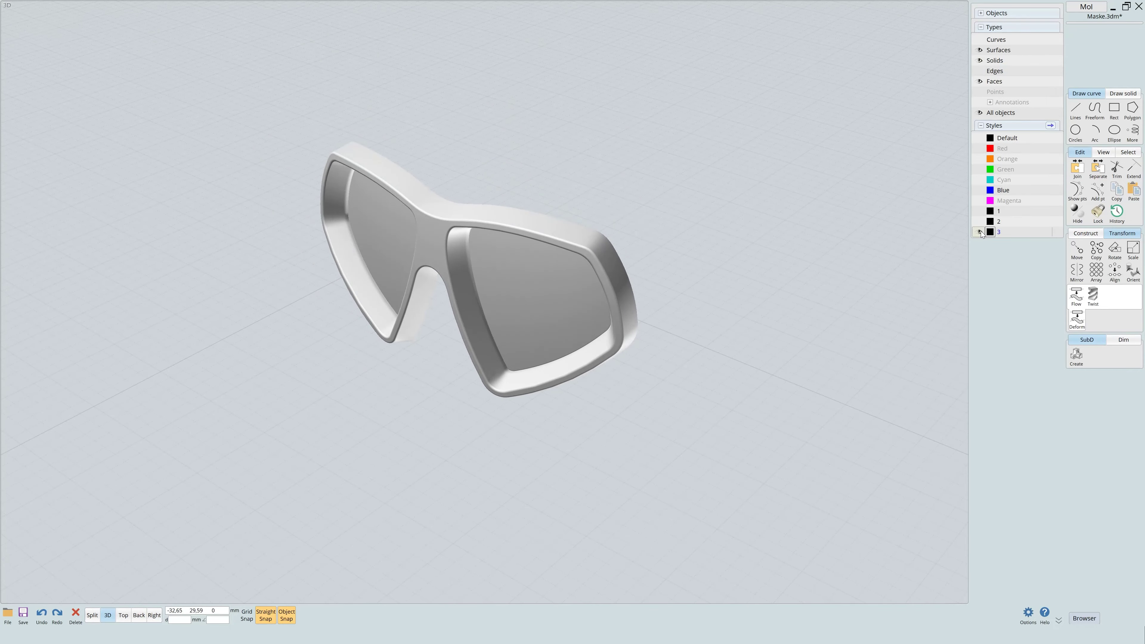
click(981, 231)
right_drag(765, 241, 815, 238)
click(155, 615)
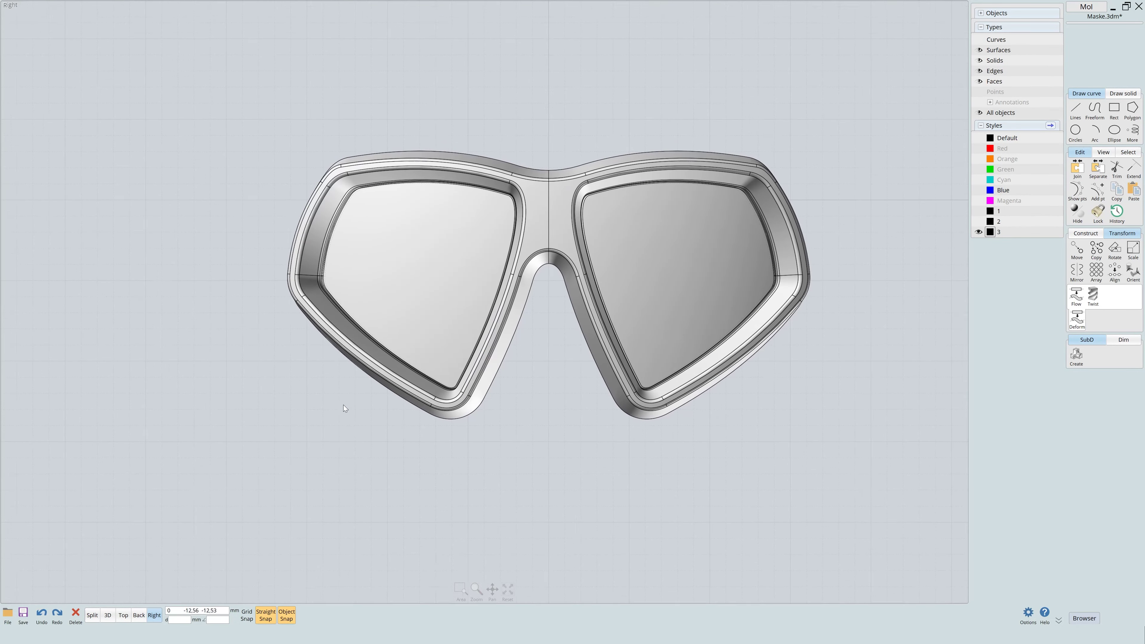
click(107, 616)
click(1086, 233)
Revolve the head profile curve around a vertical axis to form the head surface.
click(1077, 274)
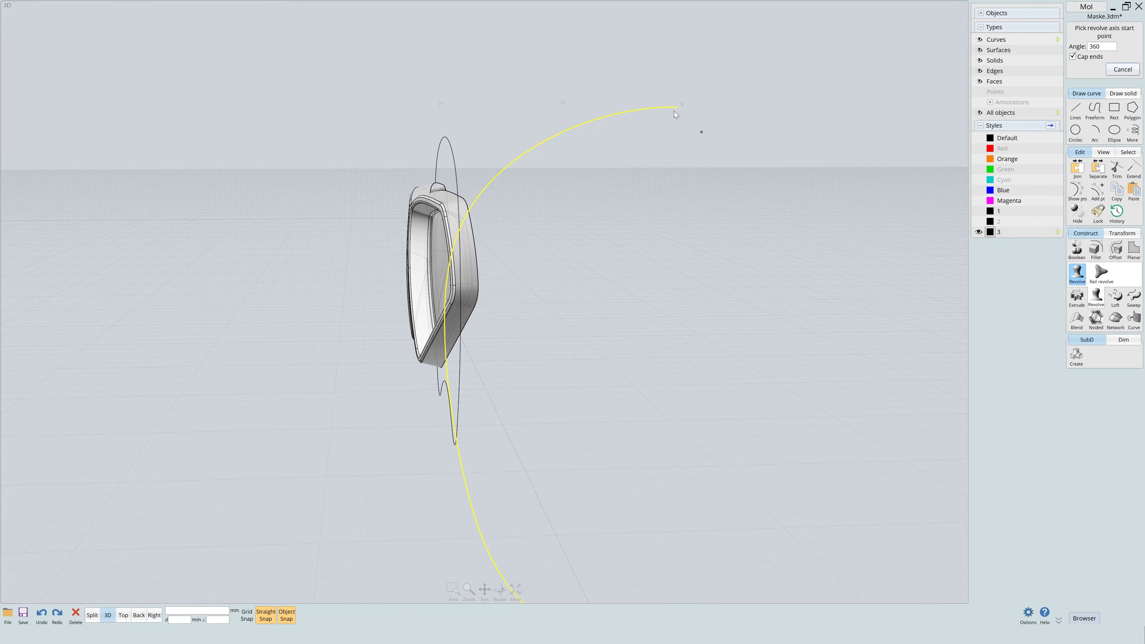
click(679, 107)
click(677, 148)
click(739, 412)
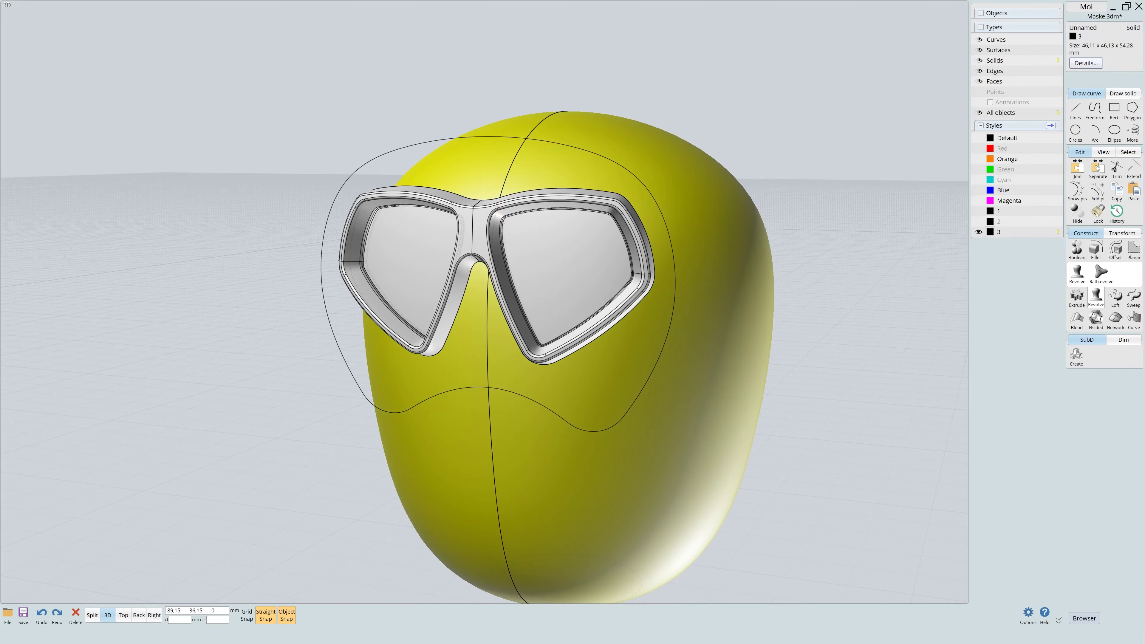
scroll(658, 234, down, 2)
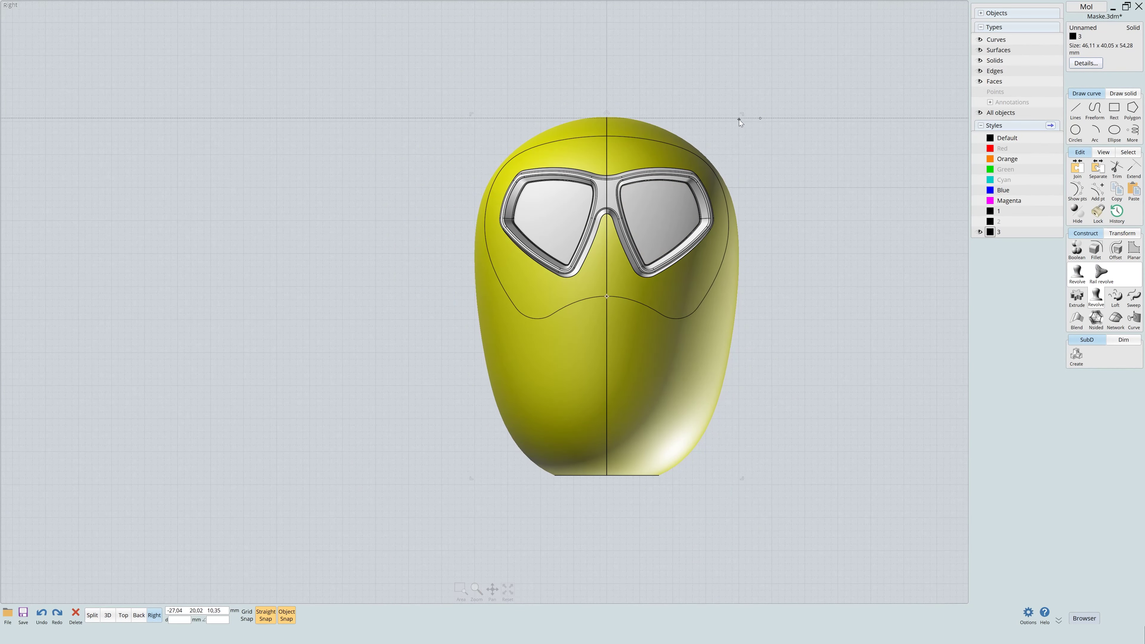
scroll(731, 164, up, 1)
Trim the revolved head with the closed outline curve, discarding the outer region.
click(728, 179)
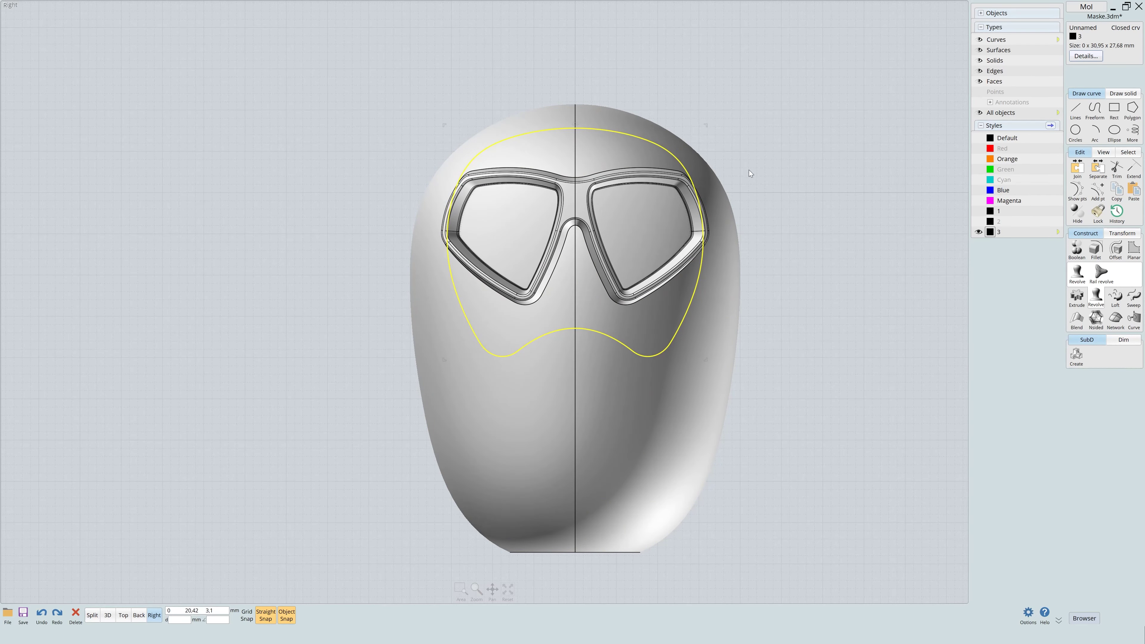
click(995, 60)
click(1117, 169)
click(669, 154)
click(705, 165)
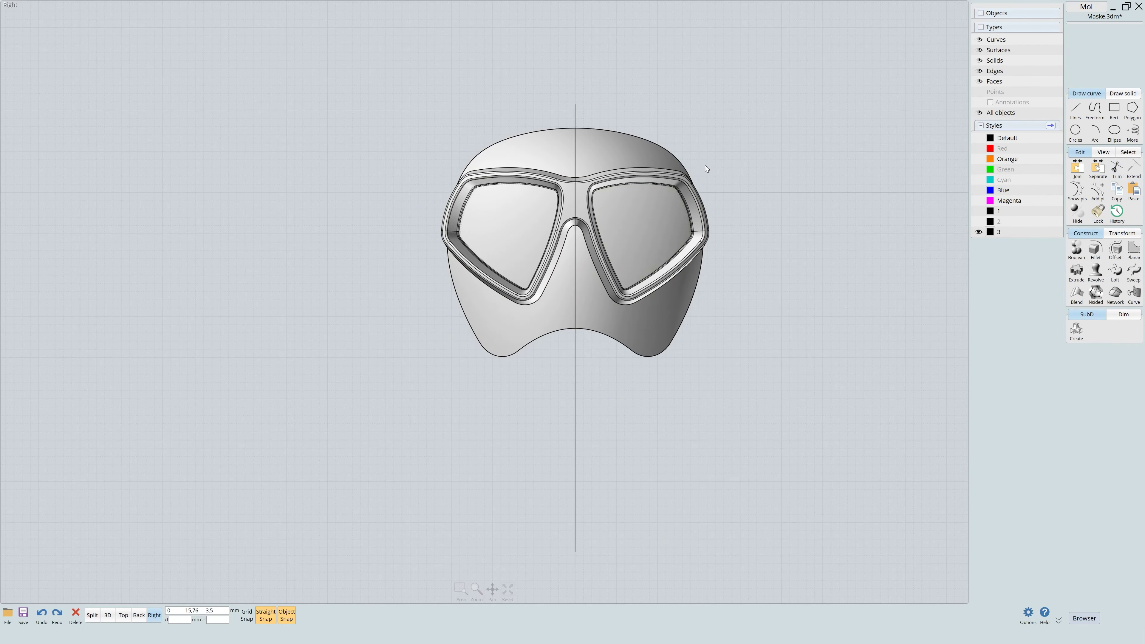
click(113, 614)
Select the outline and vertical guide curves on layer 2 and hide them.
click(631, 176)
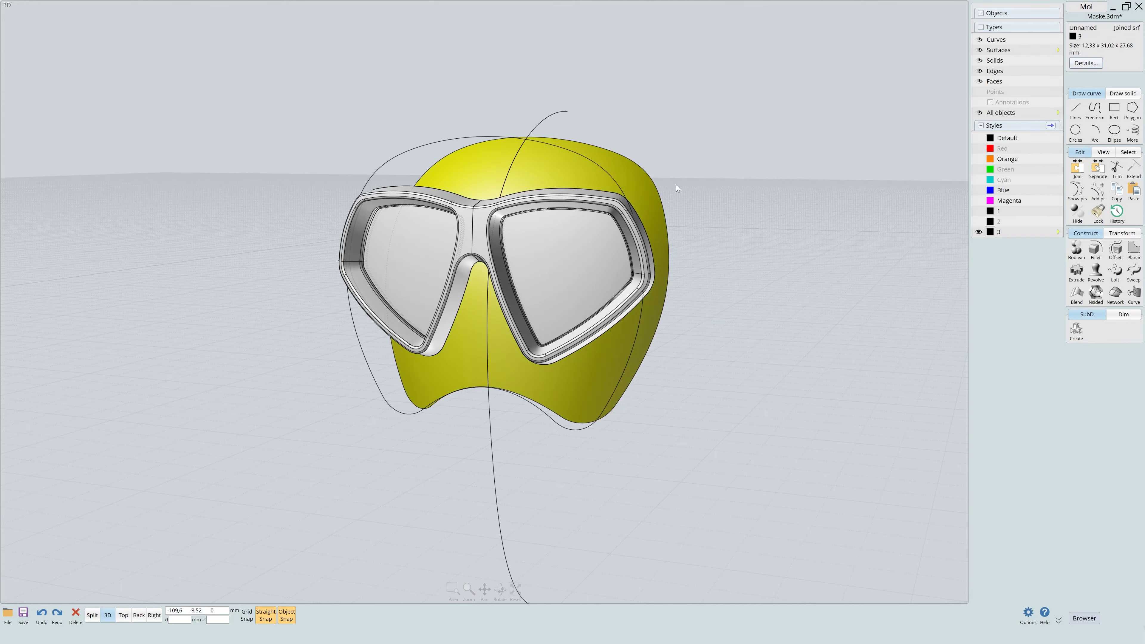
click(534, 149)
click(548, 139)
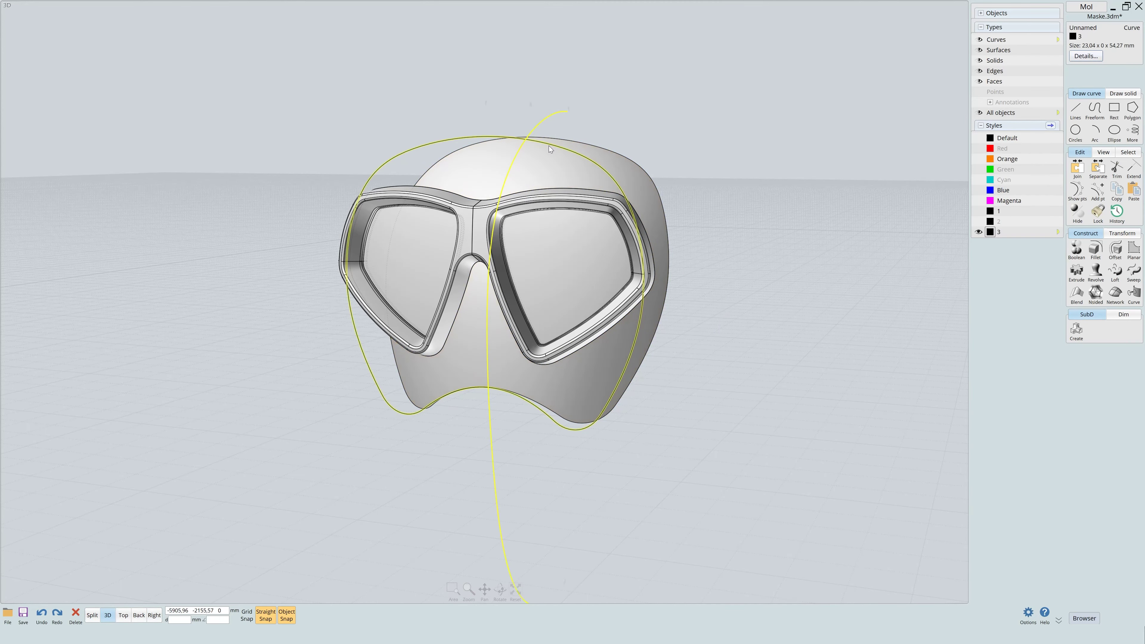
click(978, 221)
right_drag(816, 205, 749, 218)
Hide the layer 2 guide curves and bring the mask surface into a close front view.
click(1095, 109)
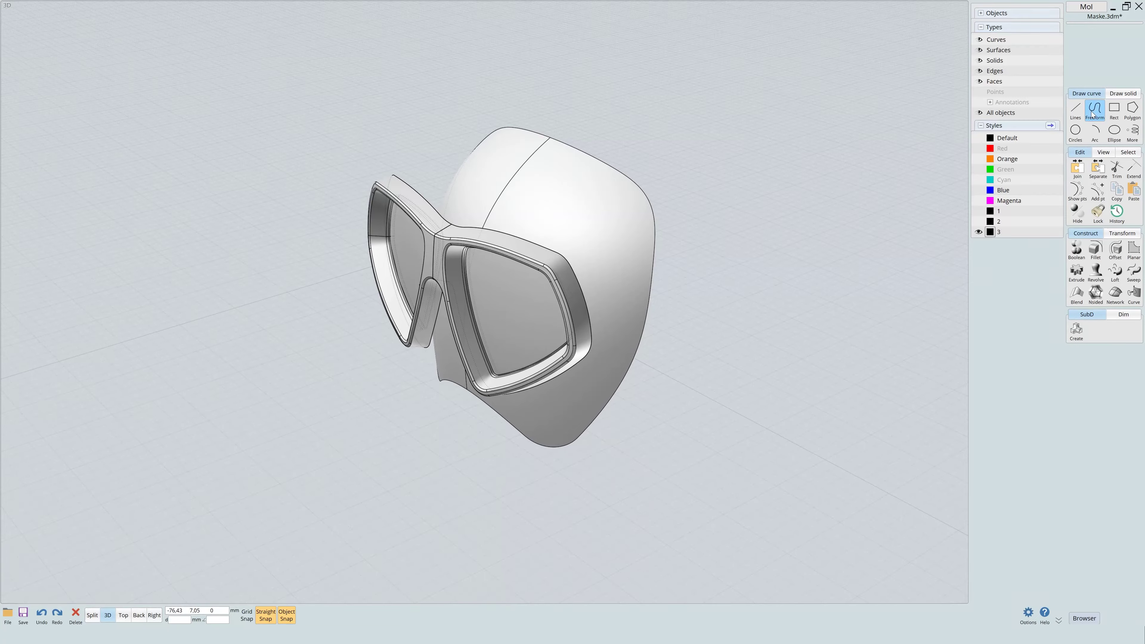
mouse_move(551, 136)
right_down()
mouse_move(703, 130)
mouse_move(520, 252)
right_up()
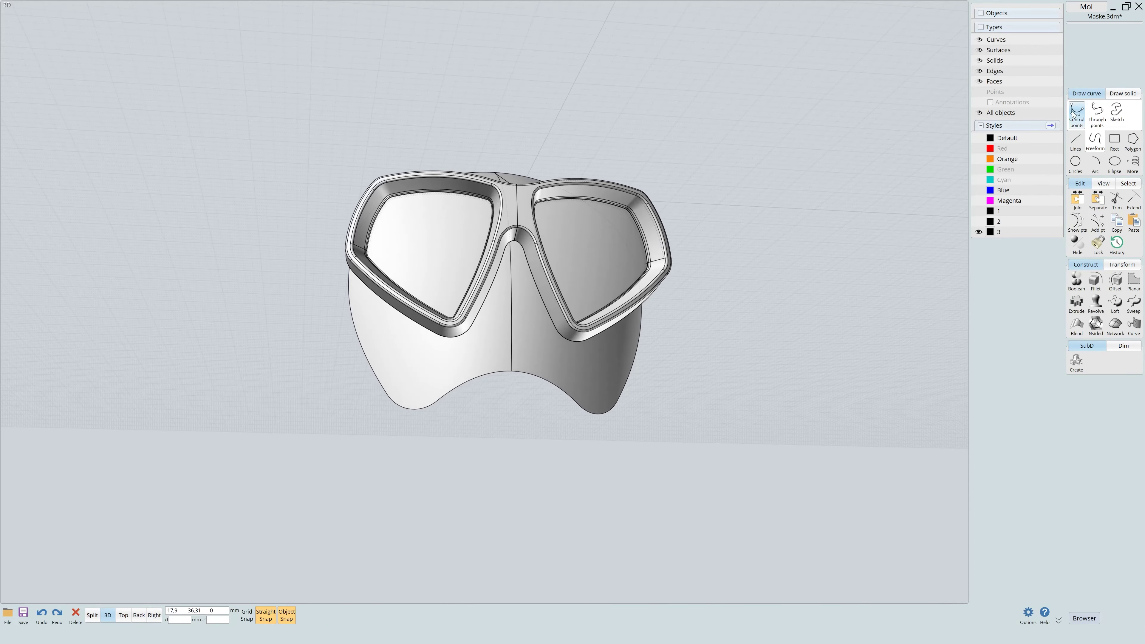
key(Escape)
right_drag(548, 401, 556, 418)
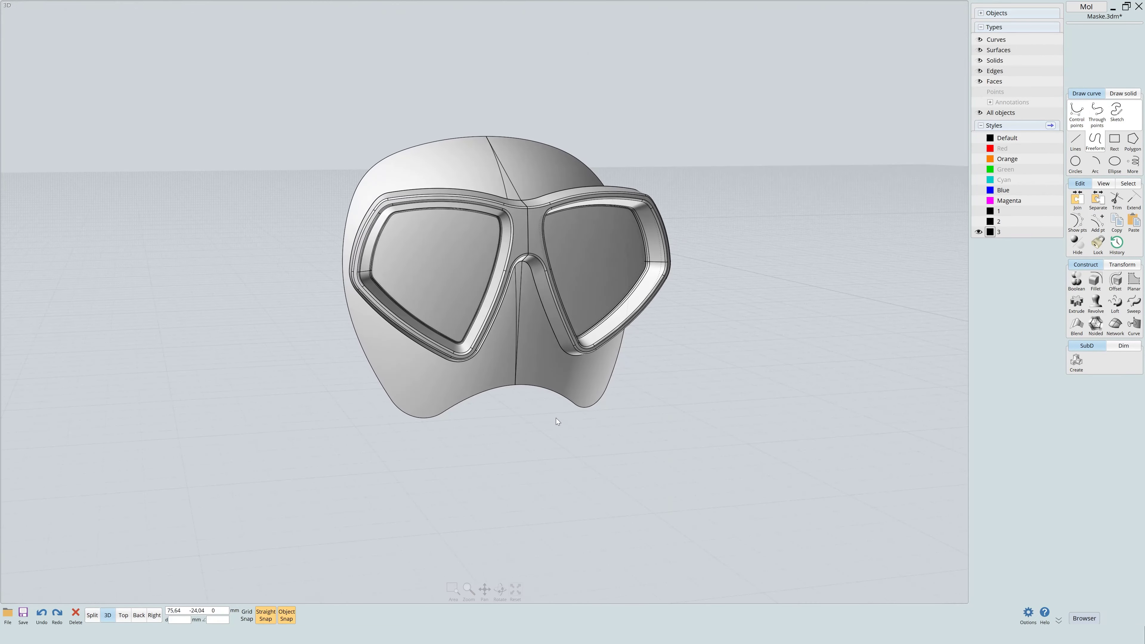
scroll(556, 419, up, 3)
click(531, 201)
right_drag(533, 201, 595, 189)
Add two points to the seam curve, one near its lower end.
click(1098, 221)
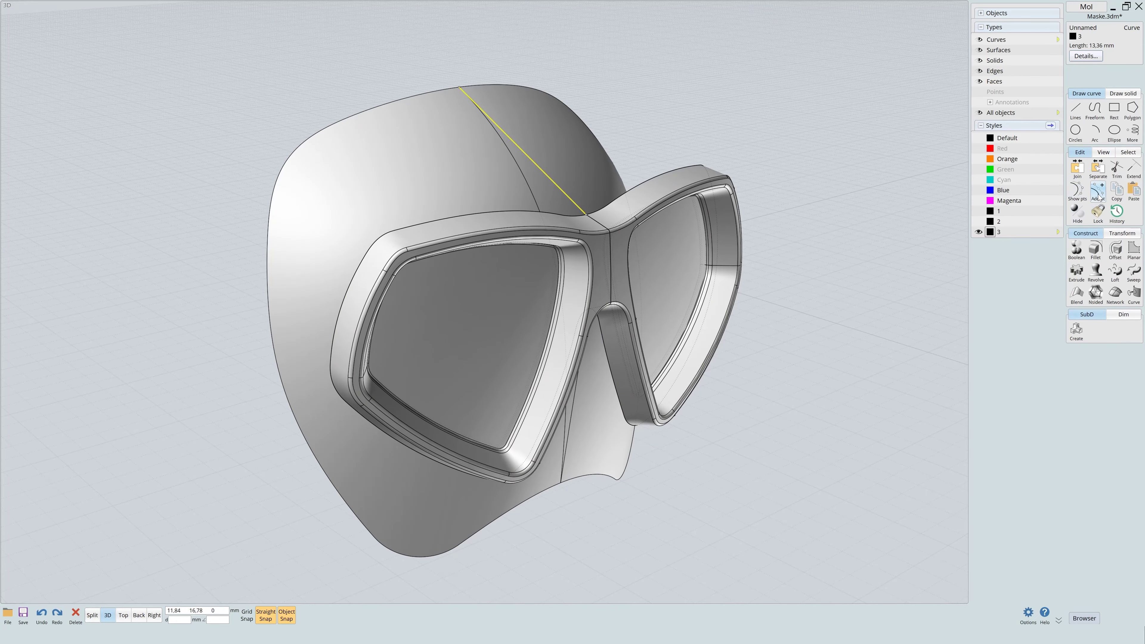
click(539, 165)
right_drag(540, 146, 508, 177)
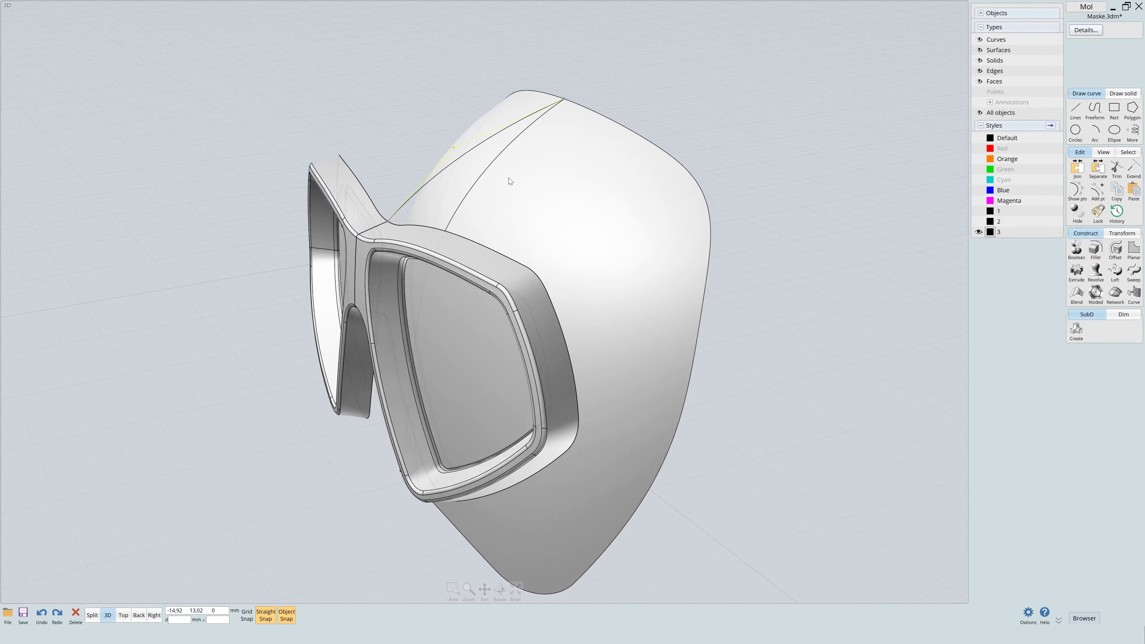
click(1098, 191)
click(391, 215)
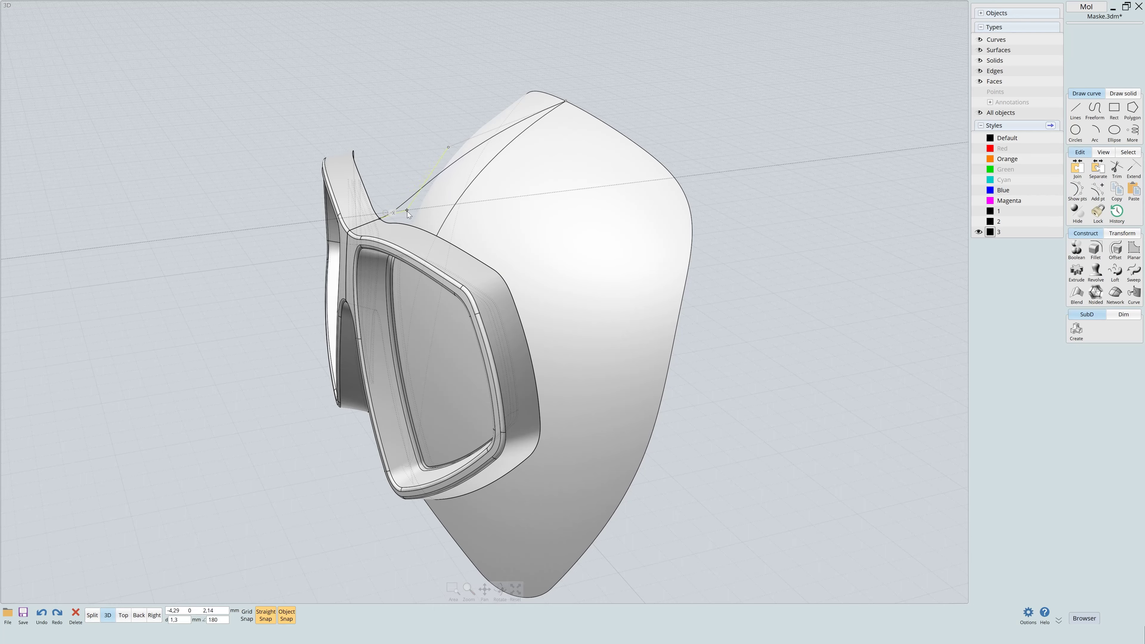
mouse_move(407, 211)
right_down()
mouse_move(532, 204)
mouse_move(498, 207)
right_up()
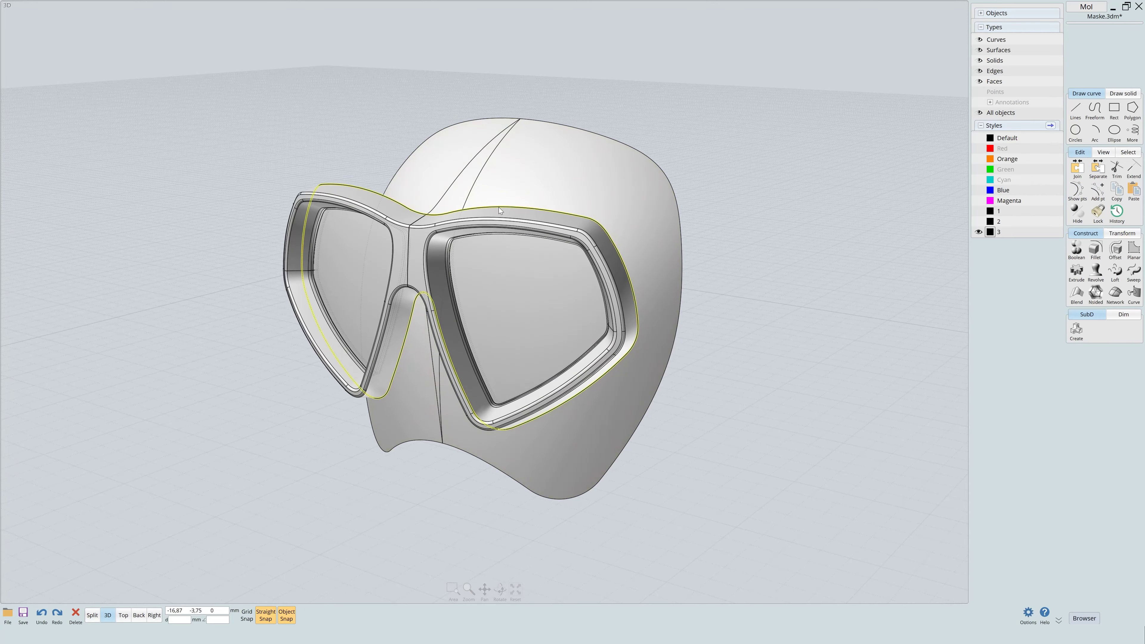
Try selecting the seam, outer edge, lens outline and boundary edges, clearing each selection.
click(457, 177)
click(427, 318)
click(667, 187)
click(636, 311)
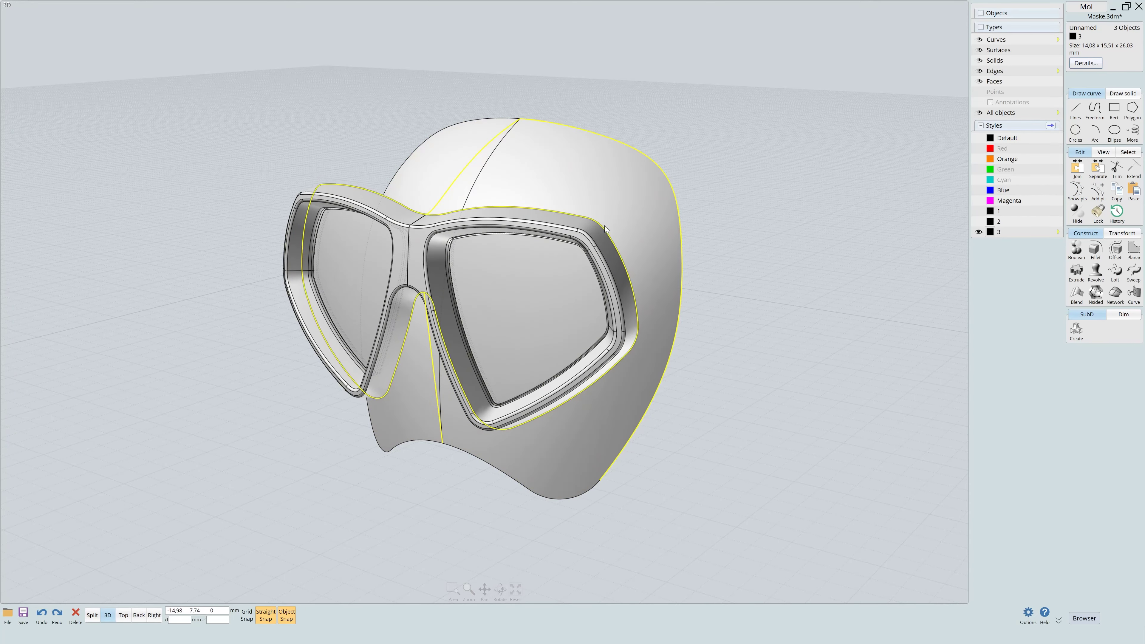
right_drag(636, 316, 615, 448)
click(537, 465)
click(478, 444)
click(525, 459)
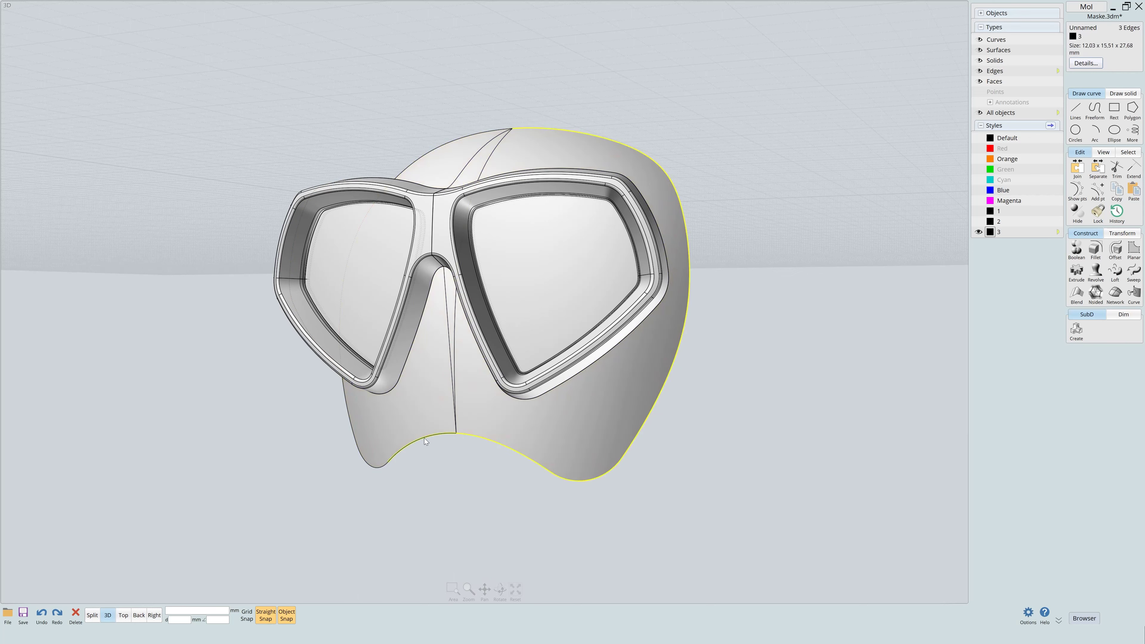
click(353, 431)
click(701, 215)
Attempt a Network surface from the right outer edge and lens frame outline, then cancel it.
click(652, 412)
click(410, 353)
click(1115, 294)
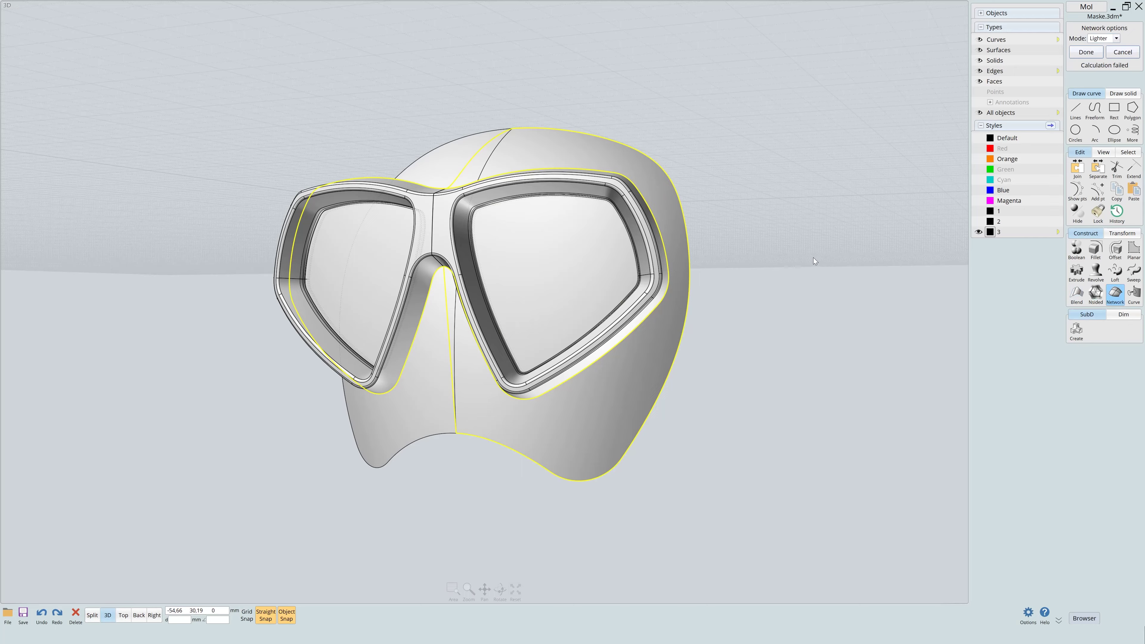
mouse_move(813, 258)
right_down()
mouse_move(785, 269)
mouse_move(766, 257)
right_up()
click(1122, 52)
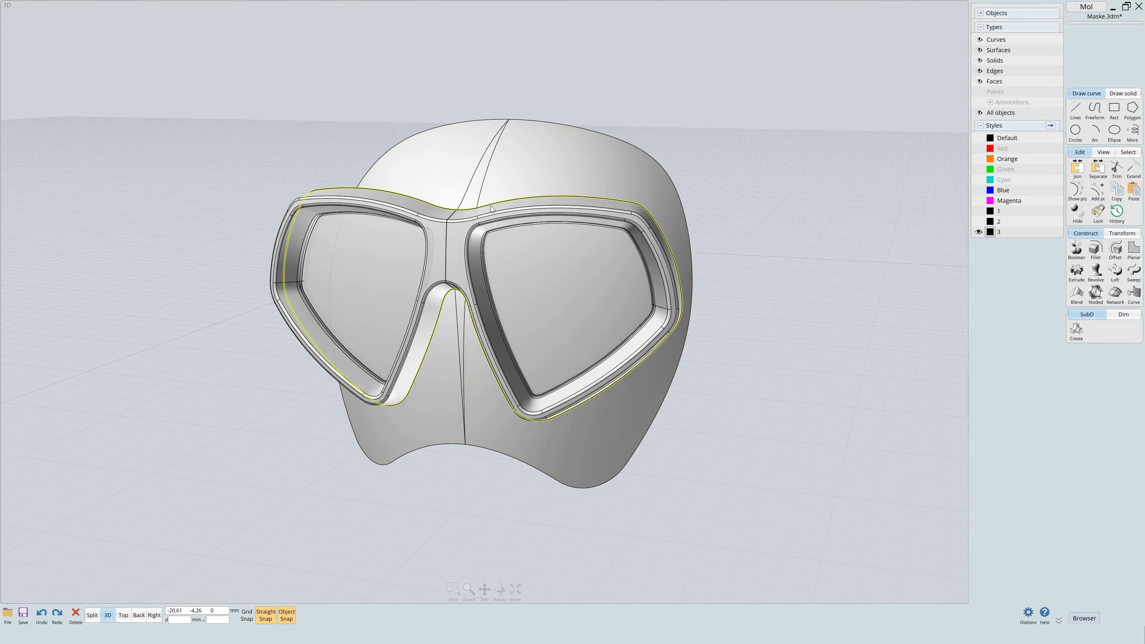
click(1112, 174)
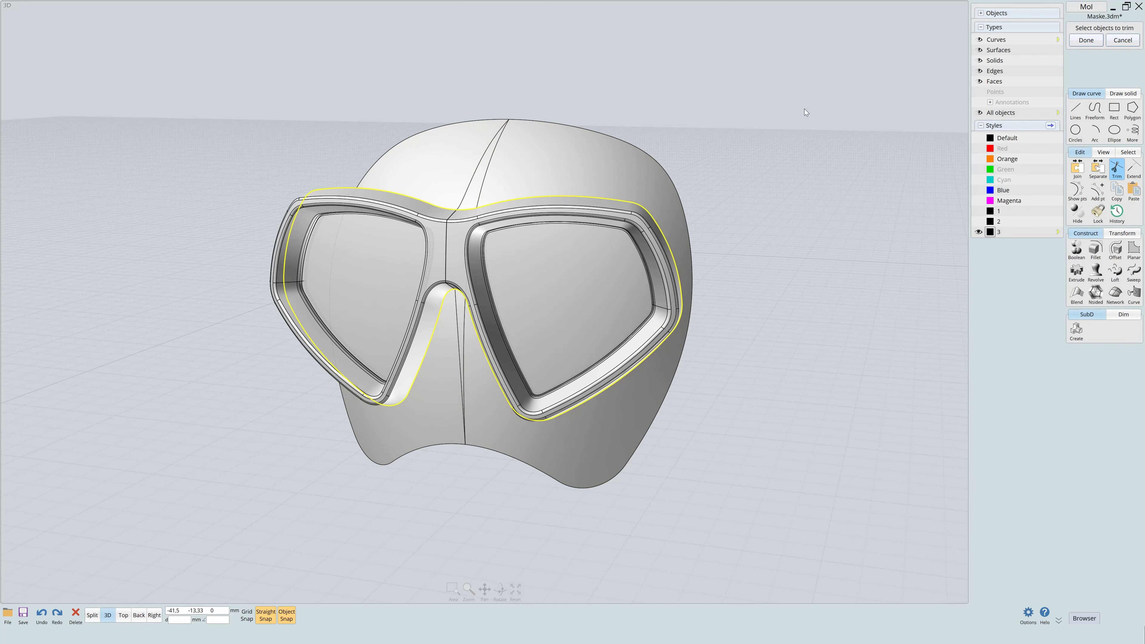
key(Escape)
Retry Network with the seam and boundary curves and cancel the twisted result.
click(409, 181)
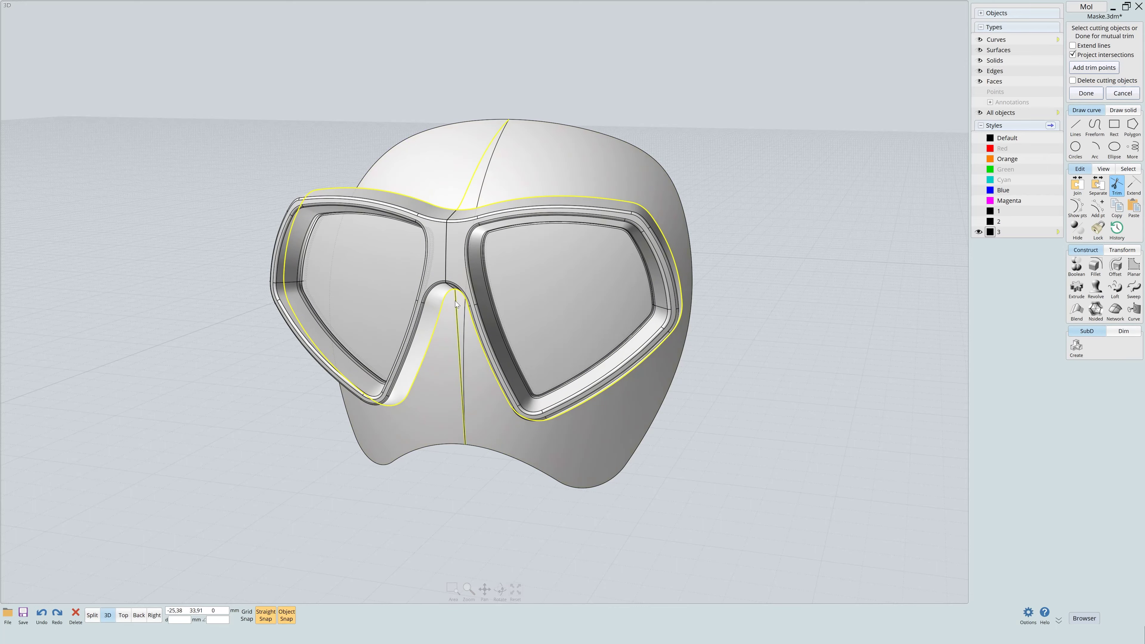
click(465, 199)
key(Return)
click(566, 128)
click(459, 386)
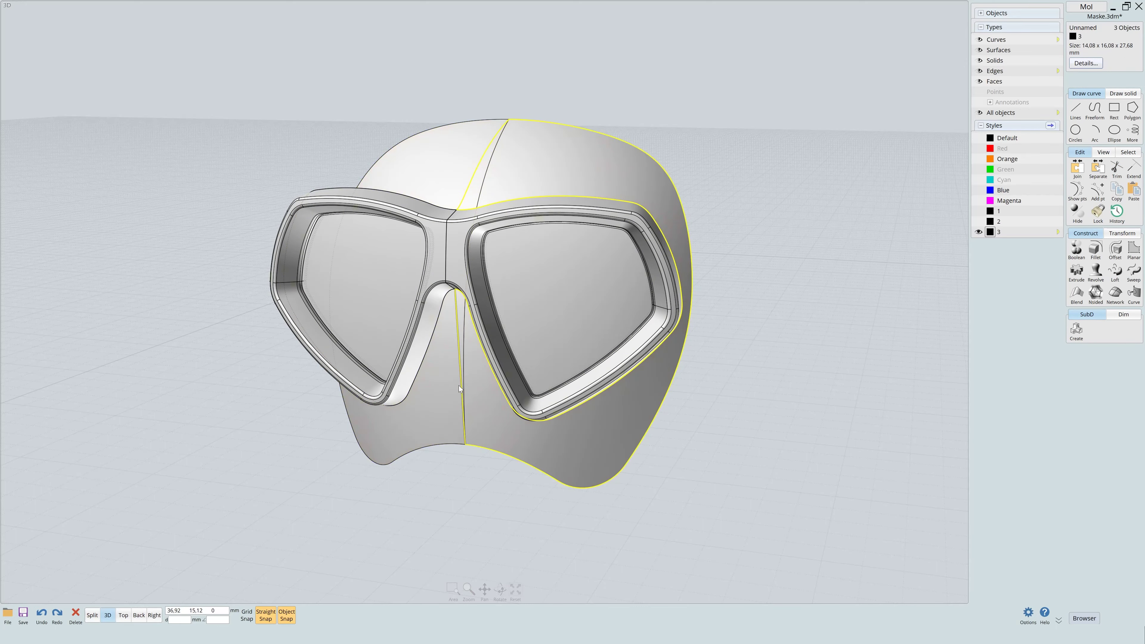
mouse_move(909, 319)
right_down()
mouse_move(744, 345)
mouse_move(726, 374)
right_up()
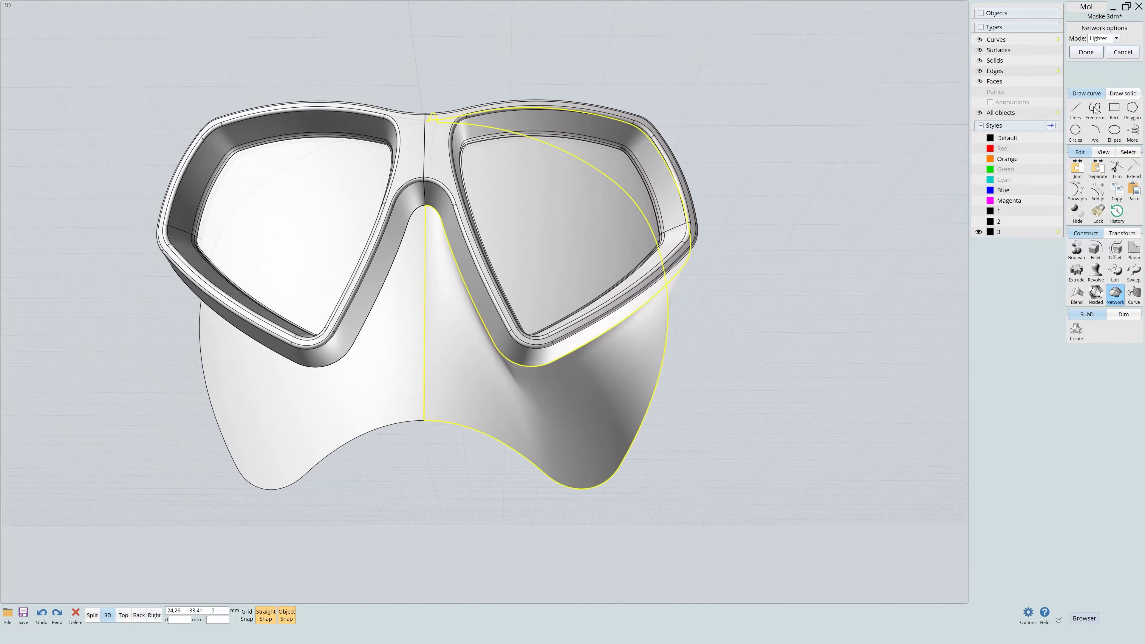
click(1114, 54)
Sweep a surface along the right face curves below the lens frame.
right_drag(427, 223, 411, 137)
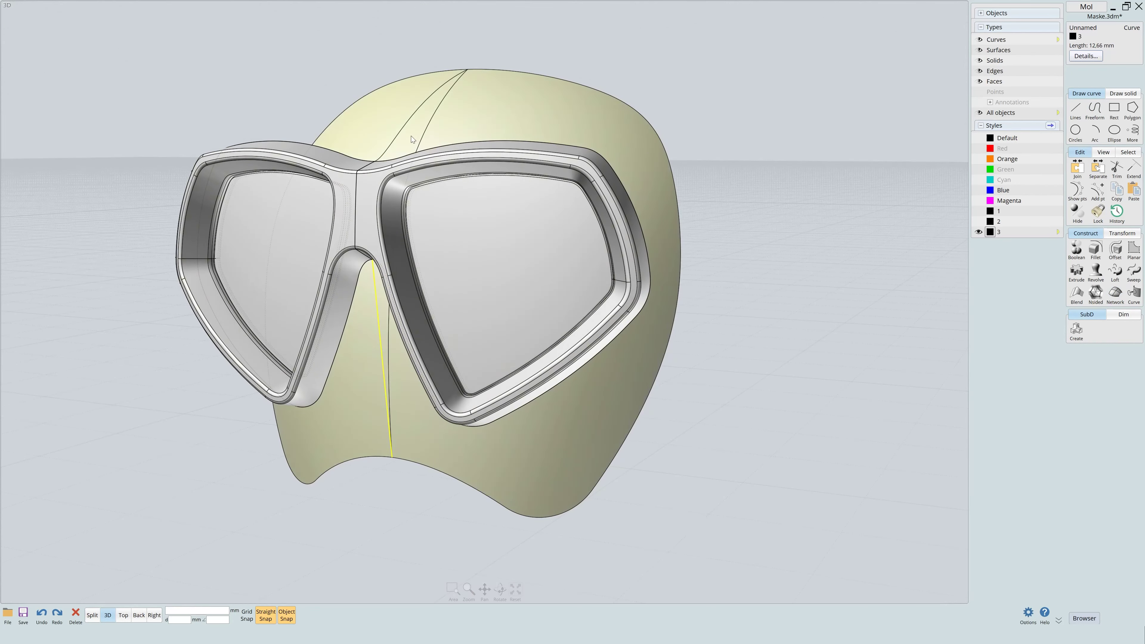
click(1133, 271)
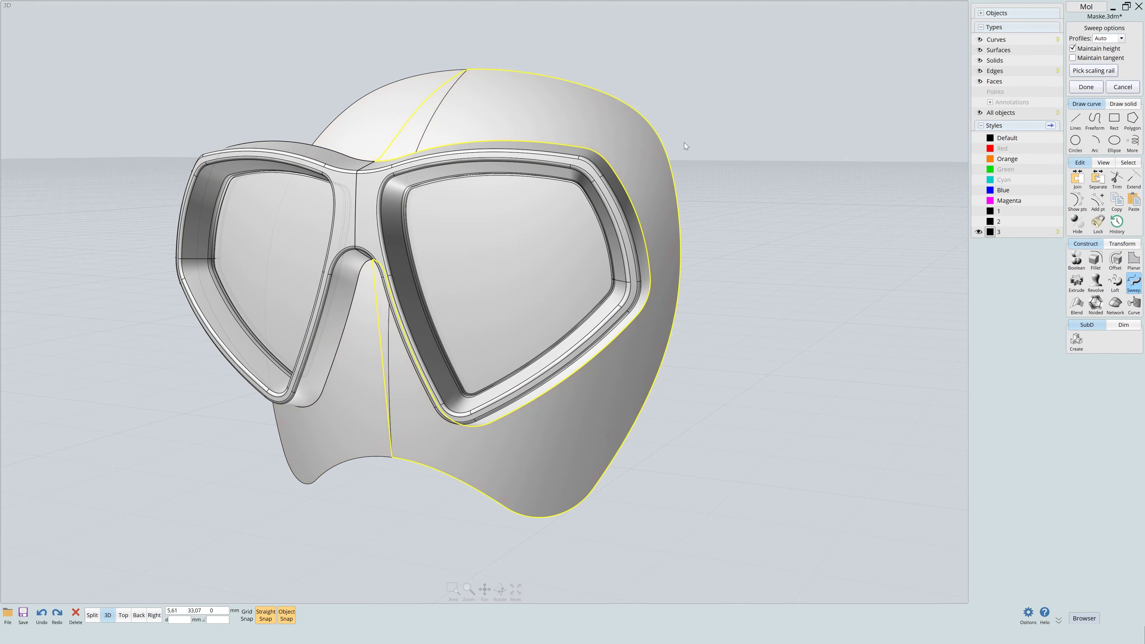
mouse_move(685, 142)
right_down()
mouse_move(722, 135)
mouse_move(731, 371)
mouse_move(367, 134)
right_up()
right_click(738, 355)
Join the lens frame with the left and right face halves.
click(368, 135)
click(356, 80)
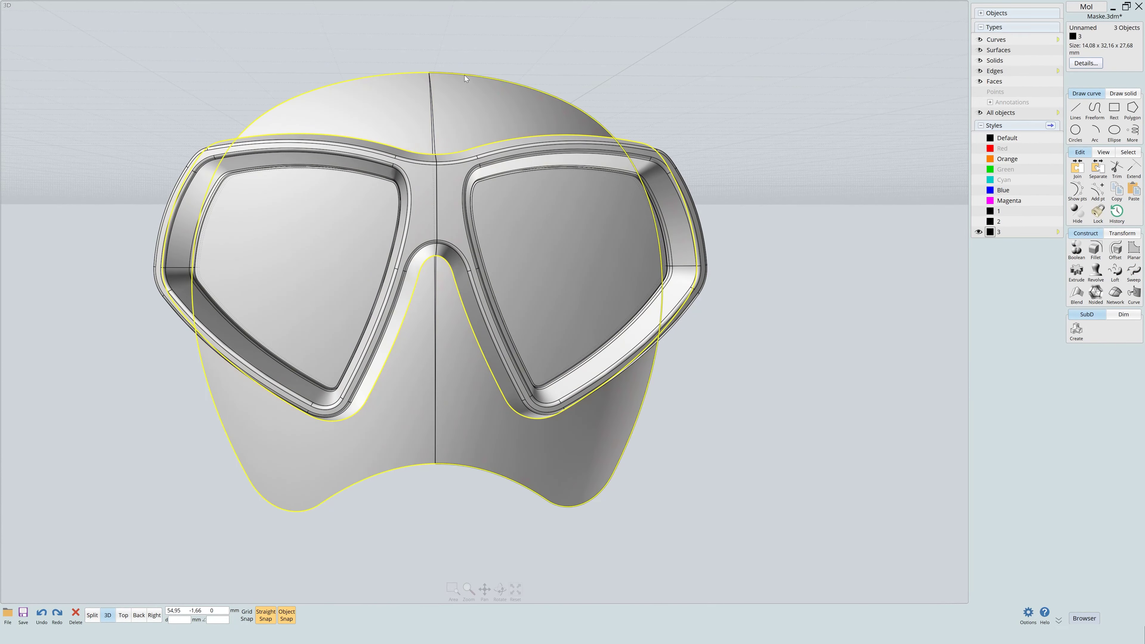
click(464, 76)
click(1077, 166)
Cancel a stray line drawing and select the short curve on the lower face.
right_drag(536, 134, 500, 114)
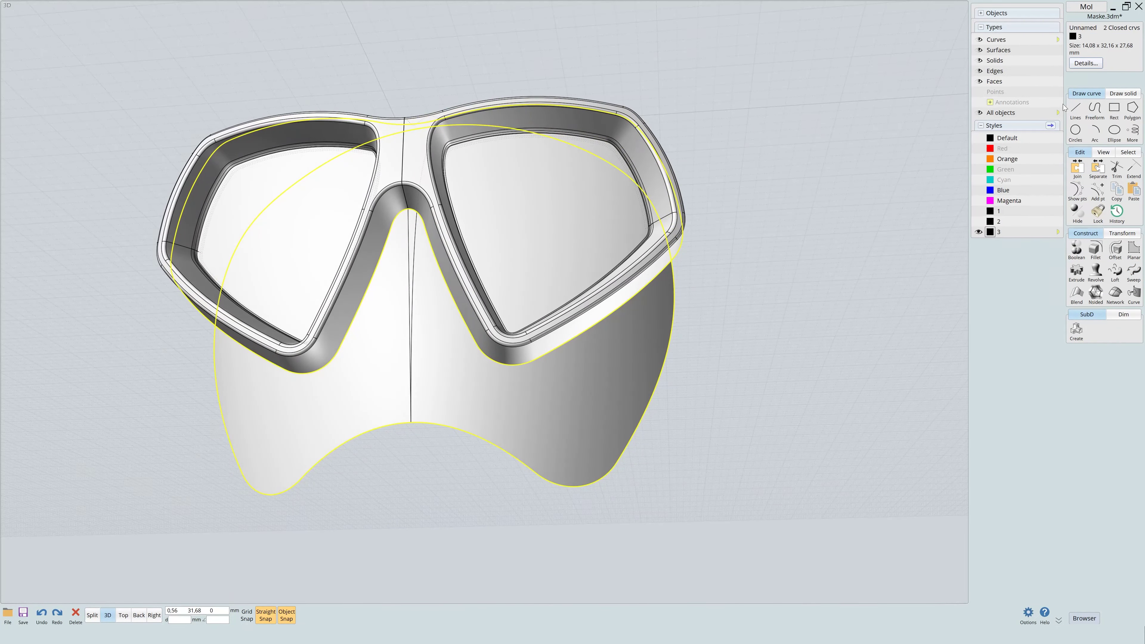
click(1076, 109)
key(Escape)
mouse_move(471, 435)
right_down()
mouse_move(524, 499)
mouse_move(444, 270)
right_up()
click(508, 432)
Build a Network surface from the five selected lower-face edge curves.
click(154, 615)
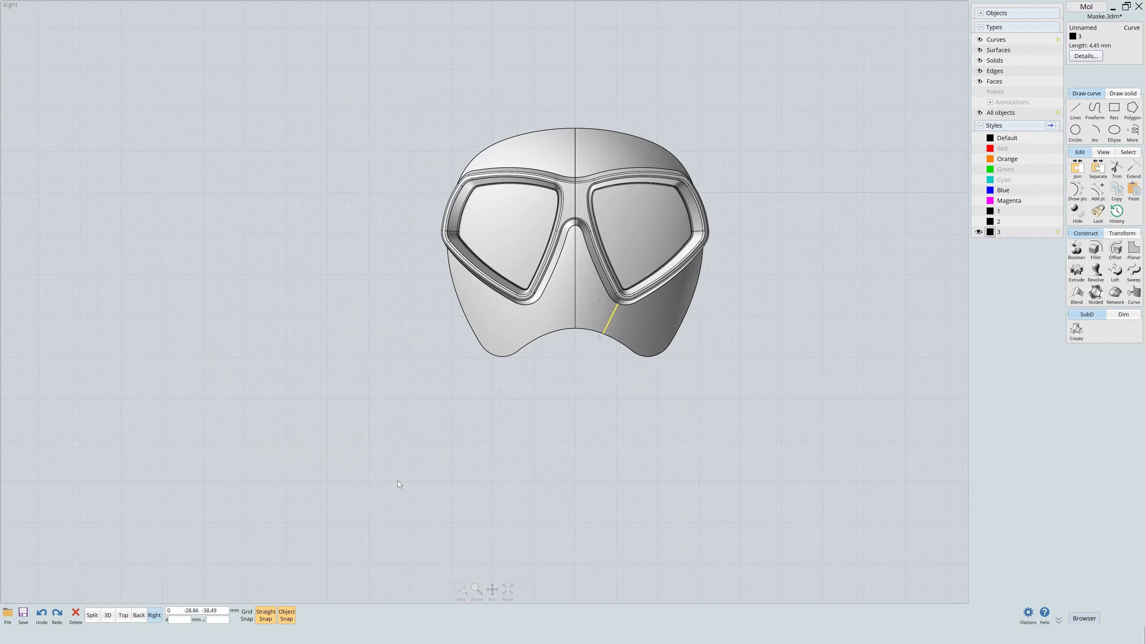
click(1123, 233)
click(428, 316)
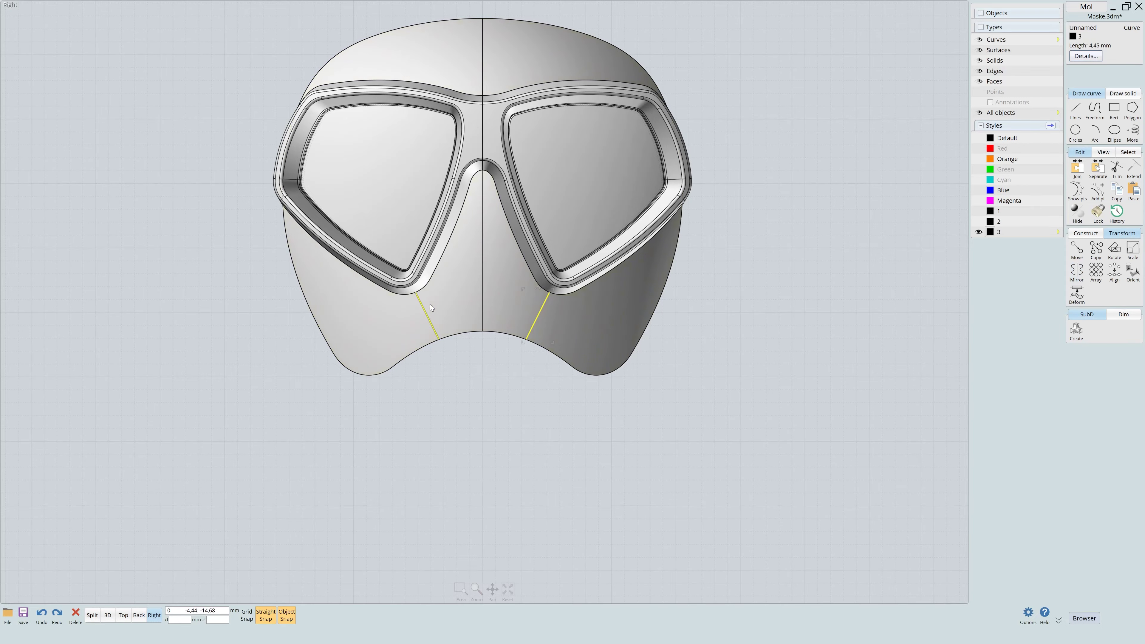
click(462, 335)
click(481, 65)
click(107, 615)
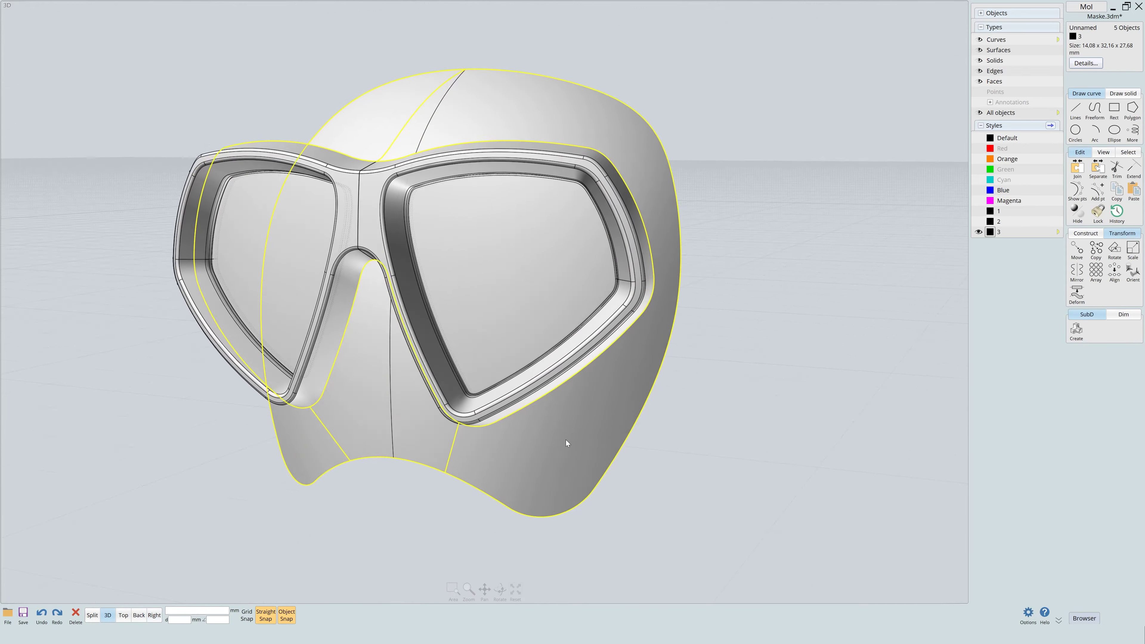
click(1086, 234)
click(1116, 293)
mouse_move(824, 280)
right_down()
mouse_move(871, 269)
mouse_move(825, 273)
mouse_move(804, 321)
right_up()
click(1086, 52)
Show the edge curve's points and lift its middle point upward to reshape the surface.
scroll(548, 436, up, 5)
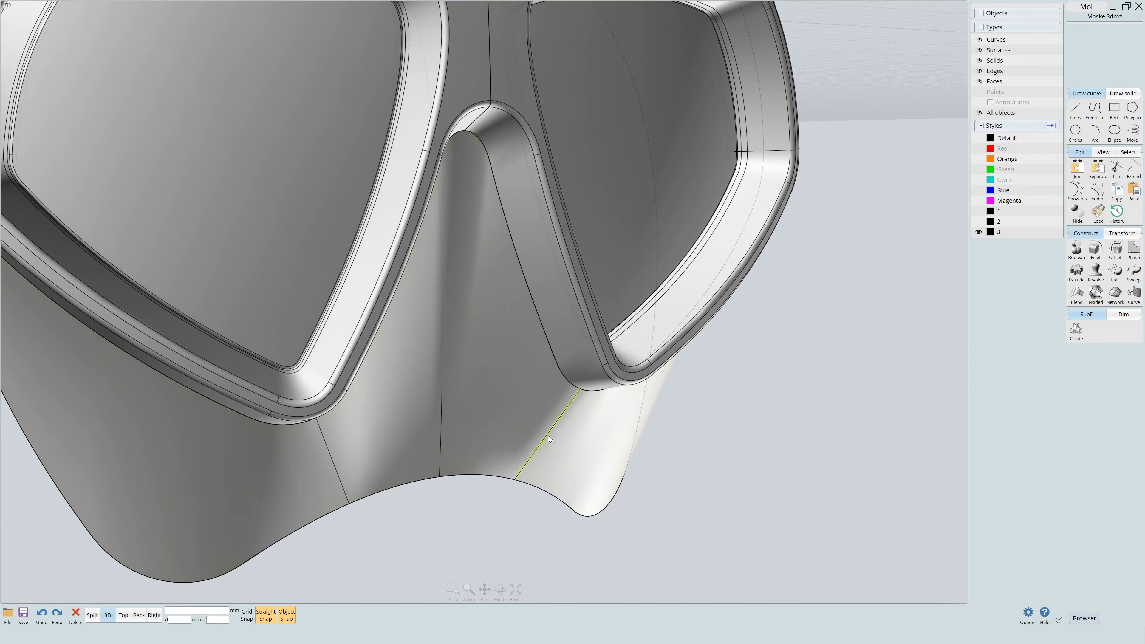
click(546, 436)
click(1076, 198)
drag(532, 440, 534, 378)
right_drag(534, 377, 529, 387)
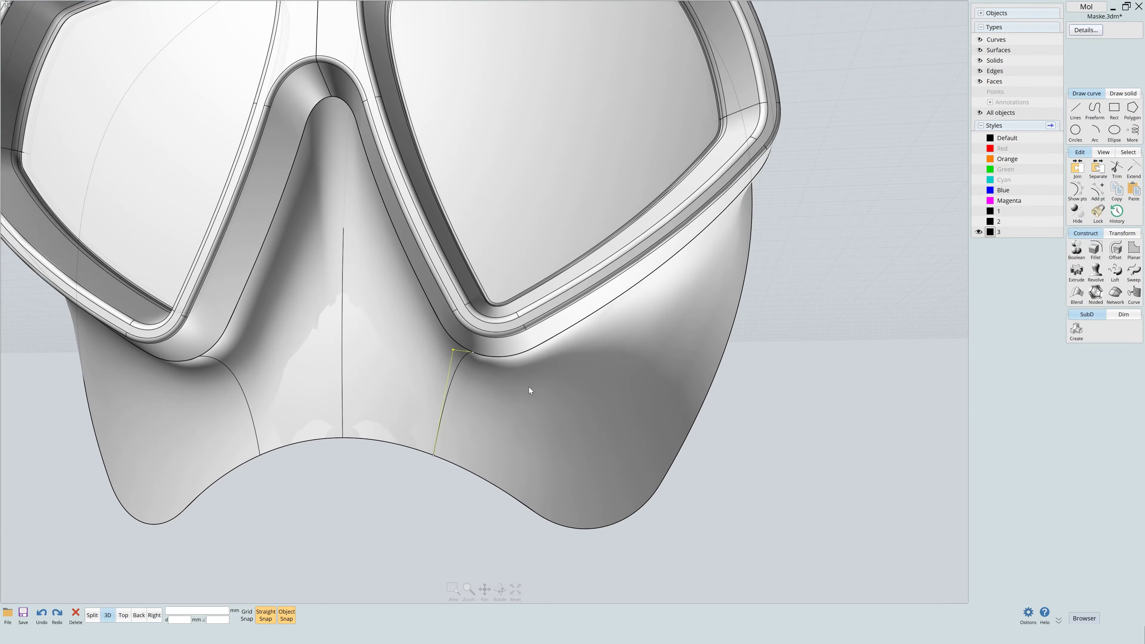
click(155, 615)
scroll(544, 303, up, 2)
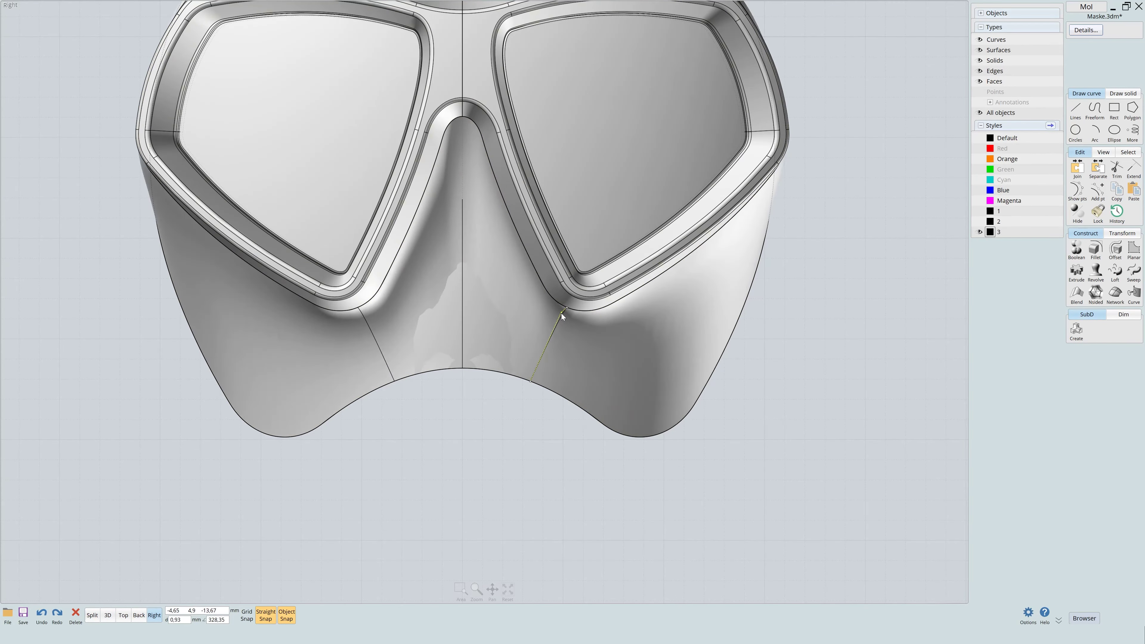
scroll(559, 446, down, 2)
click(107, 615)
mouse_move(293, 522)
right_down()
mouse_move(587, 409)
mouse_move(759, 194)
mouse_move(377, 394)
mouse_move(721, 236)
right_up()
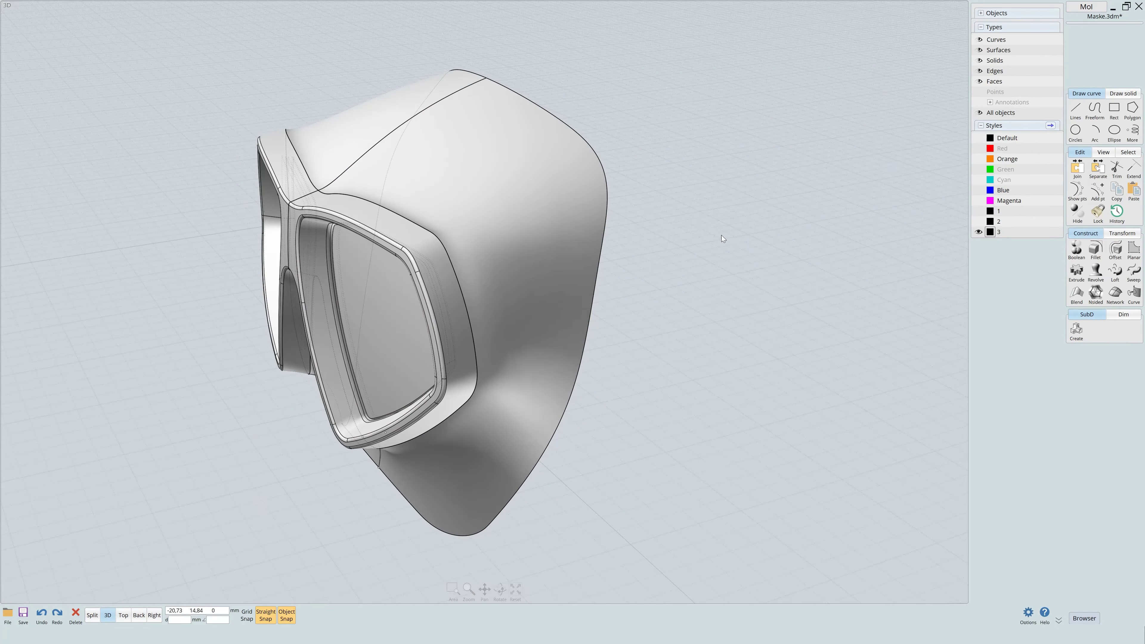
Delete all curves and blend the lens frame edges into the outer shell.
click(1057, 39)
key(Delete)
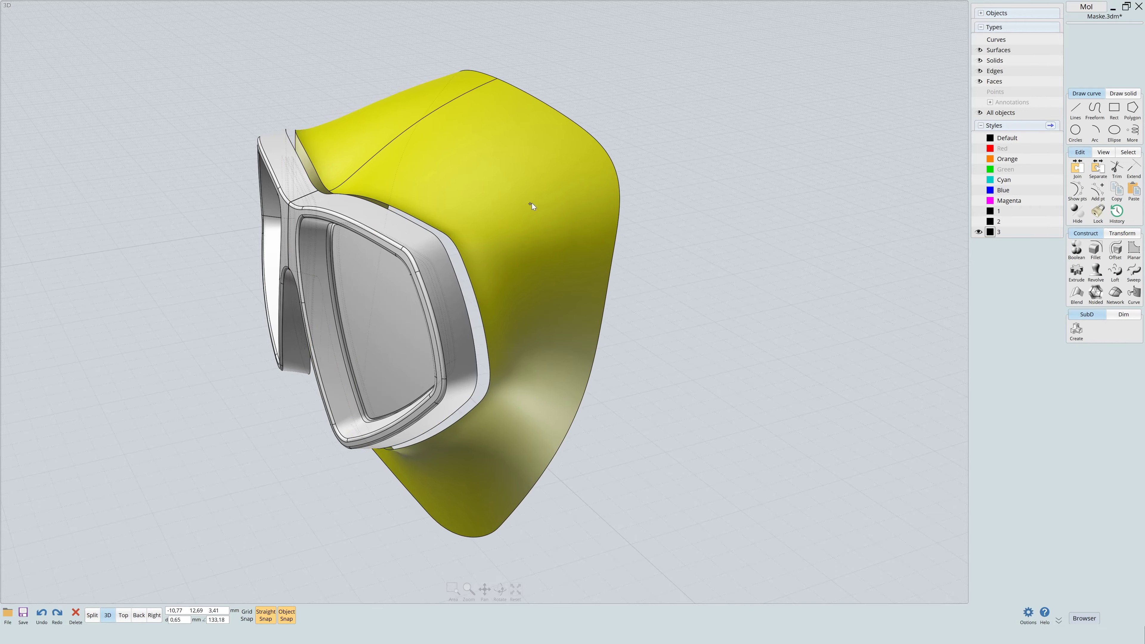
click(486, 228)
shift+click(449, 244)
click(464, 231)
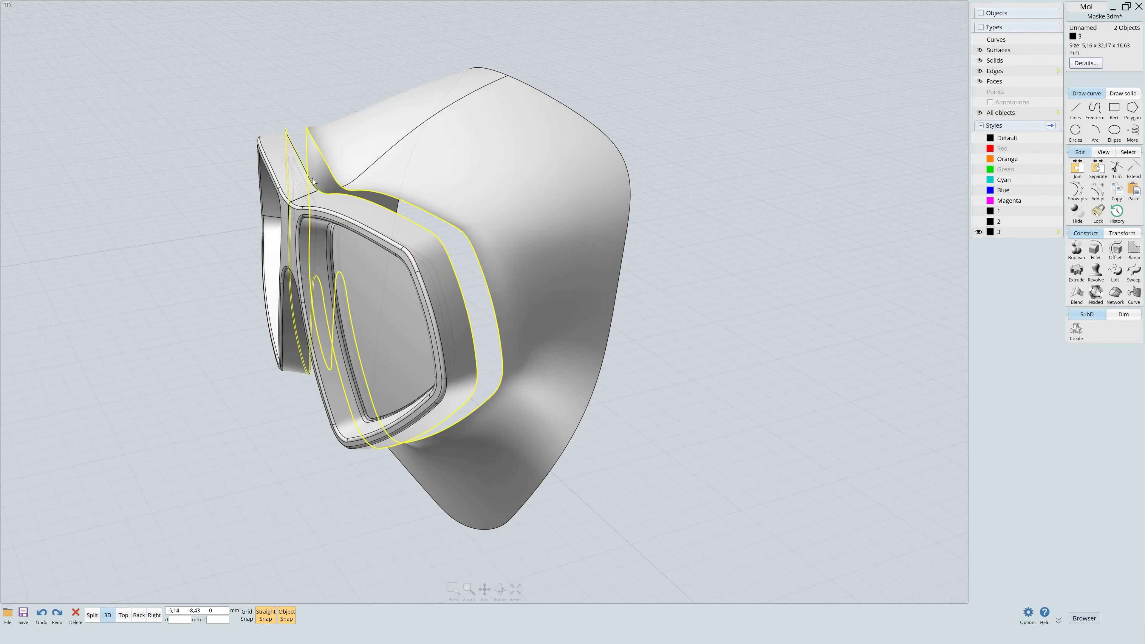
click(1077, 295)
mouse_move(821, 265)
right_down()
mouse_move(881, 237)
mouse_move(744, 178)
mouse_move(832, 187)
mouse_move(845, 177)
mouse_move(758, 178)
right_up()
right_click(877, 235)
click(874, 234)
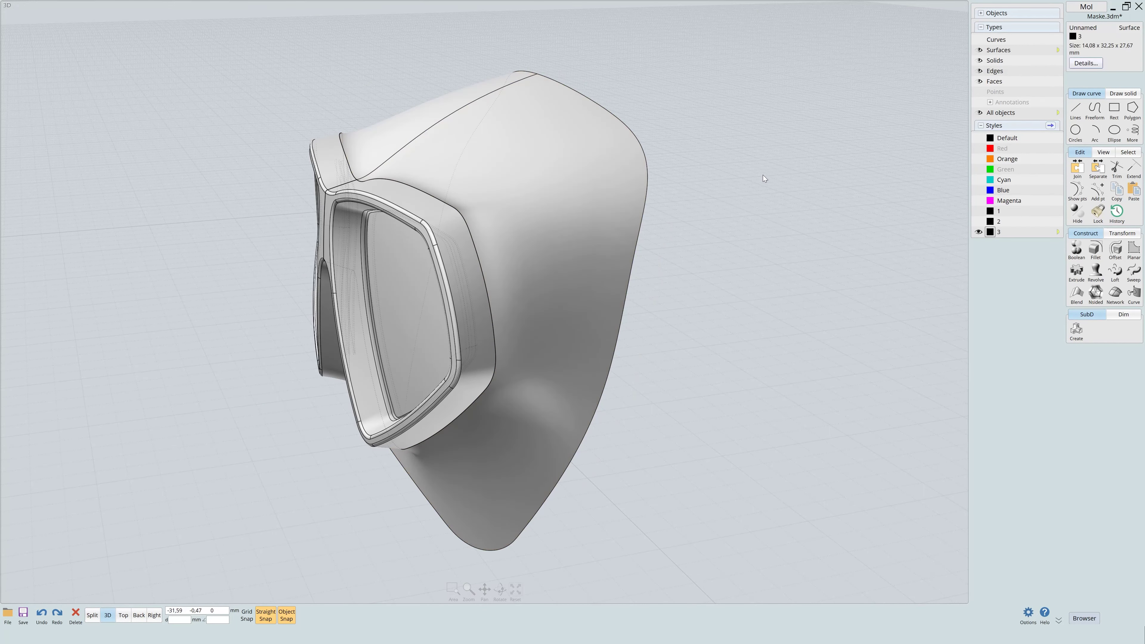
Show then hide the Cyan guide curves and nudge the skirt surface slightly sideways.
click(978, 180)
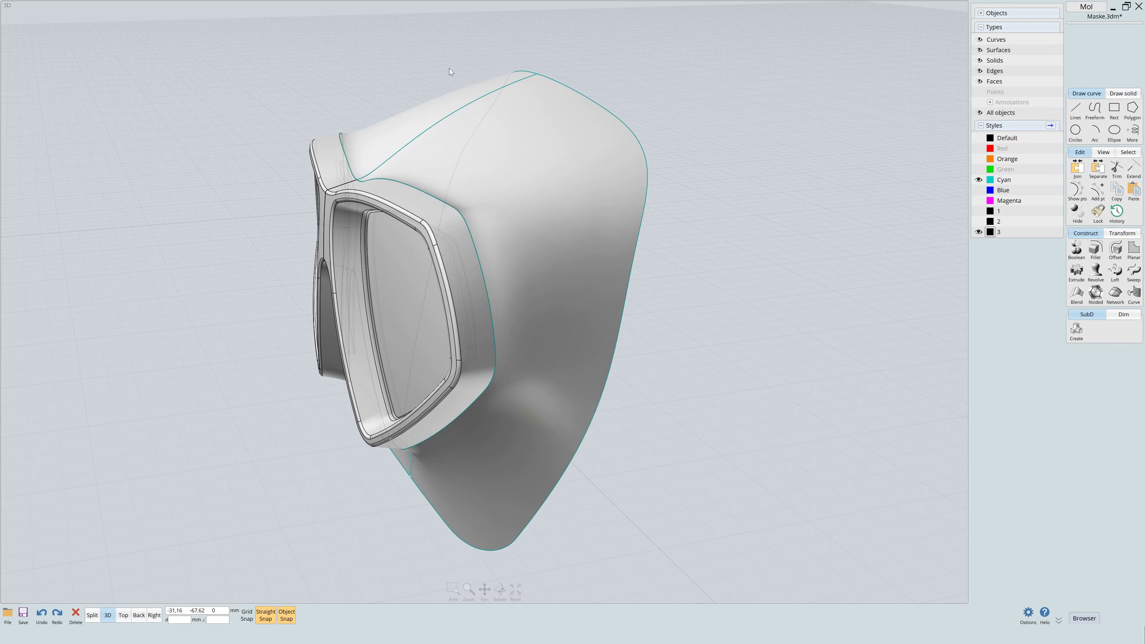
key(Escape)
click(139, 615)
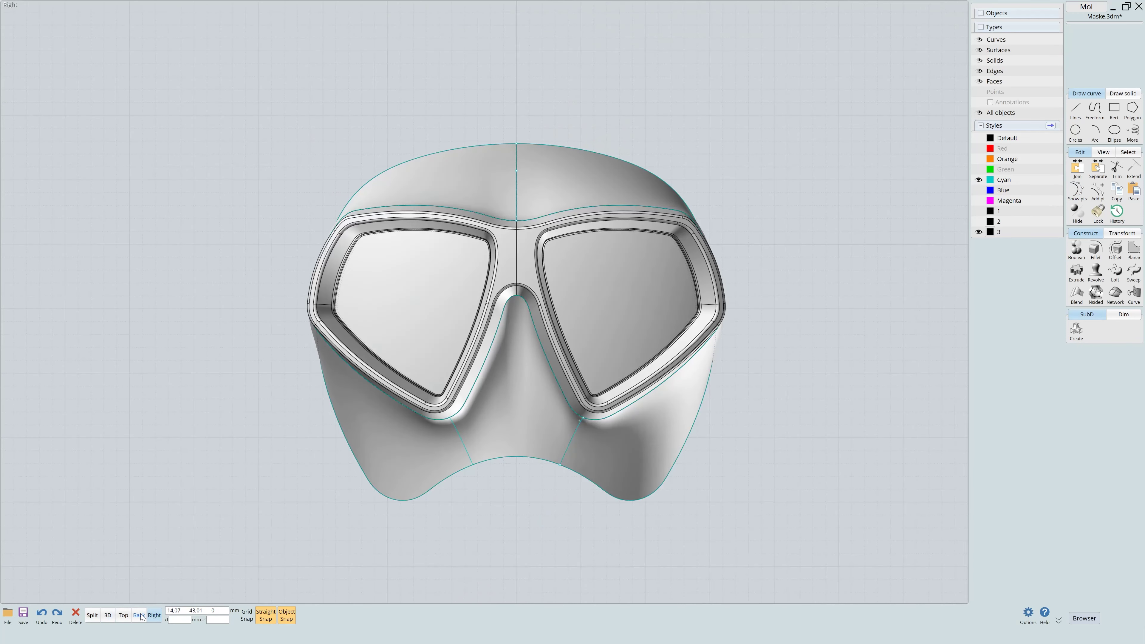
click(541, 99)
key(Delete)
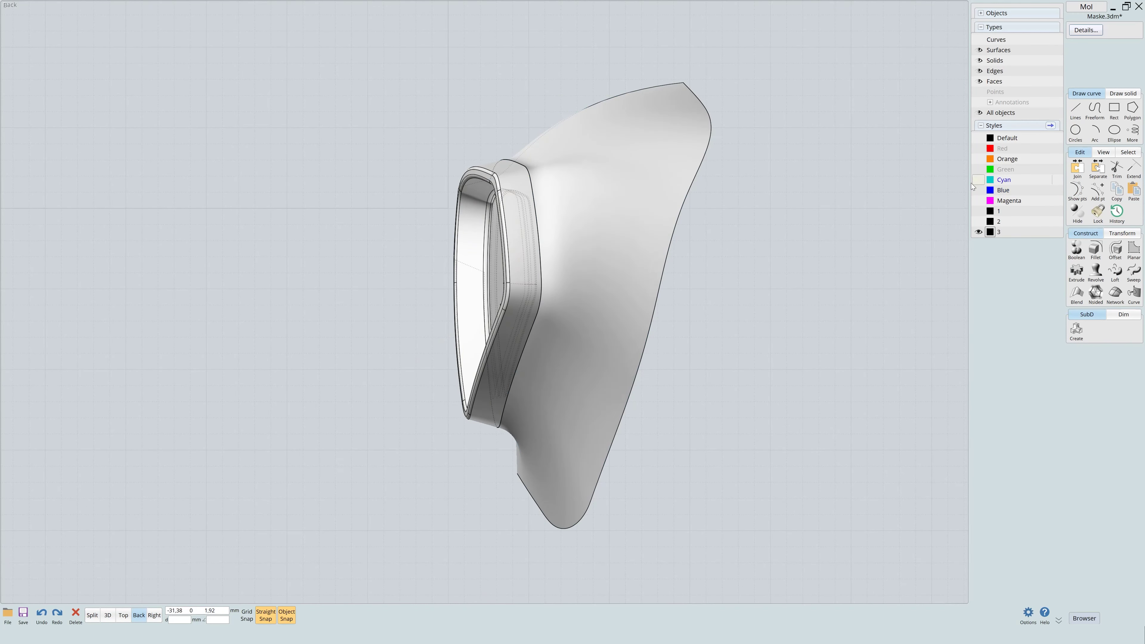
click(585, 222)
drag(585, 221, 599, 221)
key(Escape)
In the 3D perspective view, select the skirt surface and hide it with Ctrl+H.
click(107, 615)
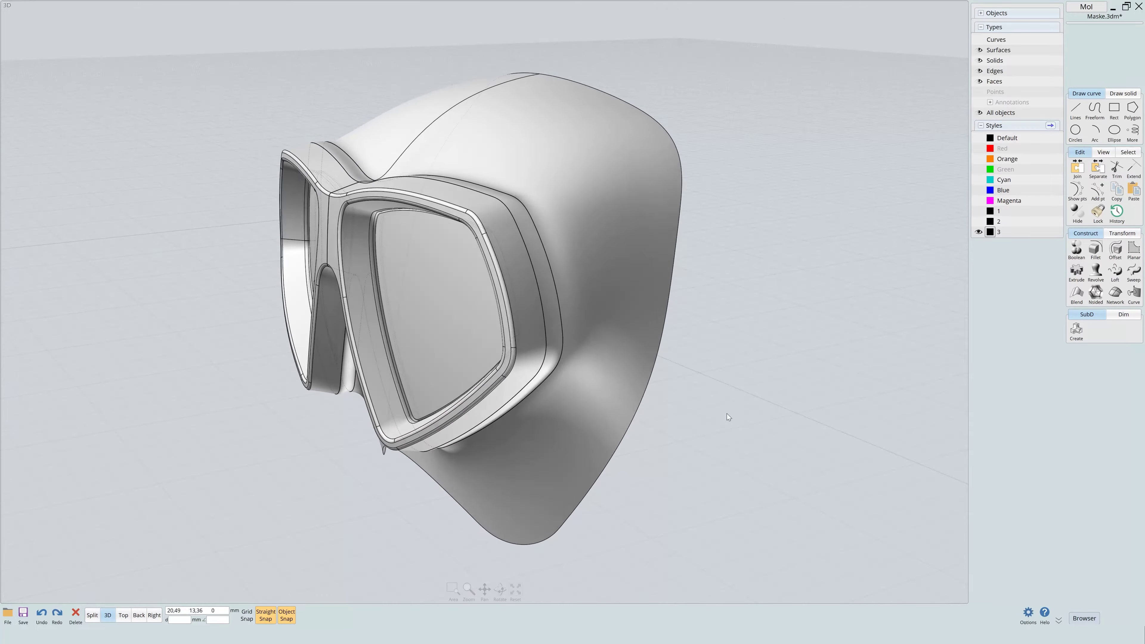
mouse_move(734, 415)
right_down()
mouse_move(723, 198)
mouse_move(765, 208)
right_up()
click(981, 71)
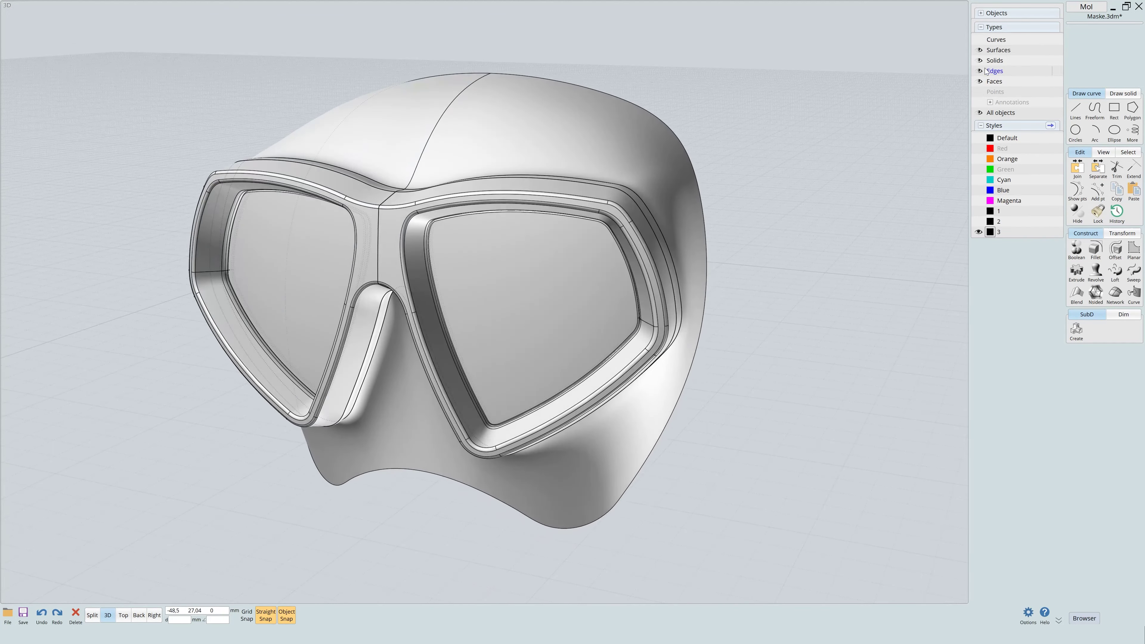
mouse_move(881, 138)
right_down()
mouse_move(821, 194)
mouse_move(890, 162)
mouse_move(780, 173)
mouse_move(792, 179)
right_up()
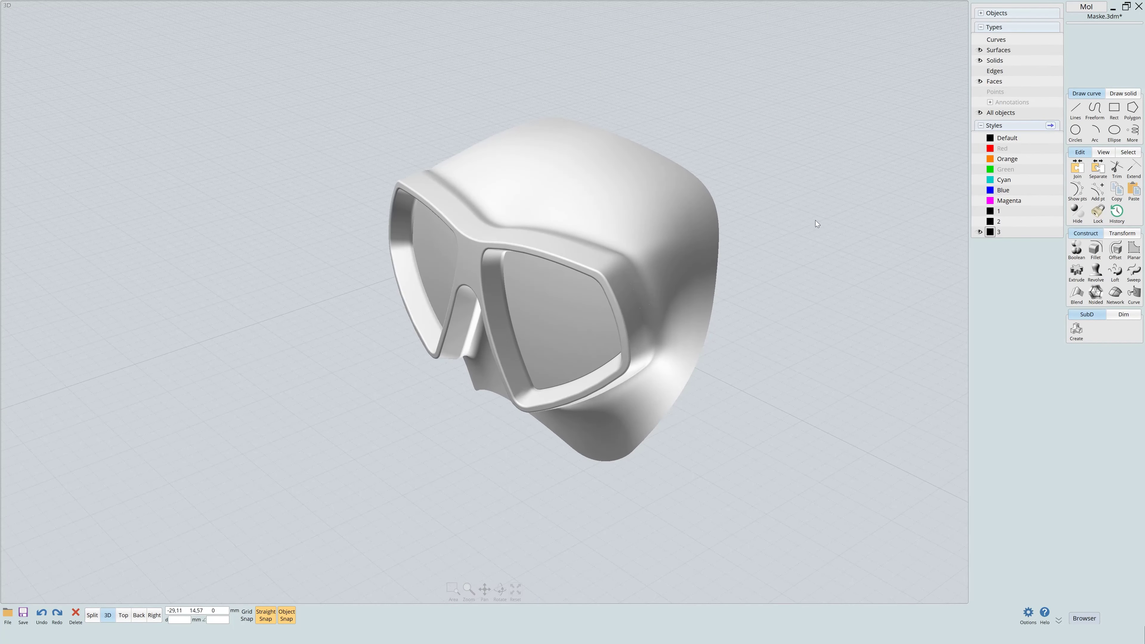
key(ctrl+shift+h)
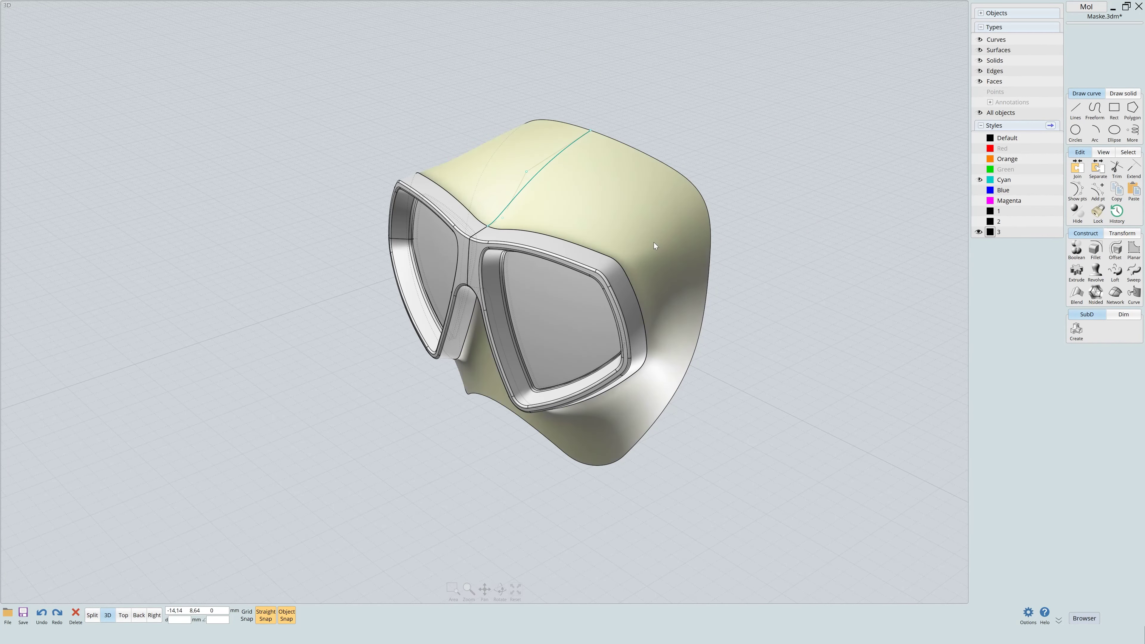
click(654, 247)
mouse_move(654, 246)
right_down()
mouse_move(645, 255)
mouse_move(806, 254)
right_up()
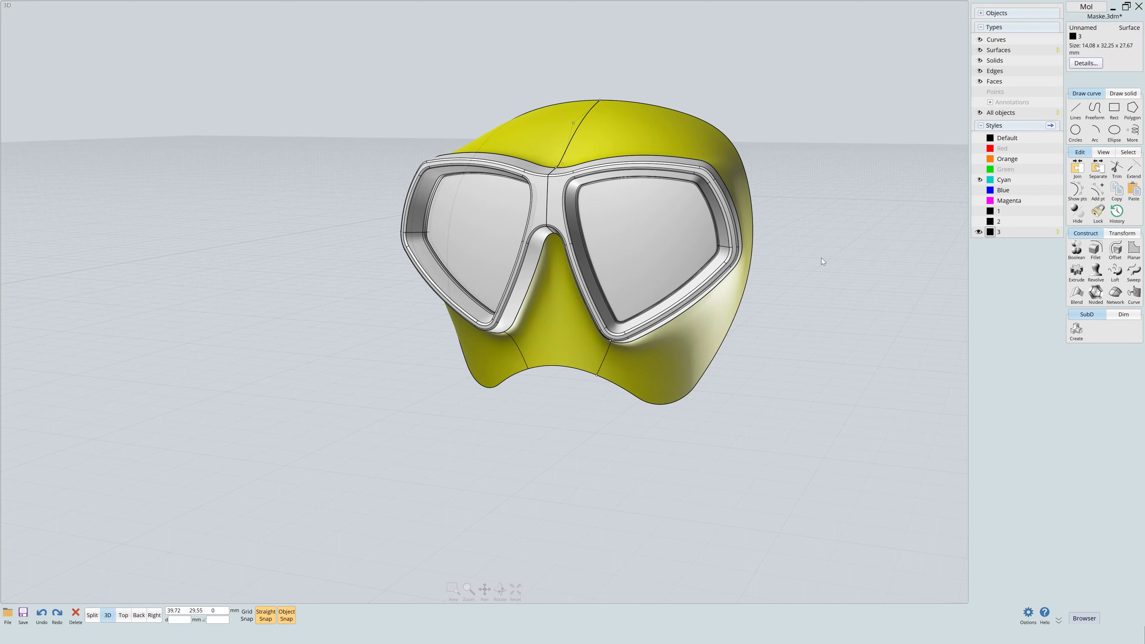
key(ctrl+h)
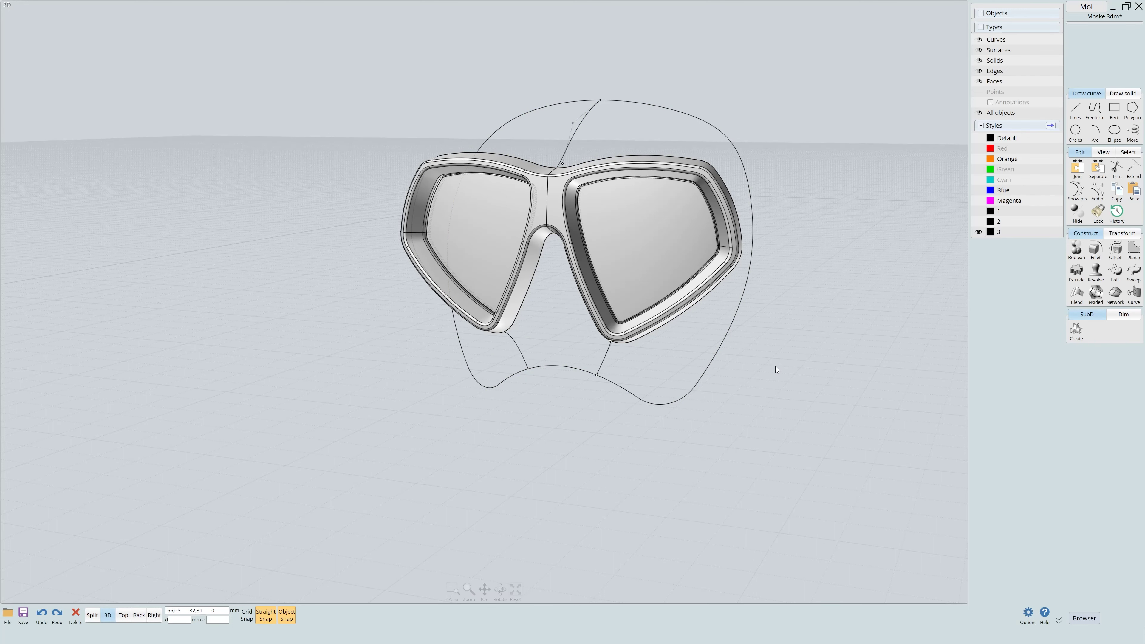
Narrow the skirt outline curve horizontally to 0.88 with Scale 1D in Right view.
right_drag(776, 366, 638, 320)
click(637, 320)
click(153, 615)
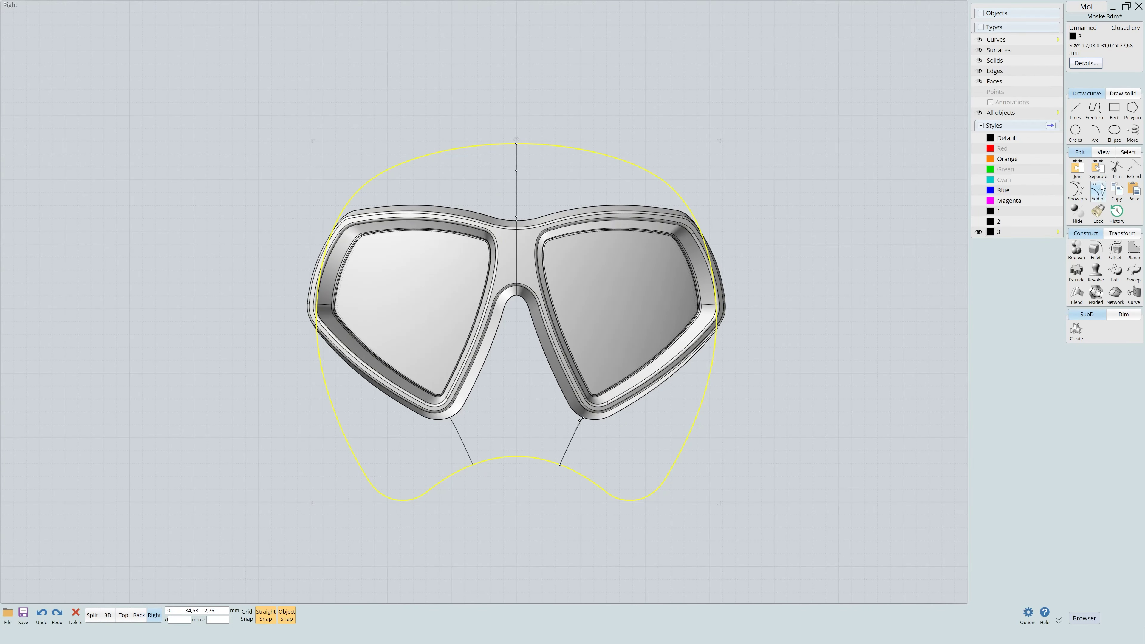
click(1122, 233)
click(1133, 275)
click(1119, 250)
click(517, 143)
click(738, 143)
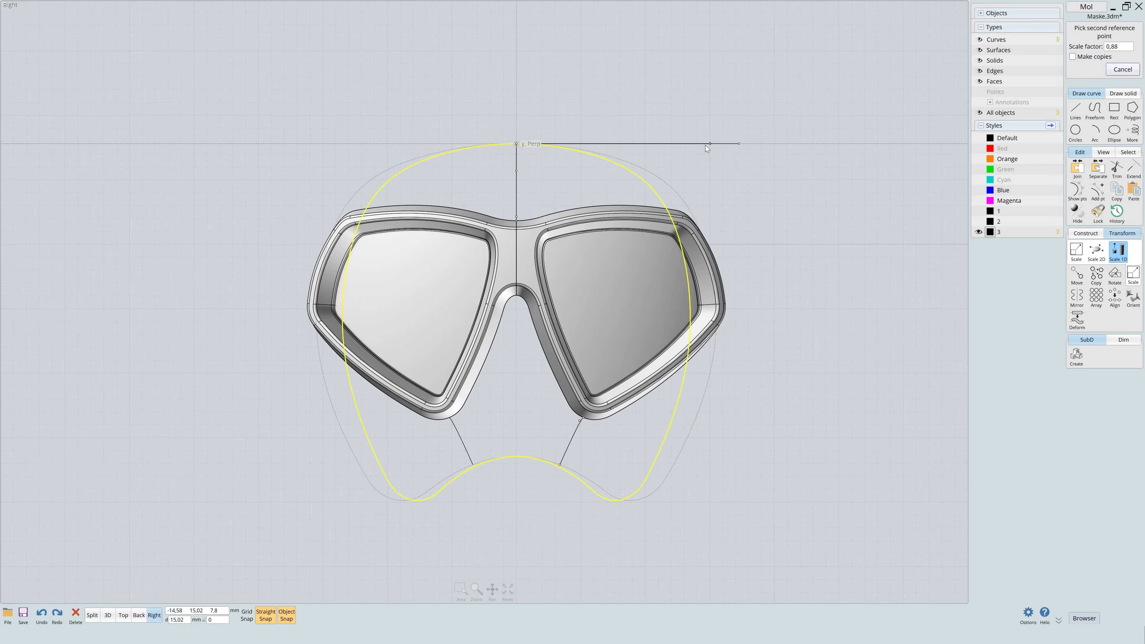
click(694, 146)
key(Escape)
click(108, 616)
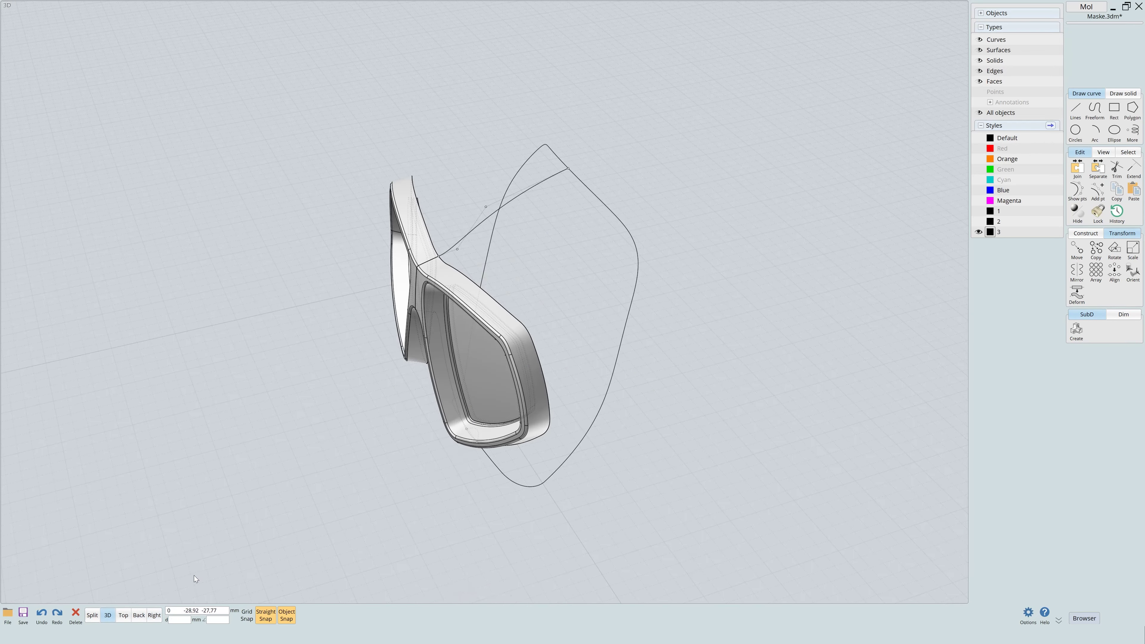
Draw a connecting curve from the lens frame down to the outline and insert a point on it.
right_drag(406, 365, 531, 365)
scroll(631, 326, up, 5)
scroll(661, 291, up, 2)
scroll(661, 291, down, 5)
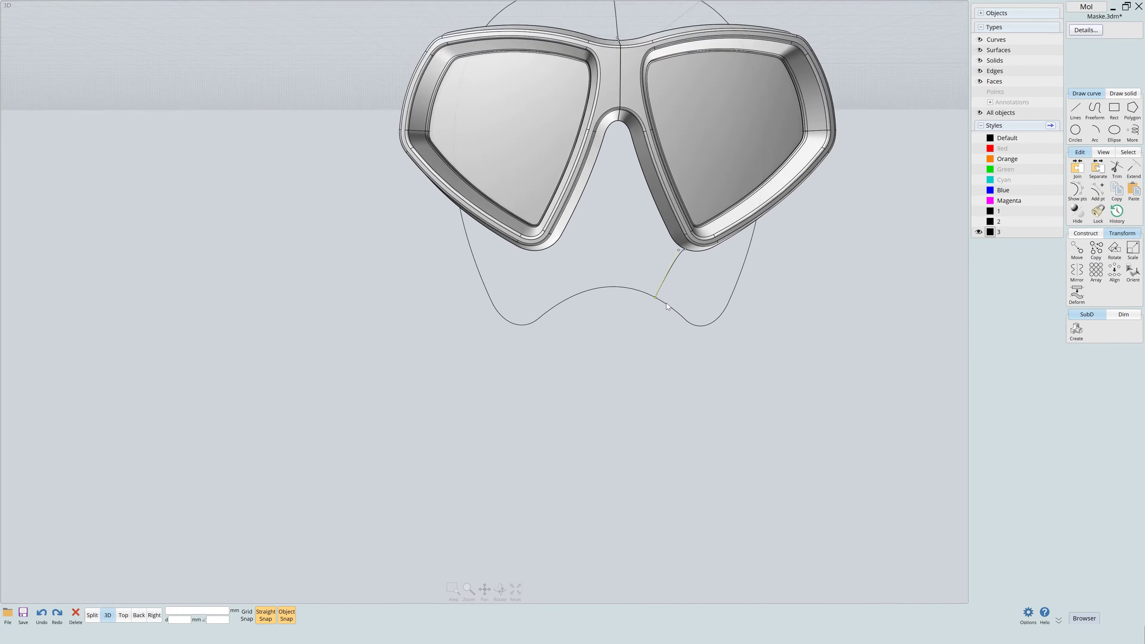
right_drag(666, 303, 504, 370)
click(510, 375)
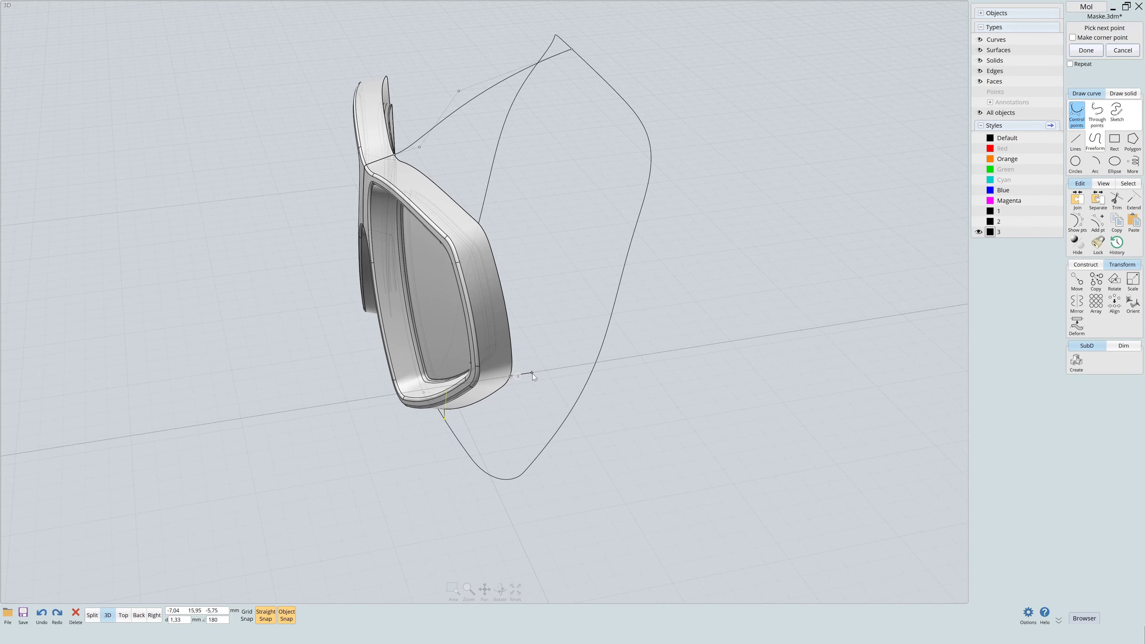
mouse_move(600, 347)
right_down()
mouse_move(666, 382)
mouse_move(858, 279)
right_up()
scroll(731, 352, up, 3)
click(703, 332)
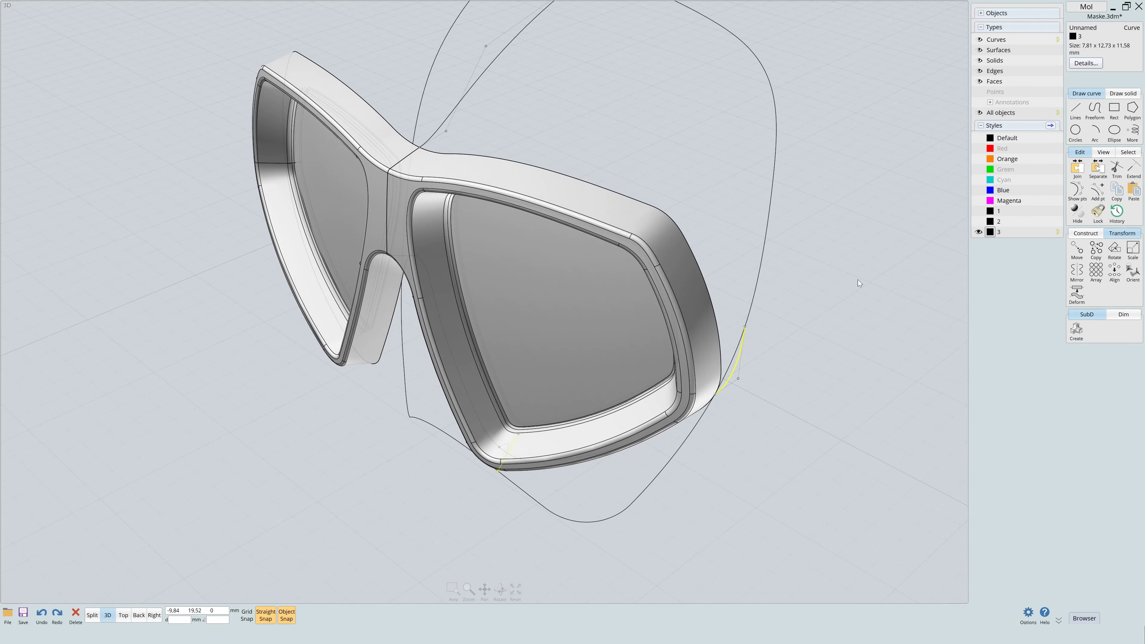
click(1091, 200)
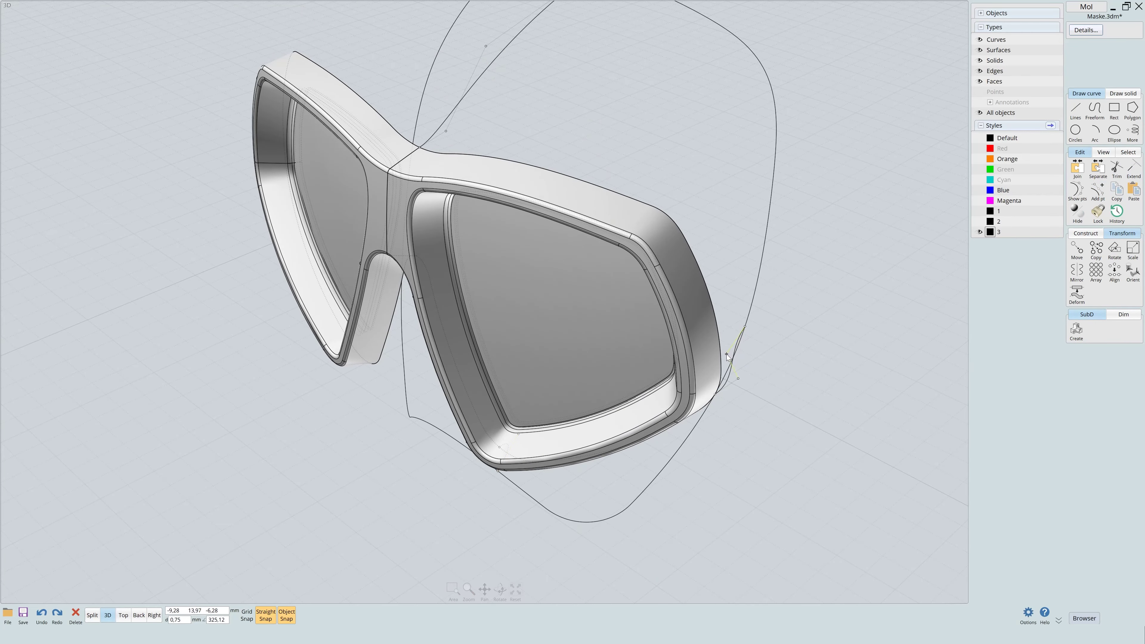
scroll(730, 348, down, 3)
right_drag(723, 336, 742, 322)
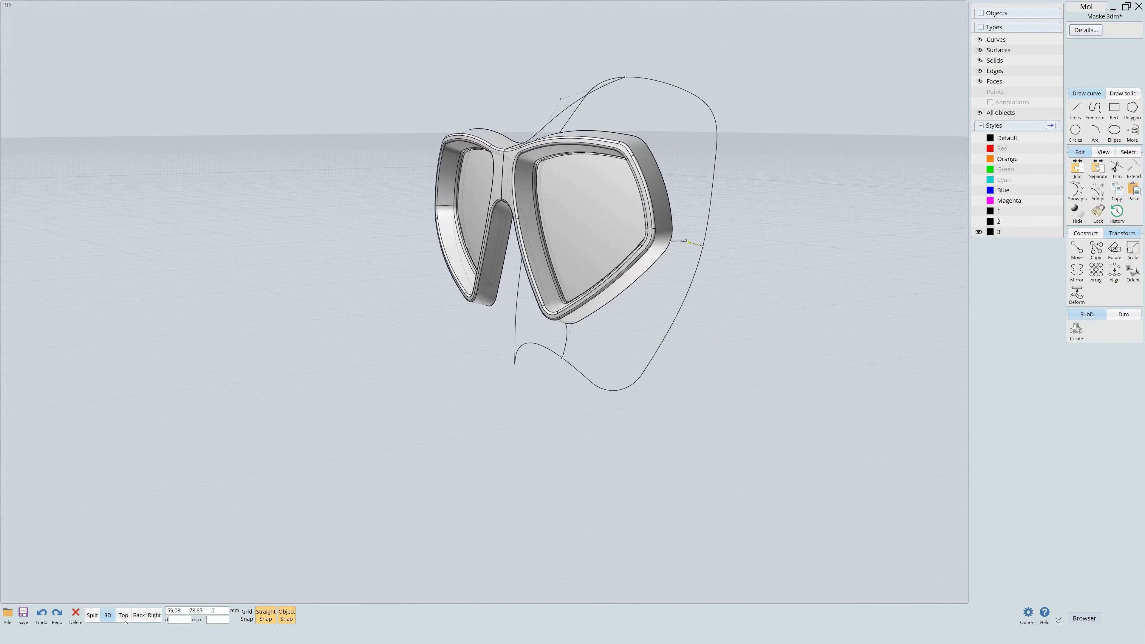
Select both connecting curves together with all the outline curves.
click(154, 615)
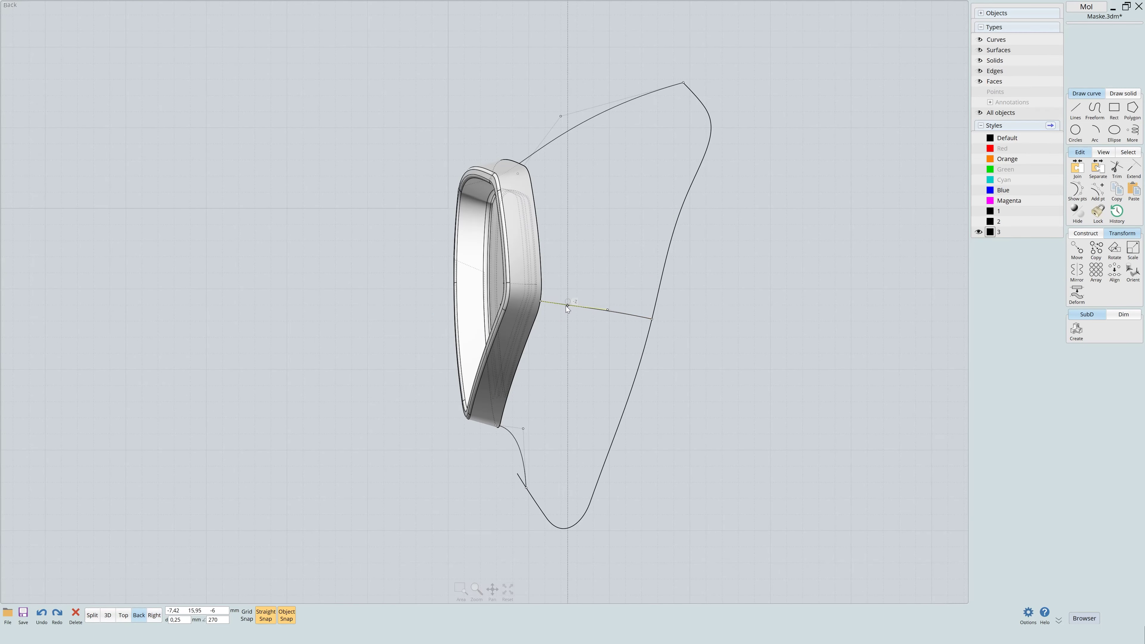
right_drag(574, 336, 580, 337)
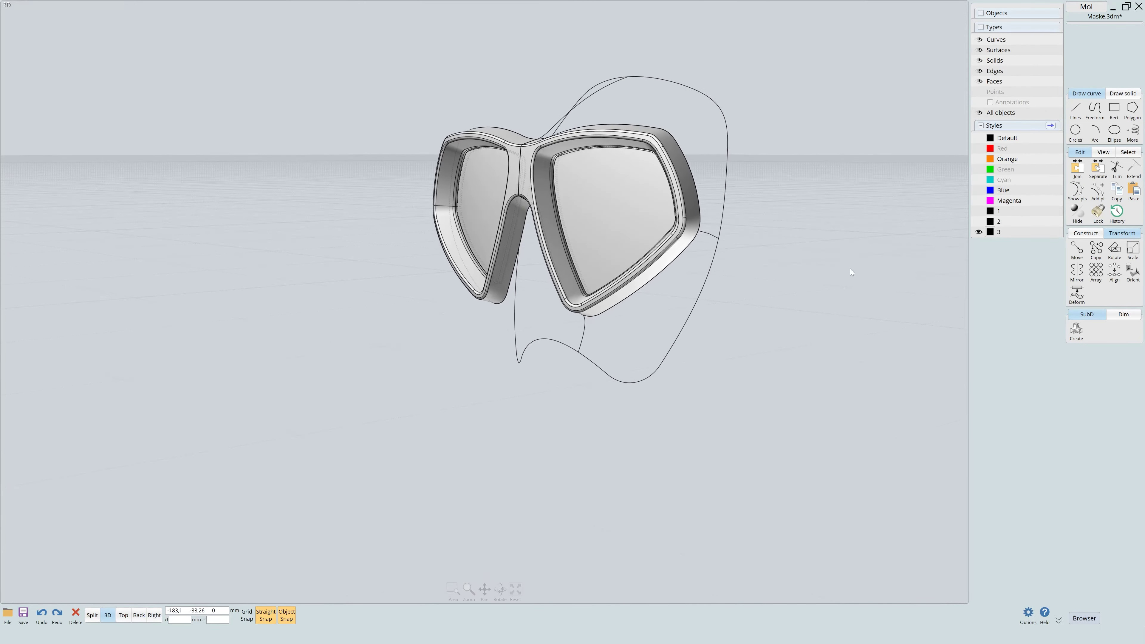
click(580, 338)
right_drag(510, 380, 746, 210)
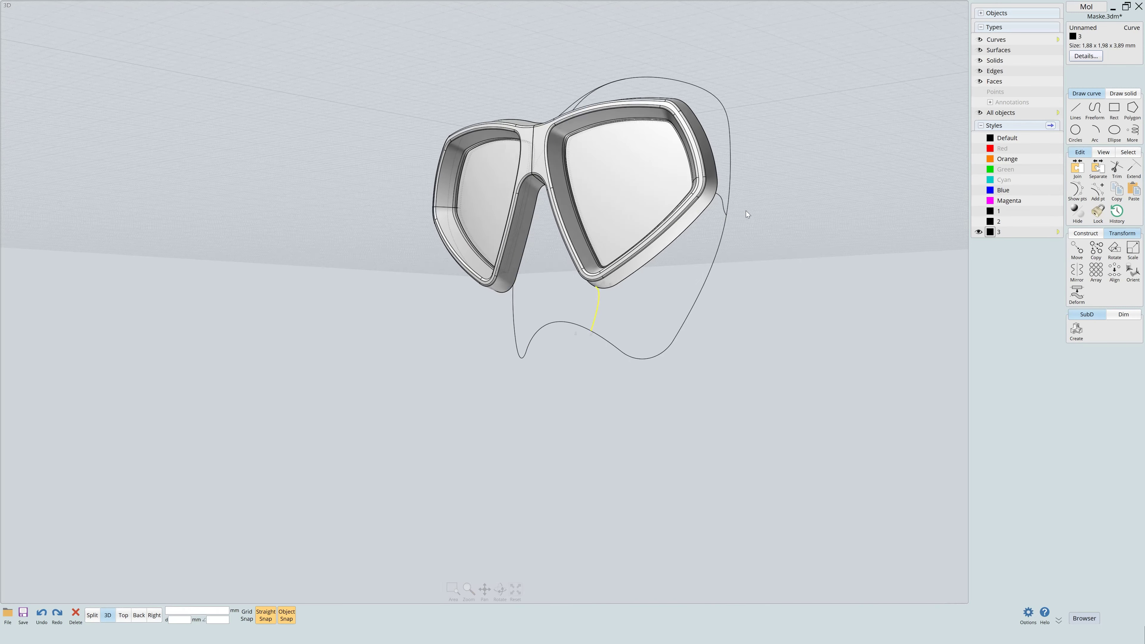
click(661, 240)
click(154, 615)
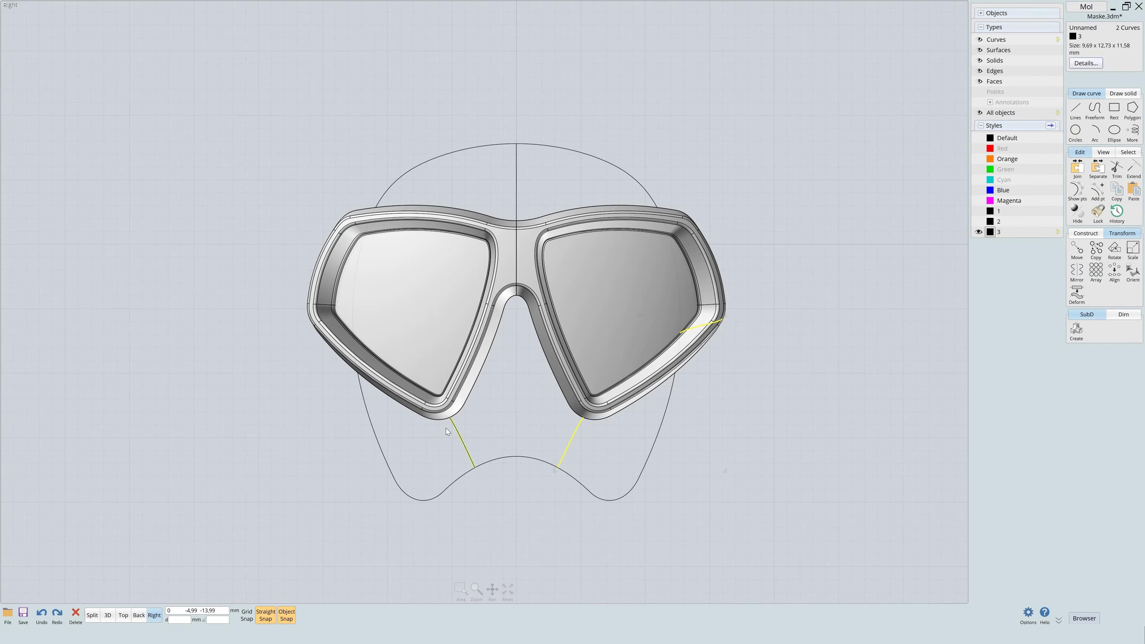
click(474, 449)
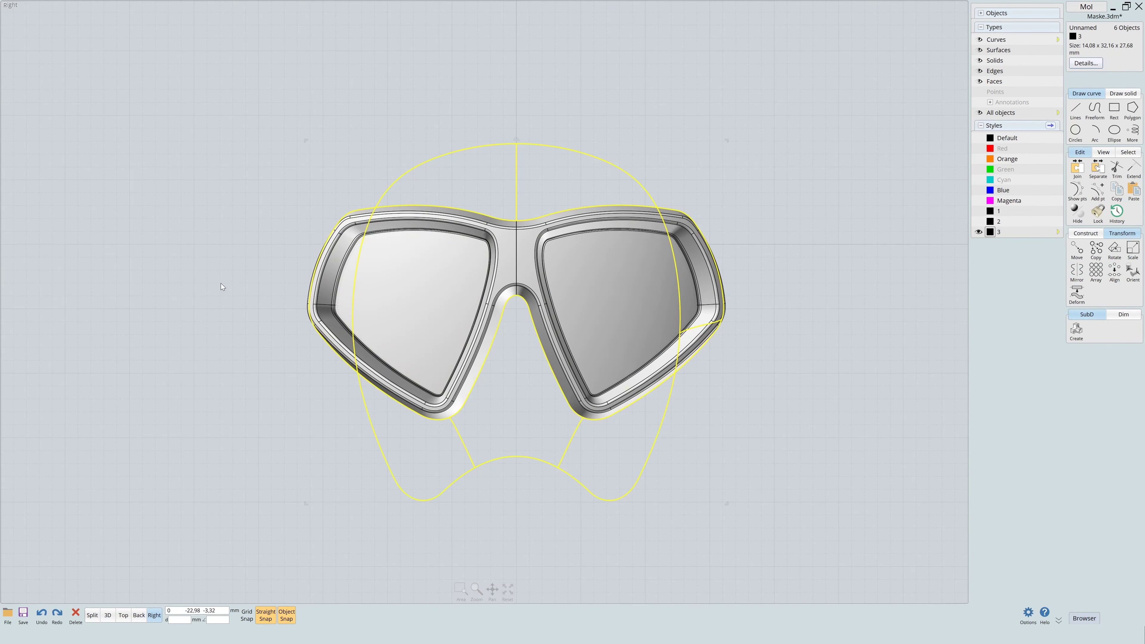
drag(229, 262, 259, 316)
Build the face skirt as a Network surface from the curves in the 3D view.
click(107, 615)
mouse_move(400, 440)
right_down()
mouse_move(458, 255)
mouse_move(429, 354)
right_up()
click(1086, 233)
click(1115, 296)
mouse_move(893, 298)
right_down()
mouse_move(728, 302)
mouse_move(689, 396)
mouse_move(591, 276)
right_up()
key(Return)
Blend the new skirt surface into the lens frame's rim edges.
click(584, 279)
click(544, 298)
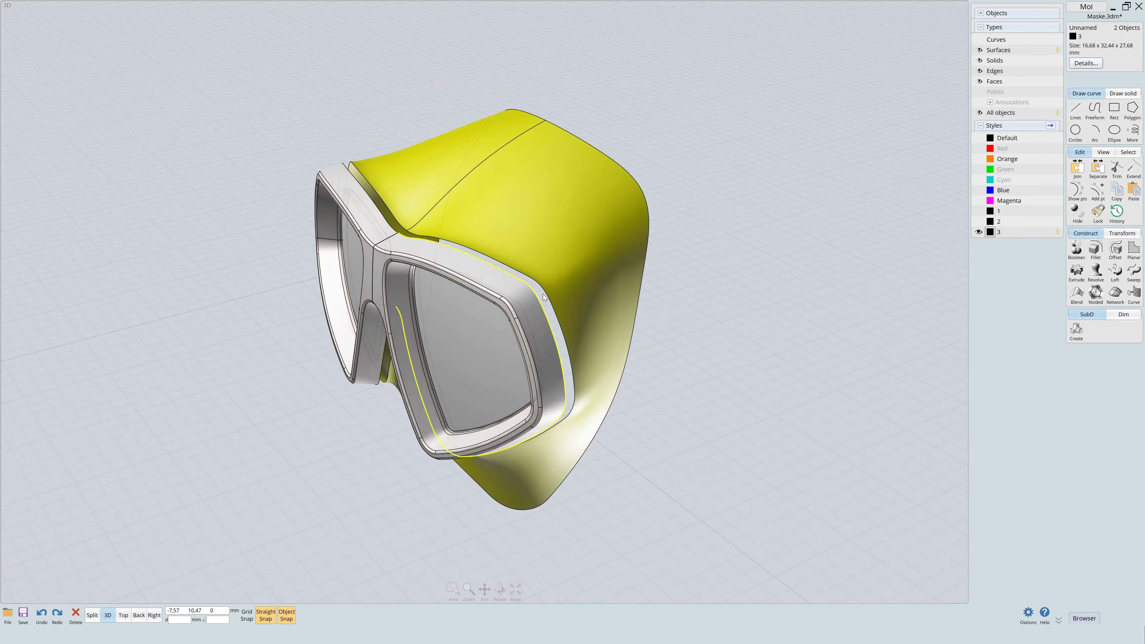
click(379, 343)
click(1077, 296)
mouse_move(791, 321)
right_down()
mouse_move(787, 291)
mouse_move(562, 238)
right_up()
right_click(784, 287)
click(562, 239)
mouse_move(629, 273)
right_down()
mouse_move(612, 257)
mouse_move(639, 265)
mouse_move(627, 273)
right_up()
click(640, 265)
Select the skirt's closed back edge and draw a short control-point profile curve on it.
scroll(500, 104, up, 3)
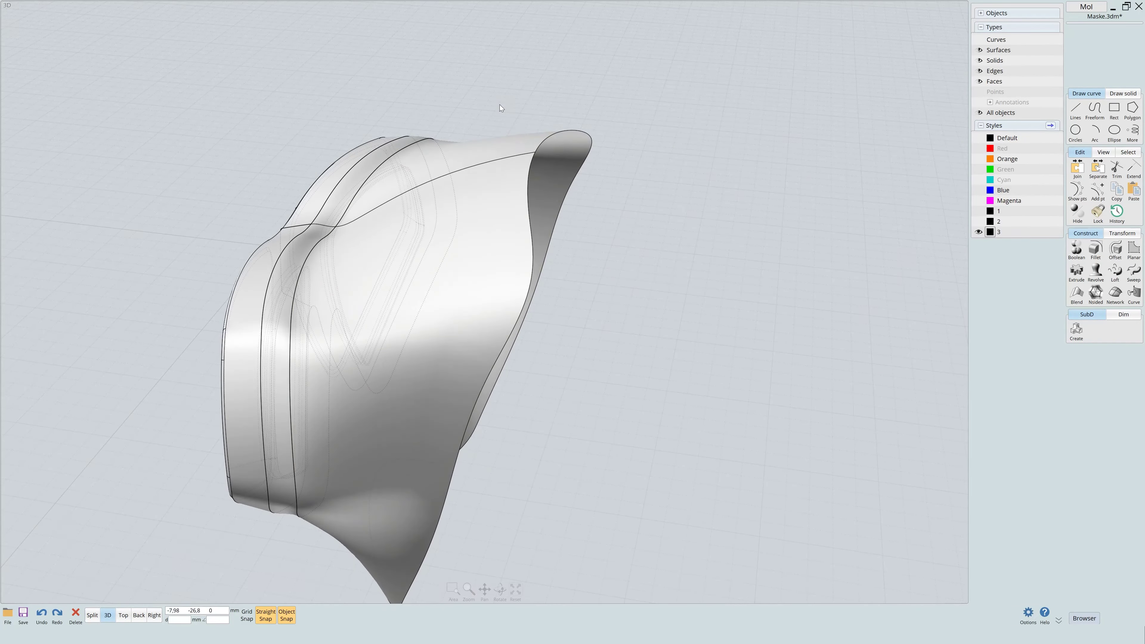
mouse_move(499, 105)
right_down()
mouse_move(685, 160)
mouse_move(498, 164)
mouse_move(637, 182)
right_up()
click(637, 183)
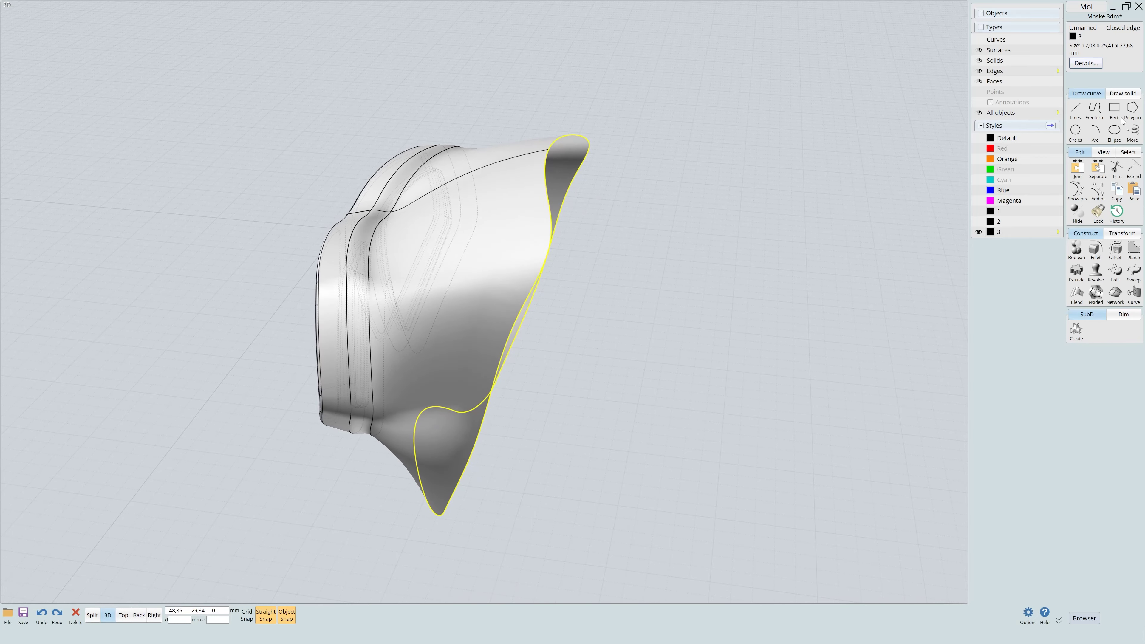
click(1095, 109)
scroll(548, 163, up, 3)
click(540, 164)
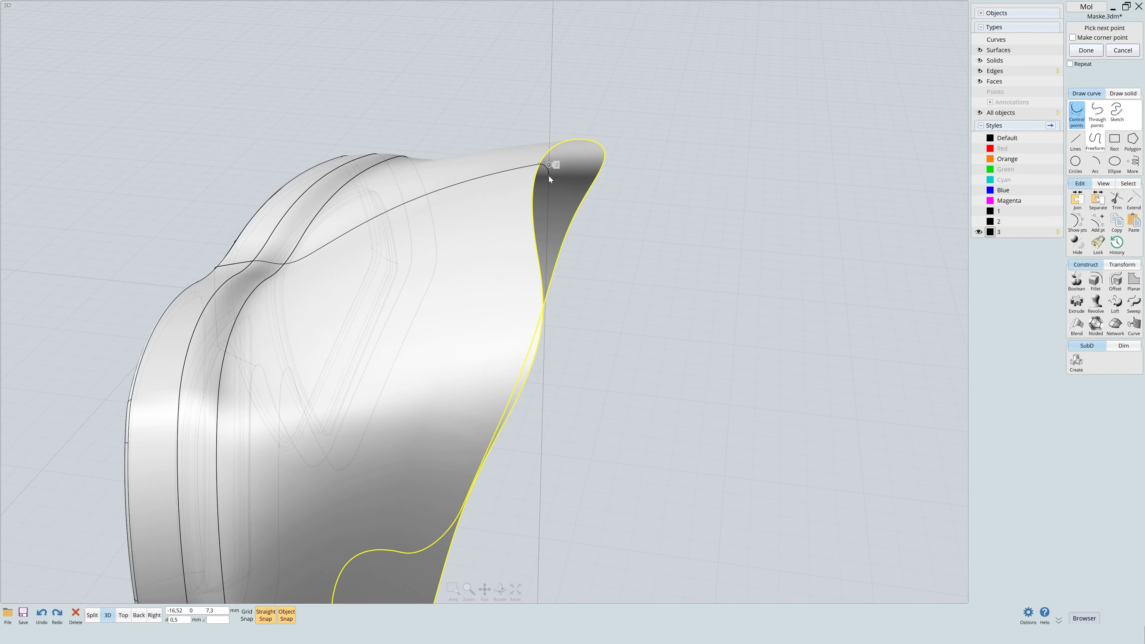
click(549, 175)
right_click(548, 175)
Sweep the profile along the back rim to form the rolled lip.
click(1133, 301)
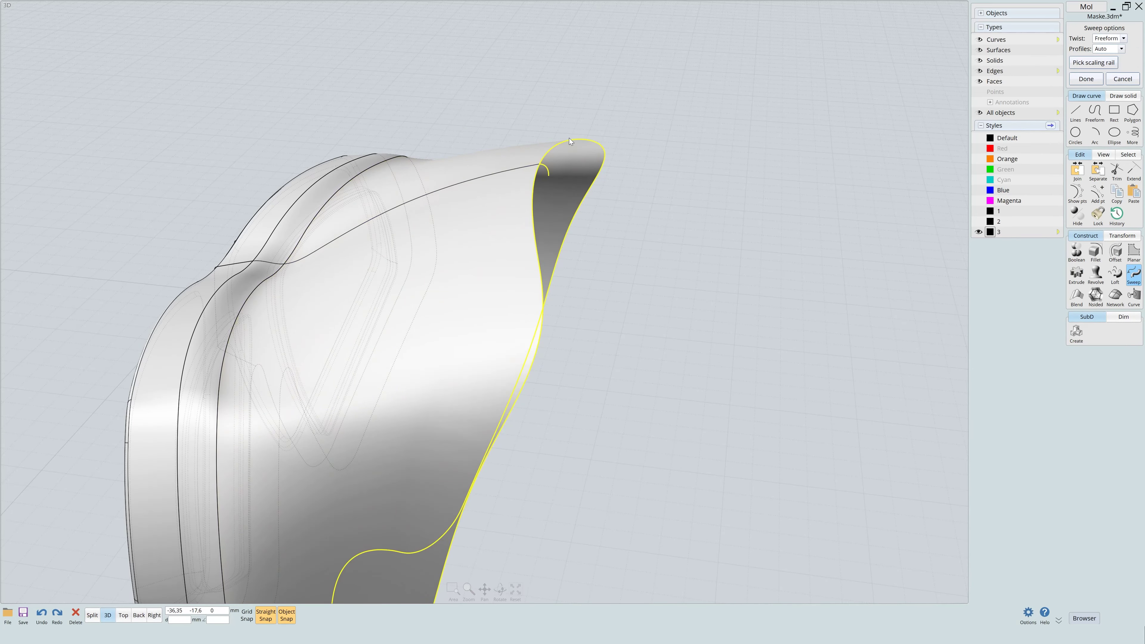
right_drag(569, 138, 648, 239)
scroll(648, 240, down, 3)
right_click(697, 217)
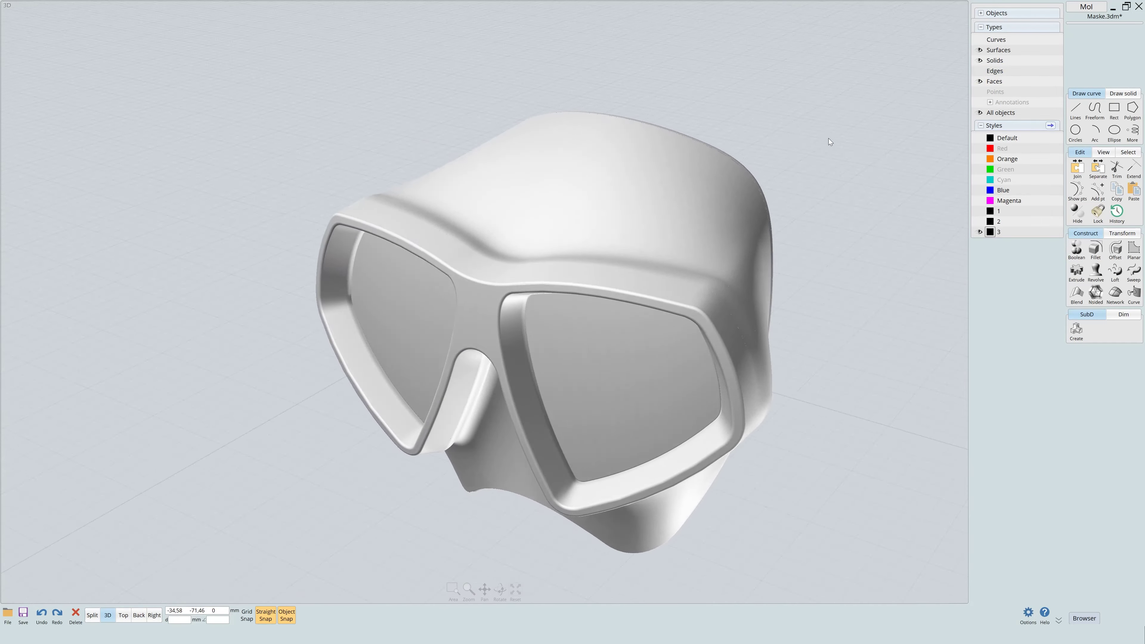
Join the style 3 skirt surfaces and the blend surface into one piece.
right_drag(828, 138, 846, 119)
click(976, 235)
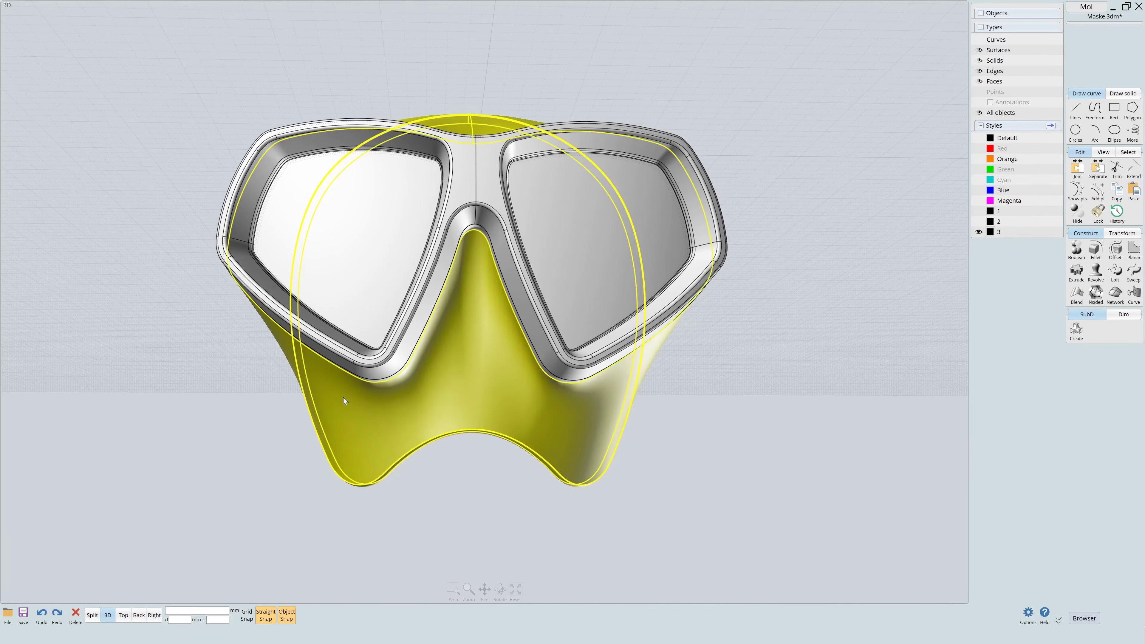
right_drag(847, 311, 586, 277)
click(519, 211)
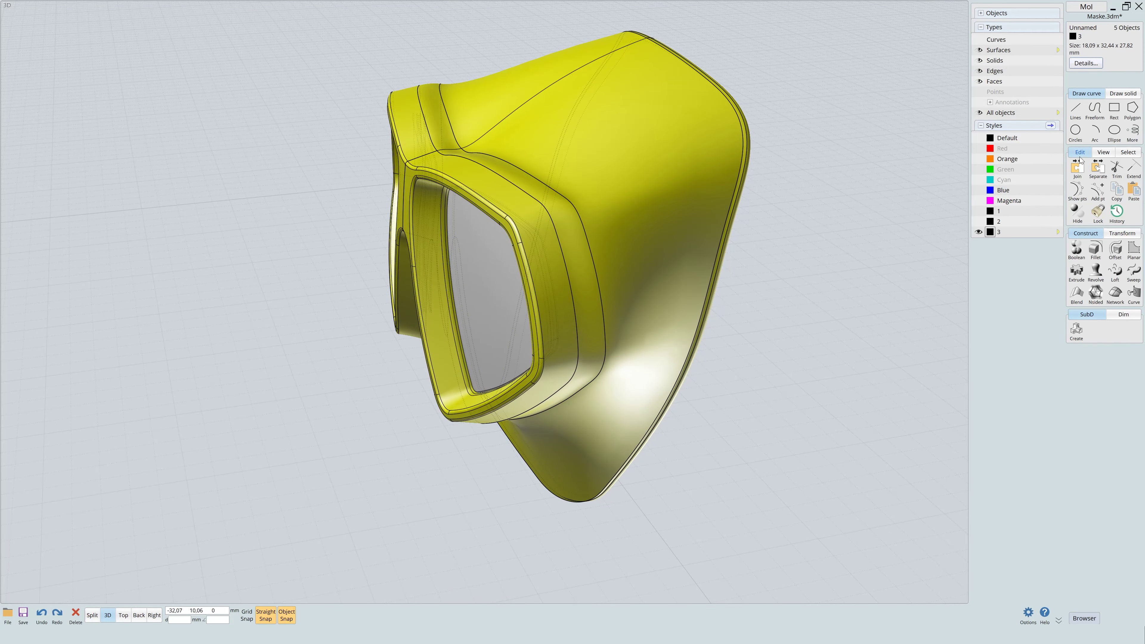
click(1078, 168)
click(730, 348)
Hide the model's edge lines and switch to the Right view facing the mask.
right_drag(734, 350, 741, 367)
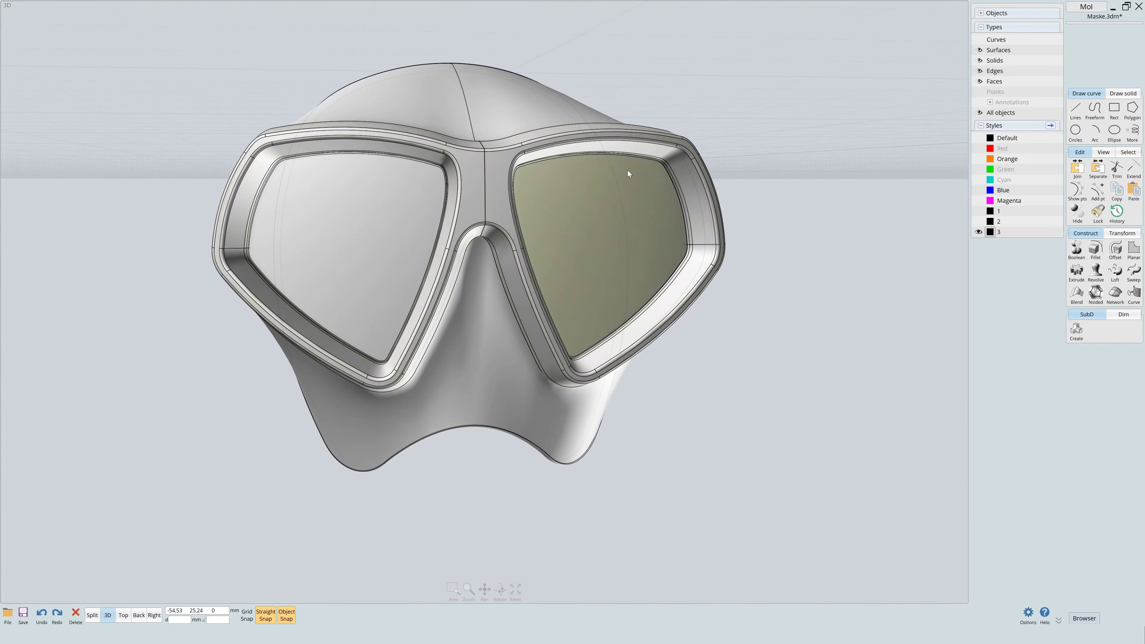
click(627, 170)
mouse_move(837, 168)
right_down()
mouse_move(965, 113)
mouse_move(772, 140)
mouse_move(887, 153)
mouse_move(640, 195)
right_up()
click(980, 71)
right_drag(795, 226, 726, 331)
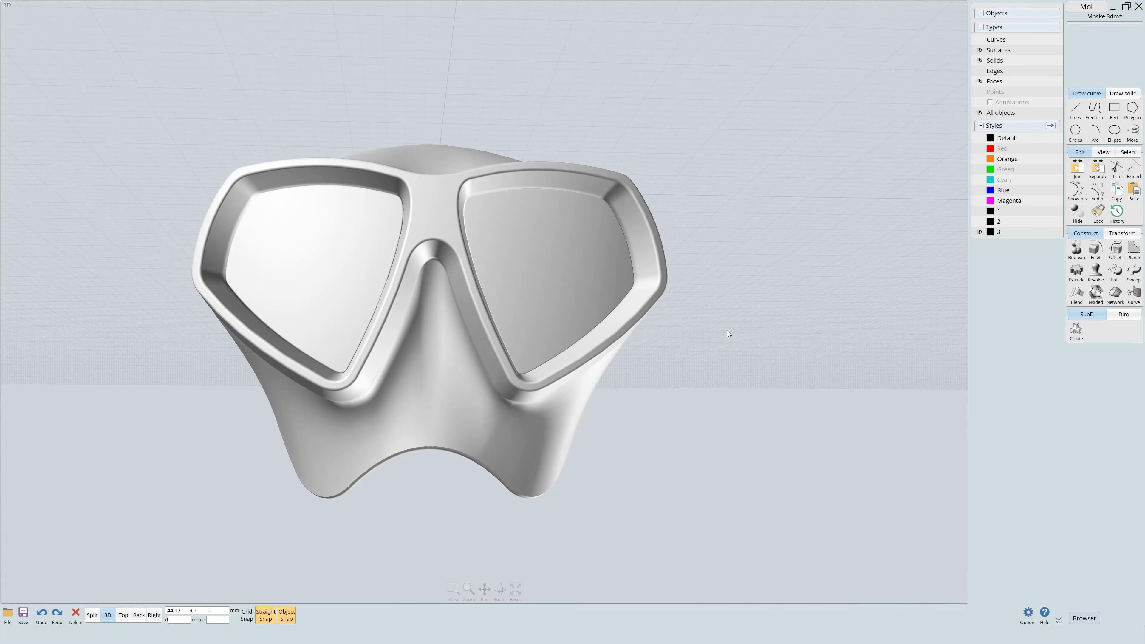
Offset the lens frame's outer edge into a surrounding curve.
scroll(620, 415, up, 2)
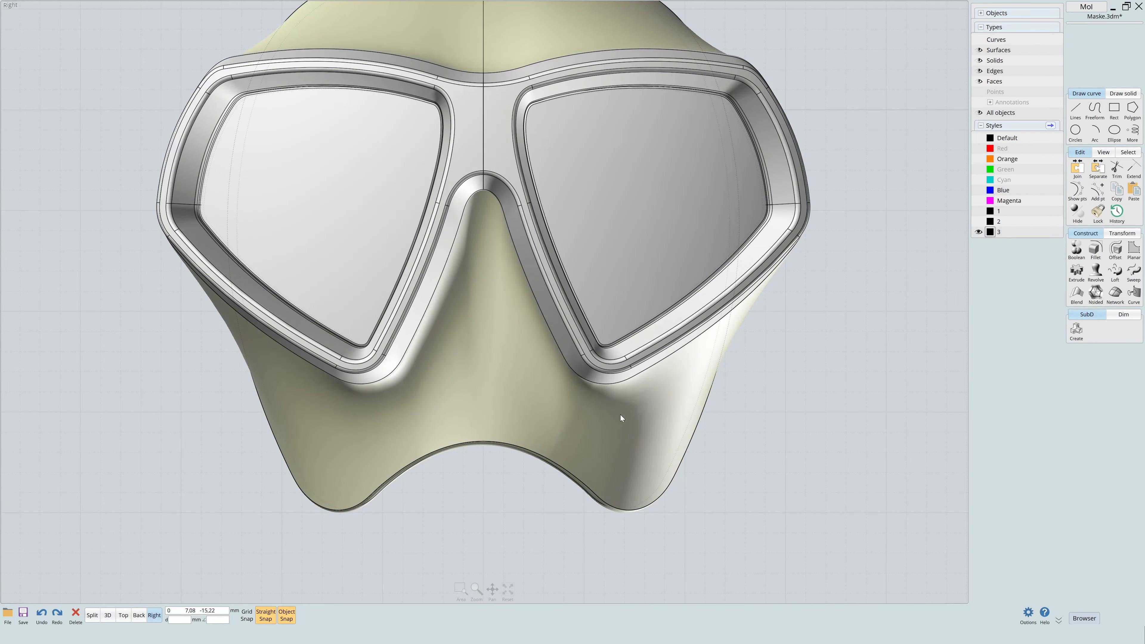
click(544, 313)
click(1115, 249)
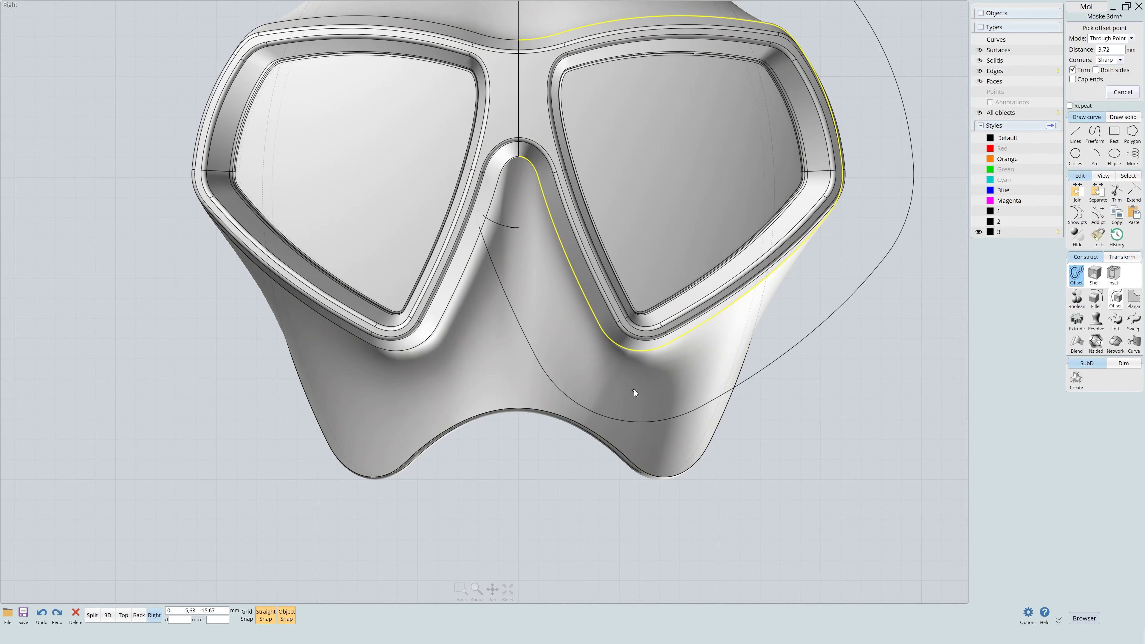
click(655, 369)
Draw two short cutting lines and trim the offset curve down to the nose segment.
click(857, 466)
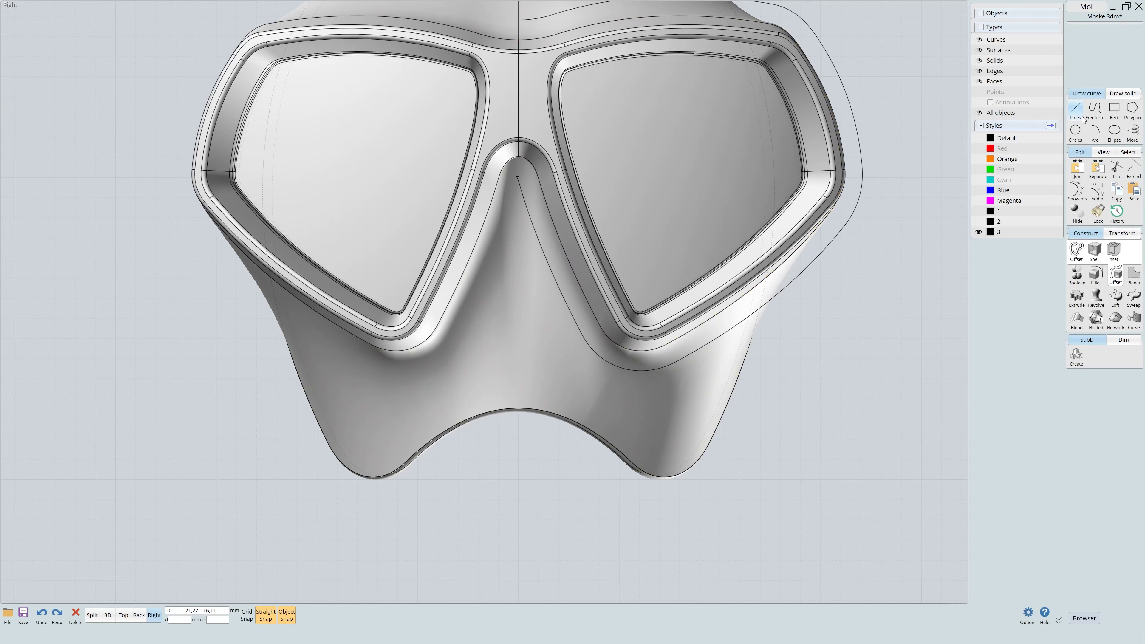
key(l)
click(526, 206)
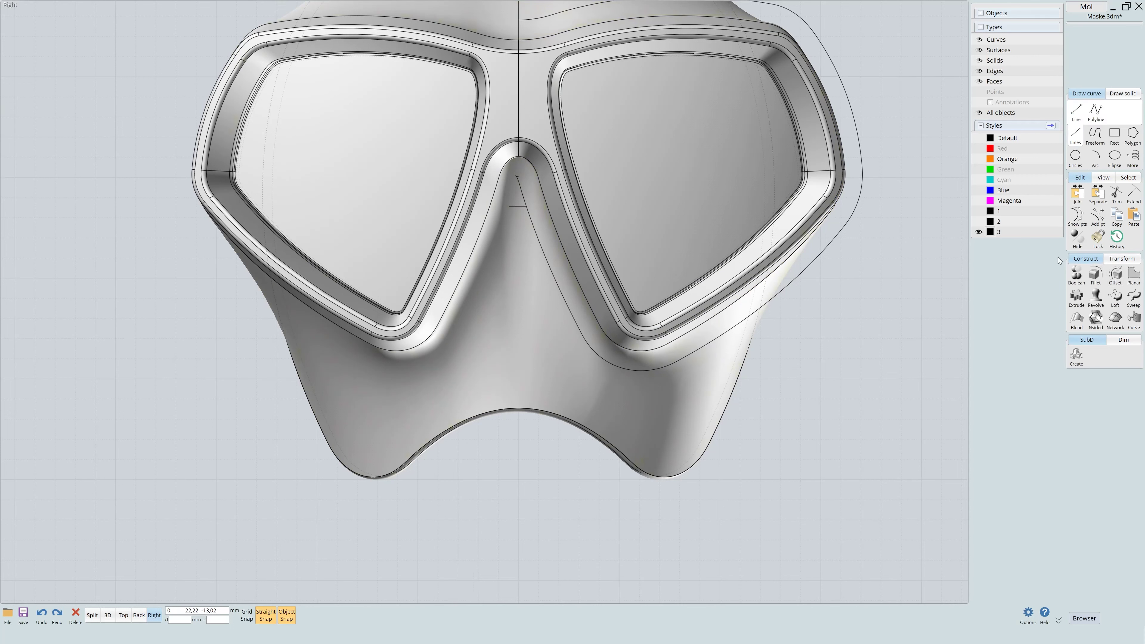
key(l)
click(603, 360)
click(593, 369)
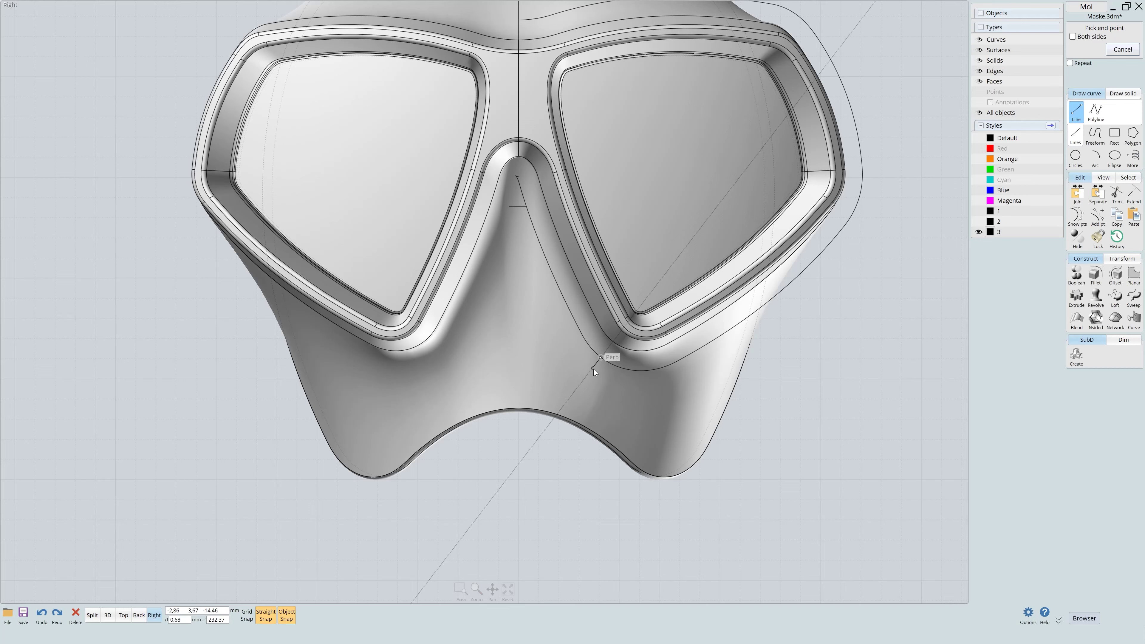
click(642, 371)
key(t)
click(596, 364)
right_click(586, 367)
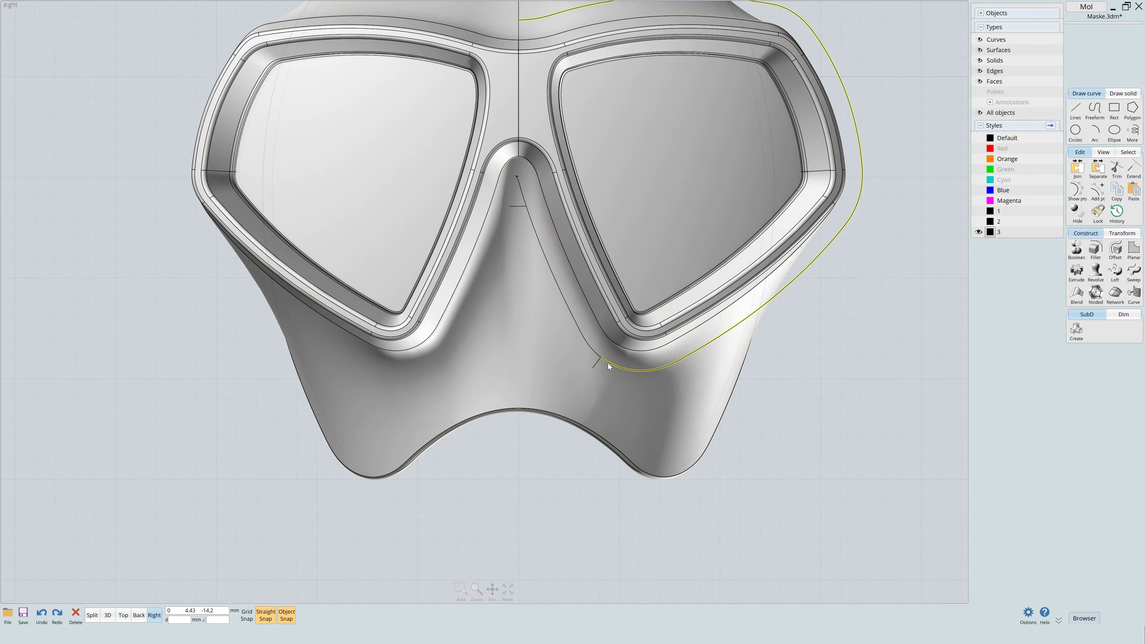
Rebuild the nose curve with sample points and show its control points.
click(642, 371)
click(523, 188)
click(1112, 46)
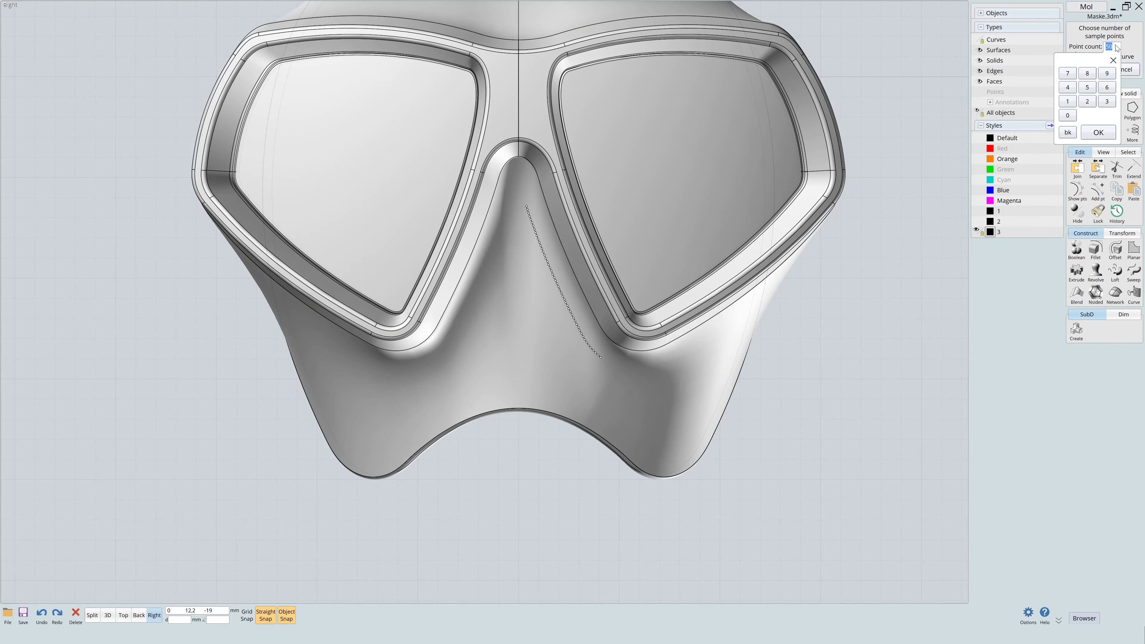
click(1086, 69)
key(F9)
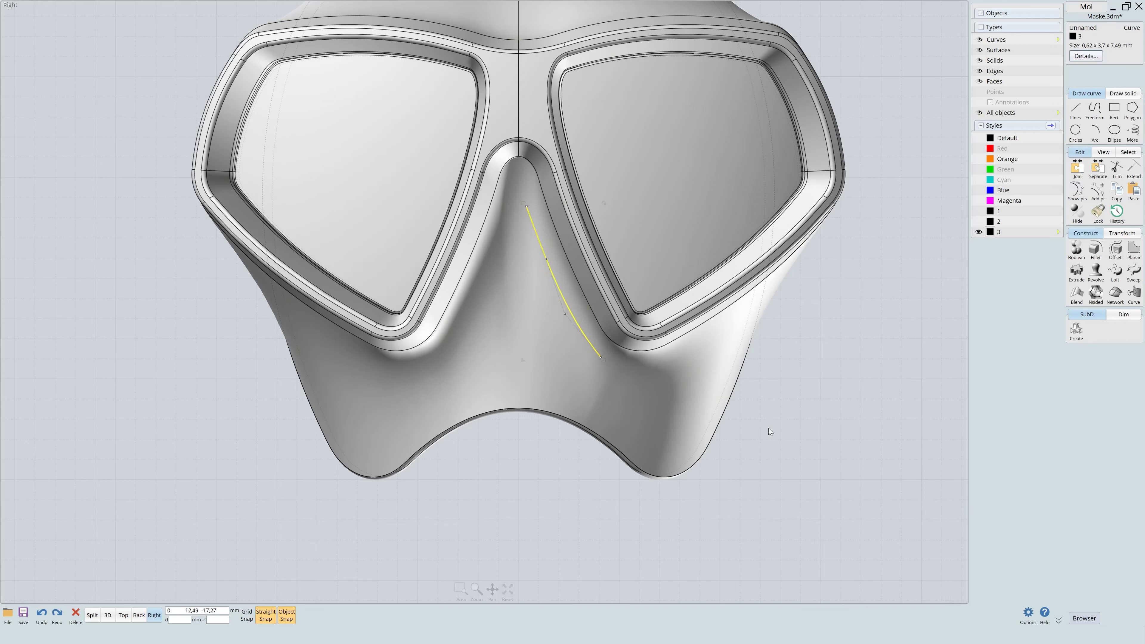
click(600, 357)
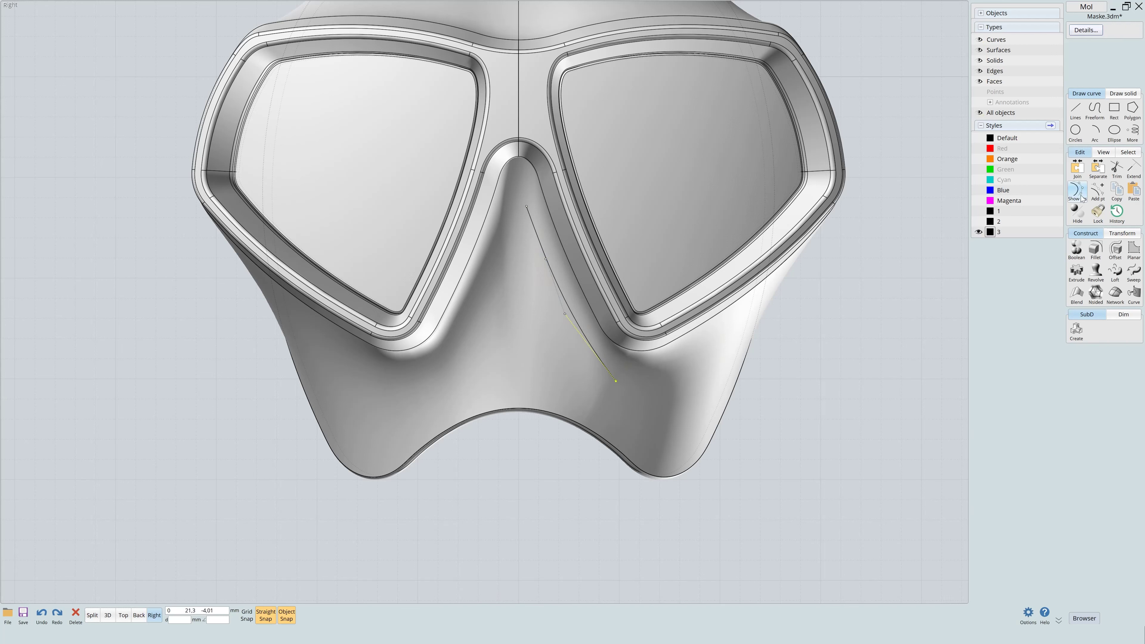
Draw a control-point curve sweeping left from the nose curve's lower end.
click(1096, 108)
click(1077, 115)
click(617, 382)
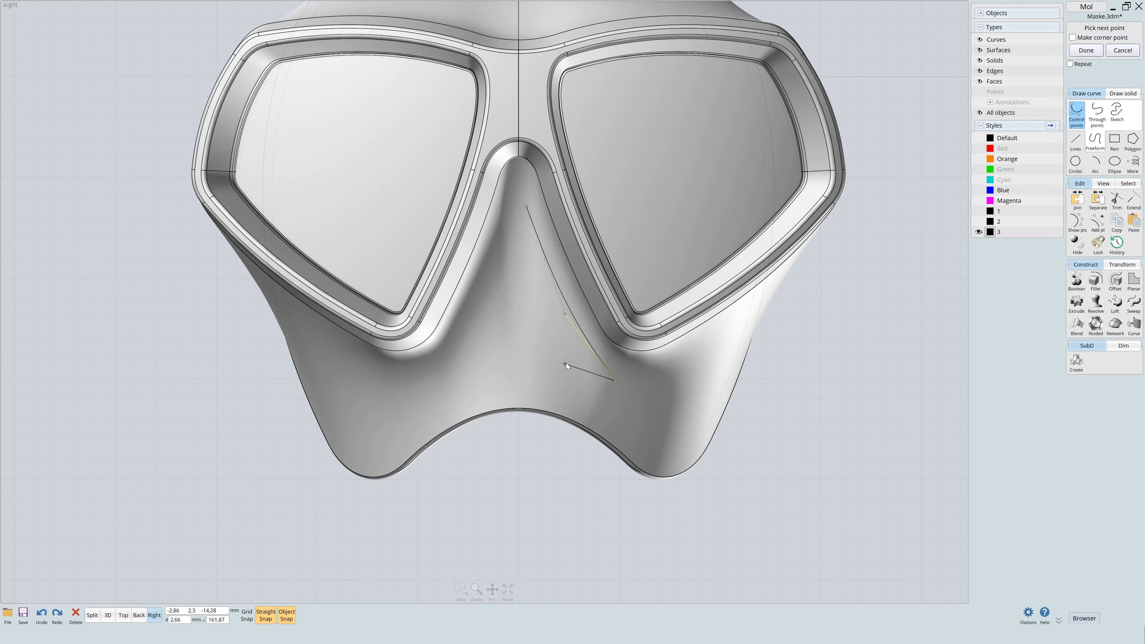
click(567, 361)
click(519, 361)
right_click(519, 361)
click(842, 481)
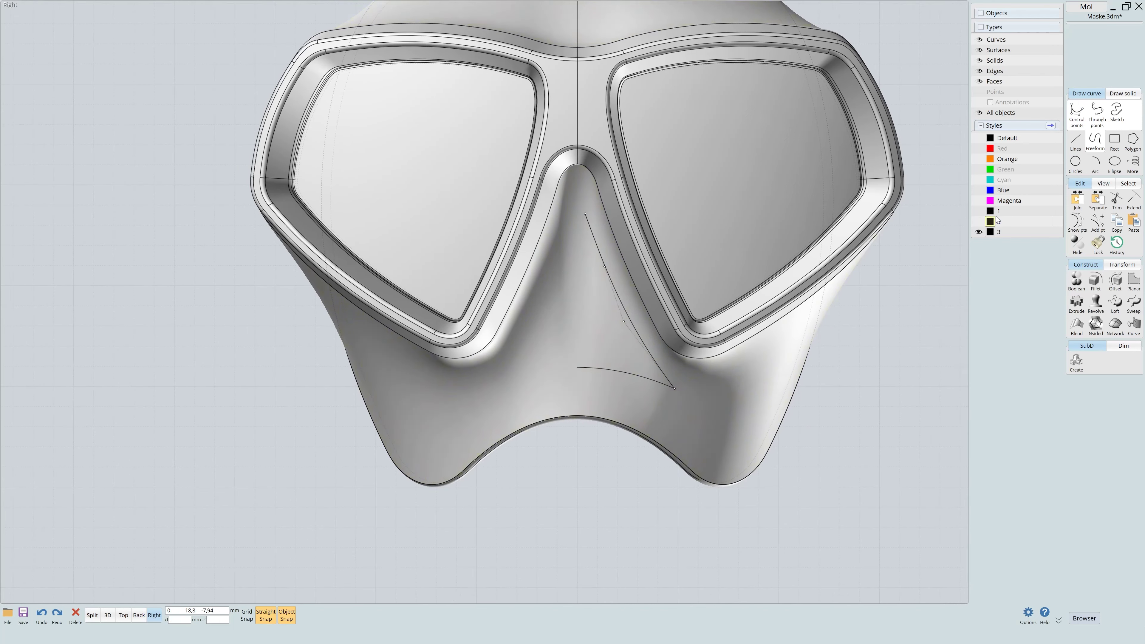
scroll(659, 309, up, 2)
scroll(659, 309, up, 1)
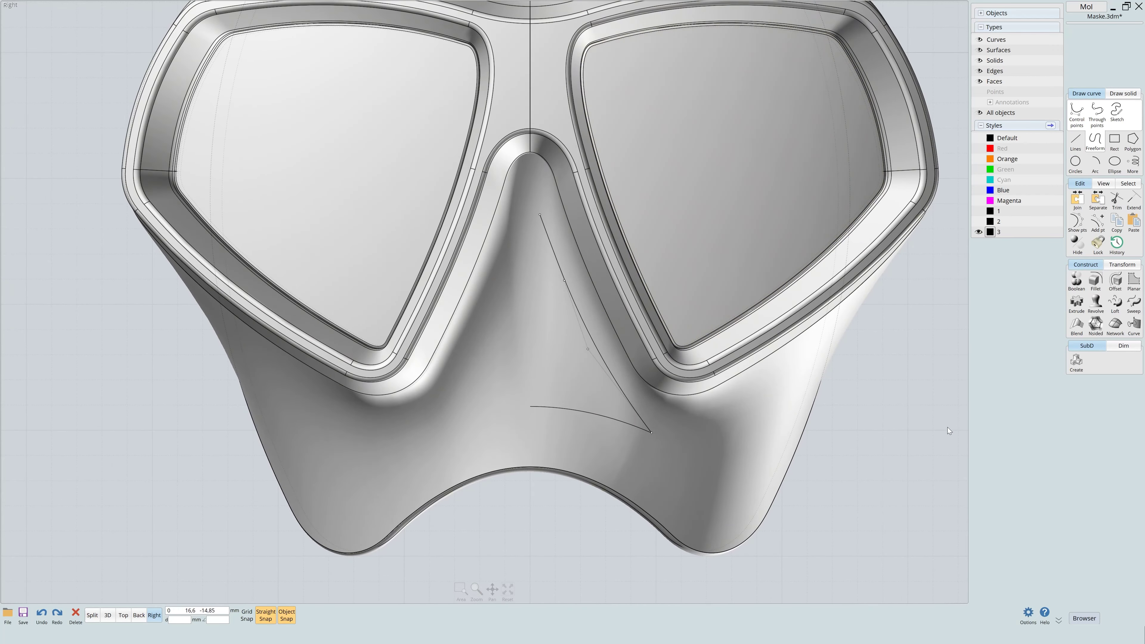
click(551, 247)
right_click(551, 247)
Move the two curves' shared end point slightly lower.
click(600, 419)
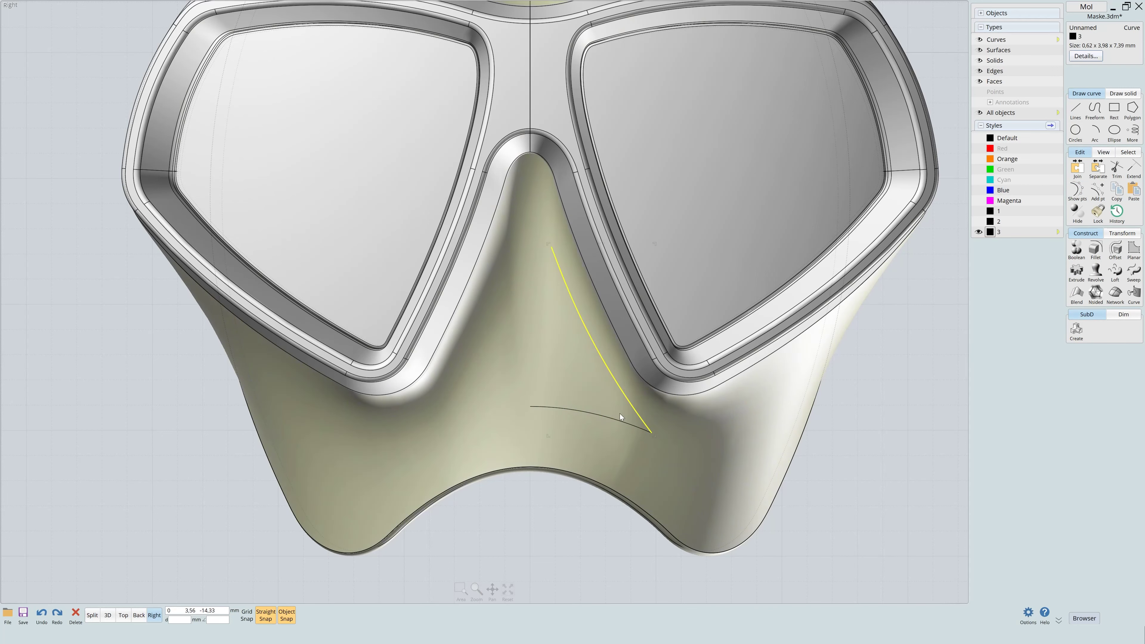
scroll(630, 416, down, 2)
scroll(630, 416, up, 2)
click(1077, 192)
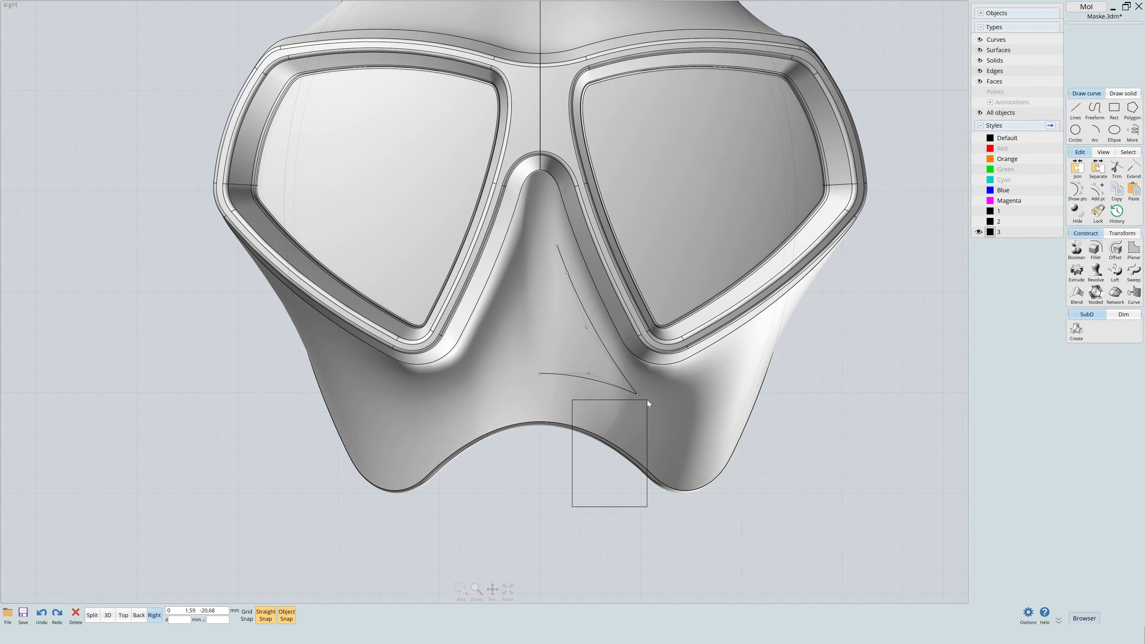
mouse_move(567, 473)
mouse_down()
mouse_move(647, 400)
mouse_move(638, 406)
mouse_up()
click(609, 390)
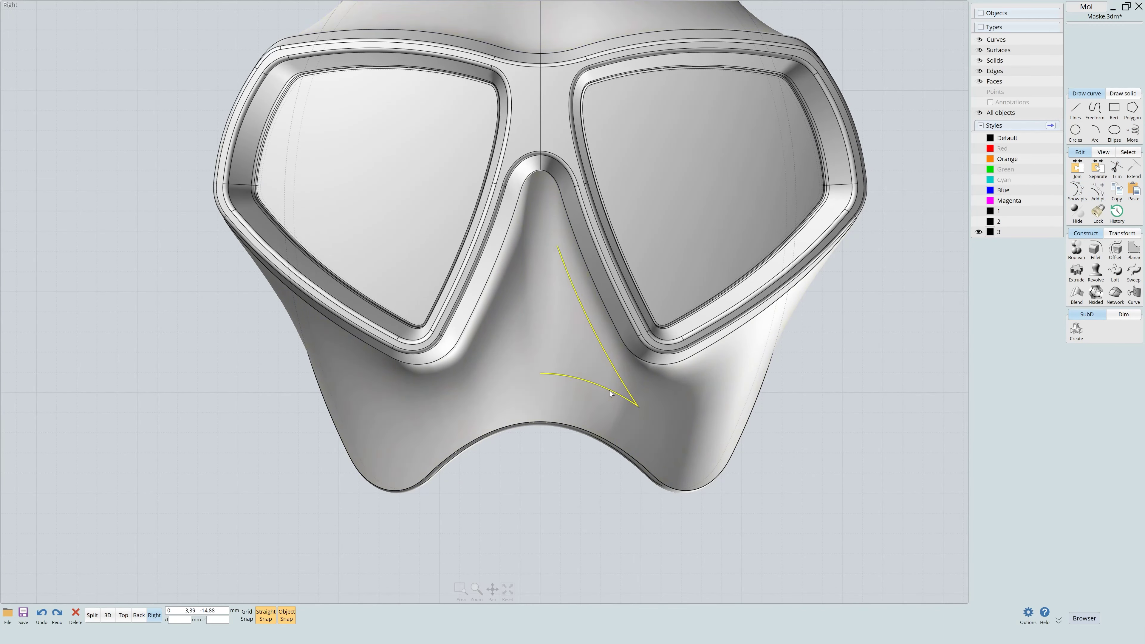
key(Return)
key(Escape)
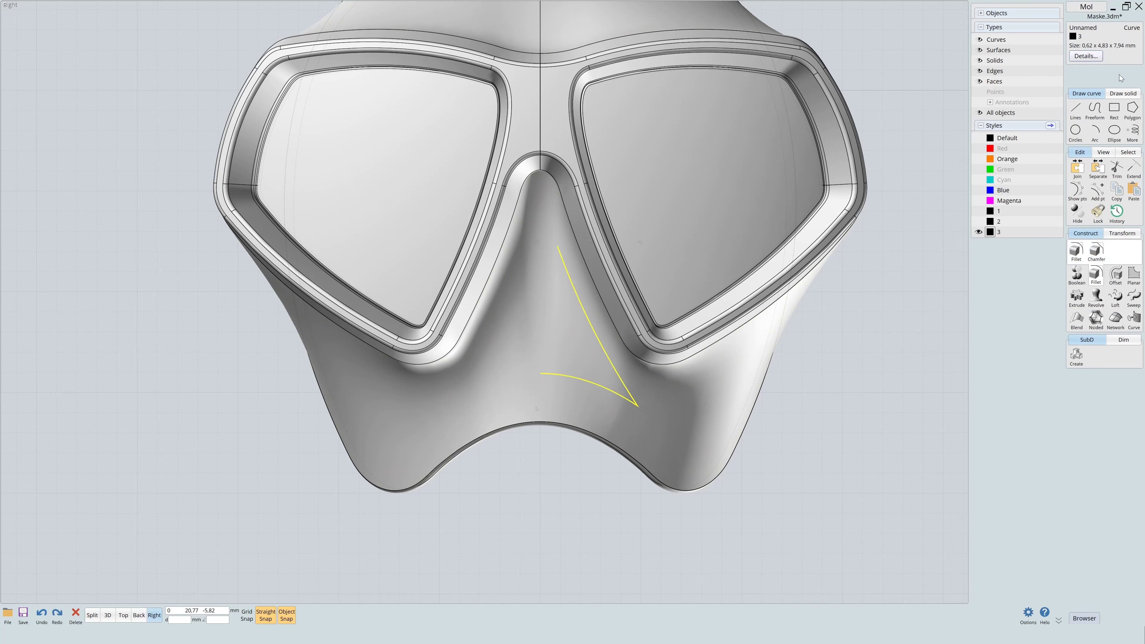
Draw a short line between the two curves, then cancel the trim and discard it.
key(Return)
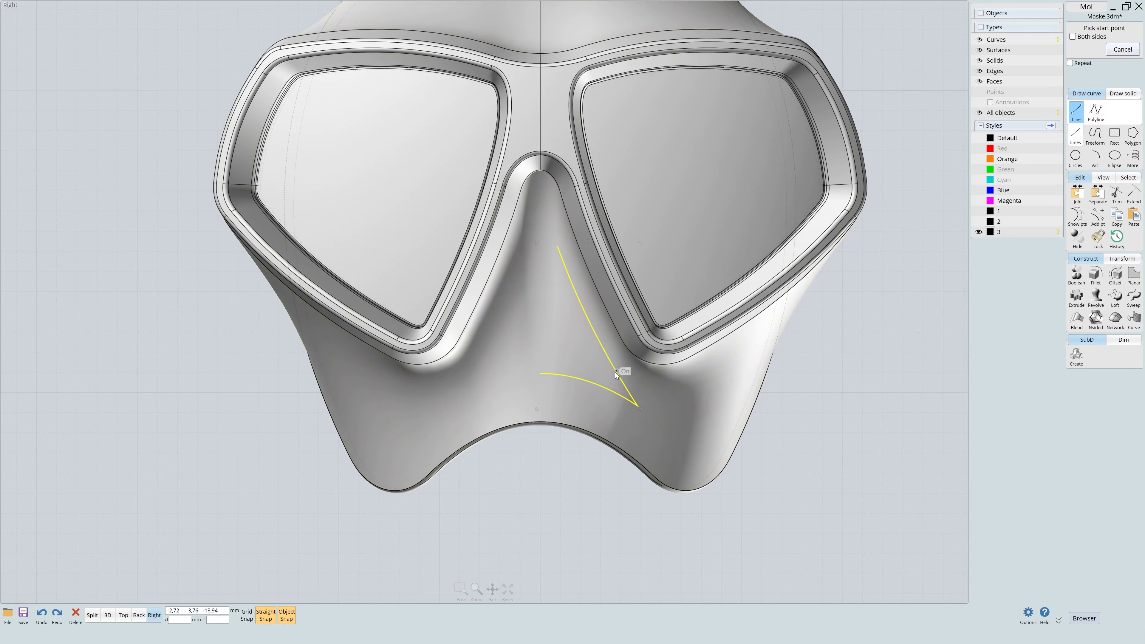
click(615, 371)
click(604, 393)
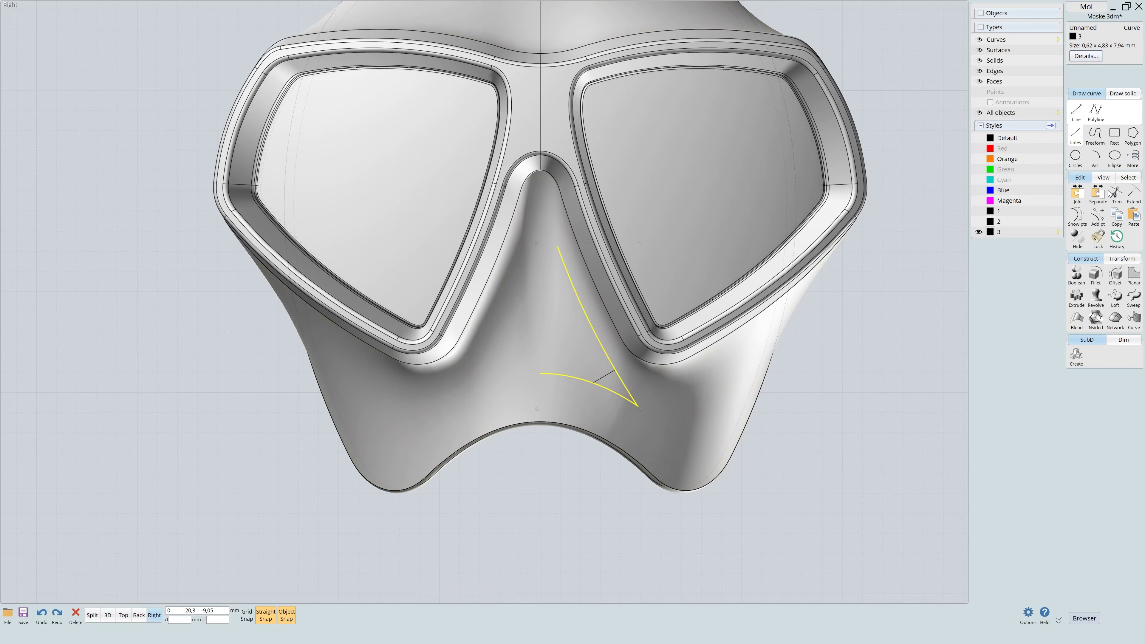
key(t)
key(Escape)
scroll(614, 376, up, 2)
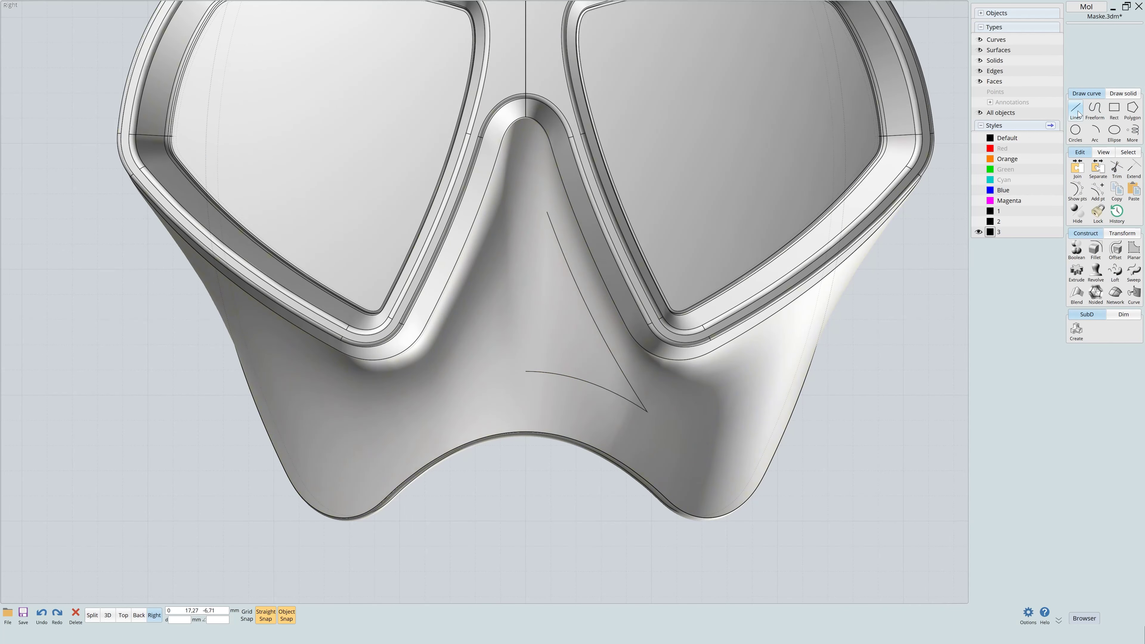
Trim off the pointed corner and blend the two curves, lowering the bottom curve.
key(Return)
click(620, 369)
click(591, 383)
click(584, 382)
key(t)
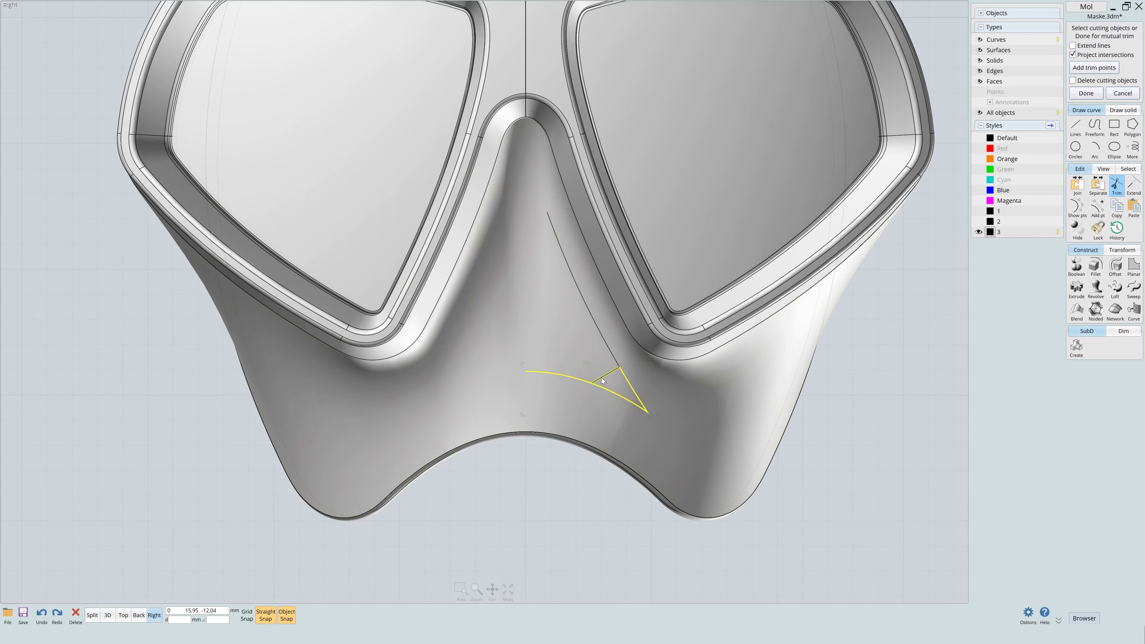
click(597, 375)
key(Return)
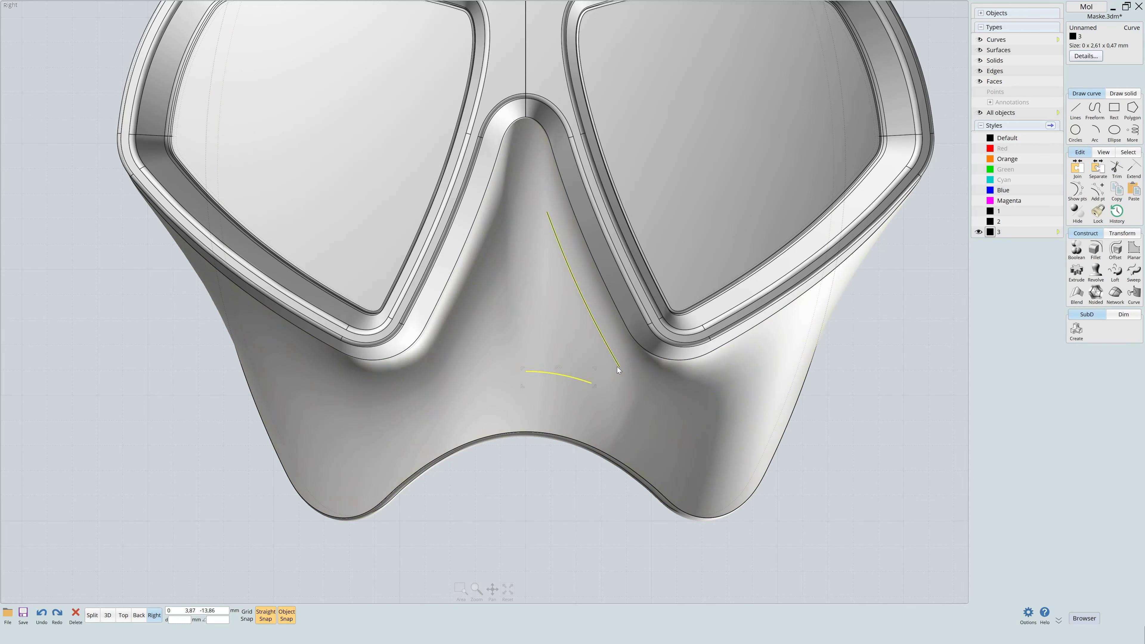
click(1072, 301)
drag(559, 376, 560, 400)
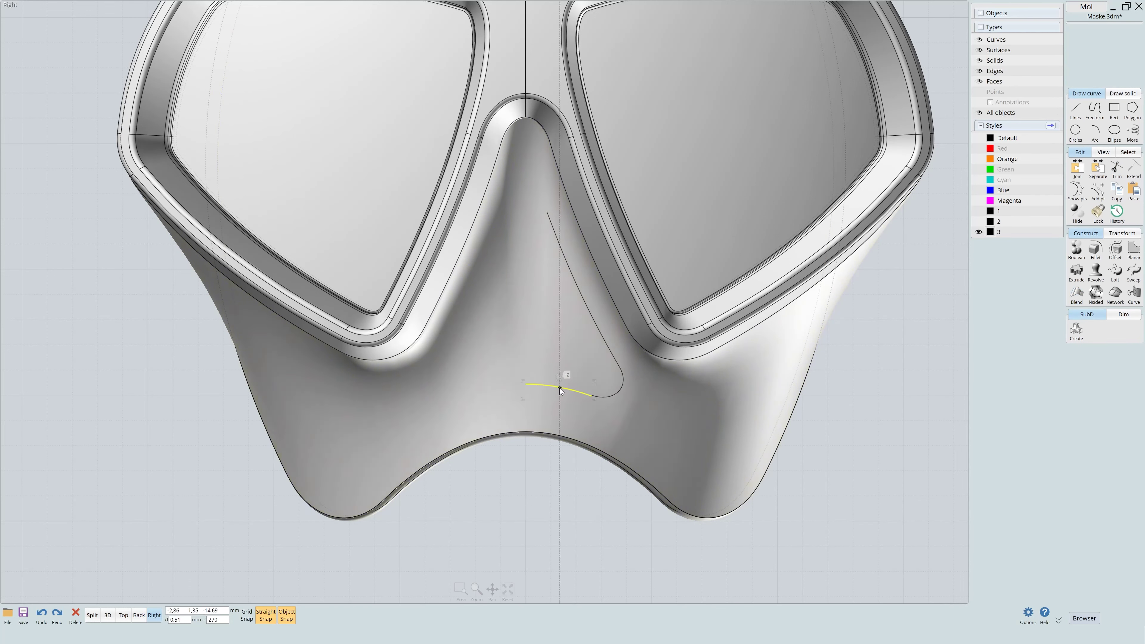
key(Return)
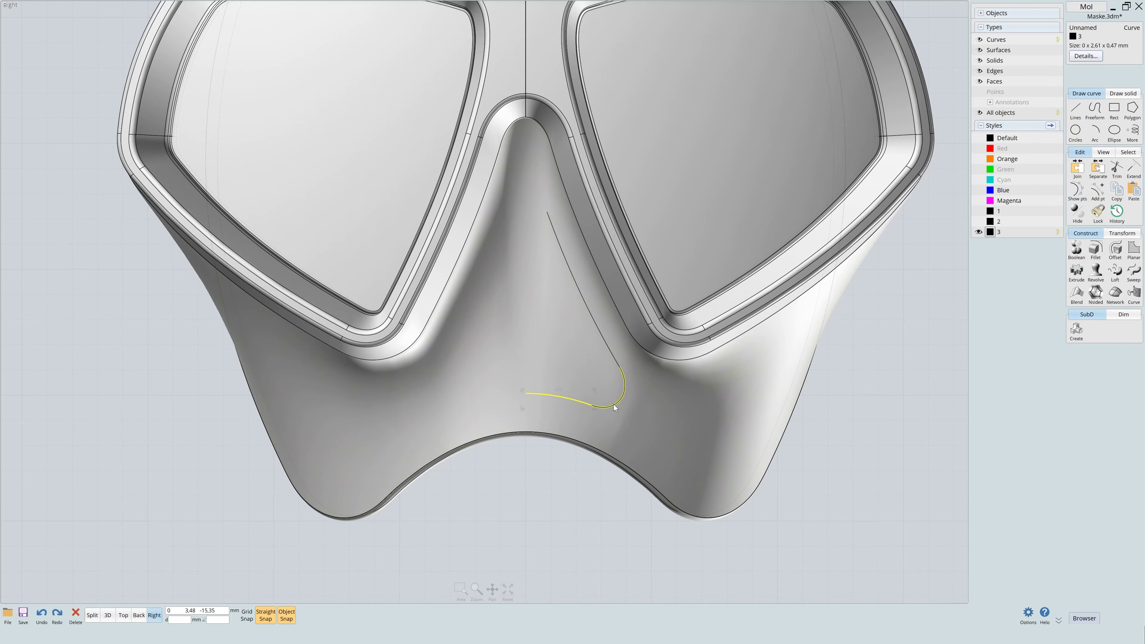
Mirror the nose curves across the mask's centre line.
click(1122, 233)
click(1077, 271)
click(527, 315)
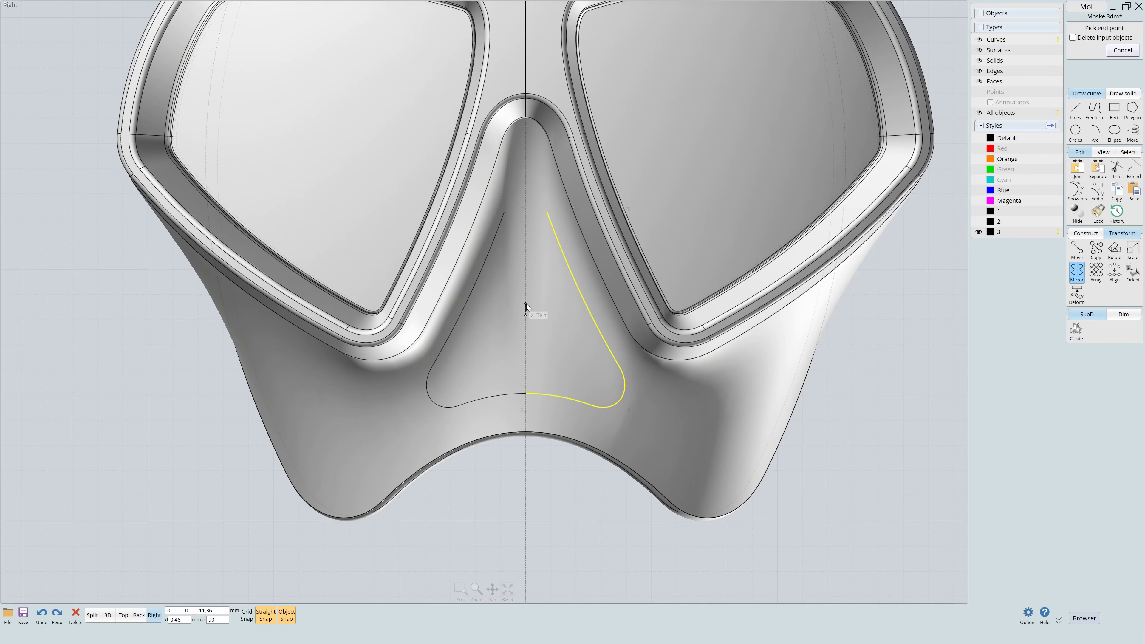
click(499, 242)
click(567, 231)
Blend the tops of the two nose curves and raise the top point.
click(1086, 233)
click(1077, 294)
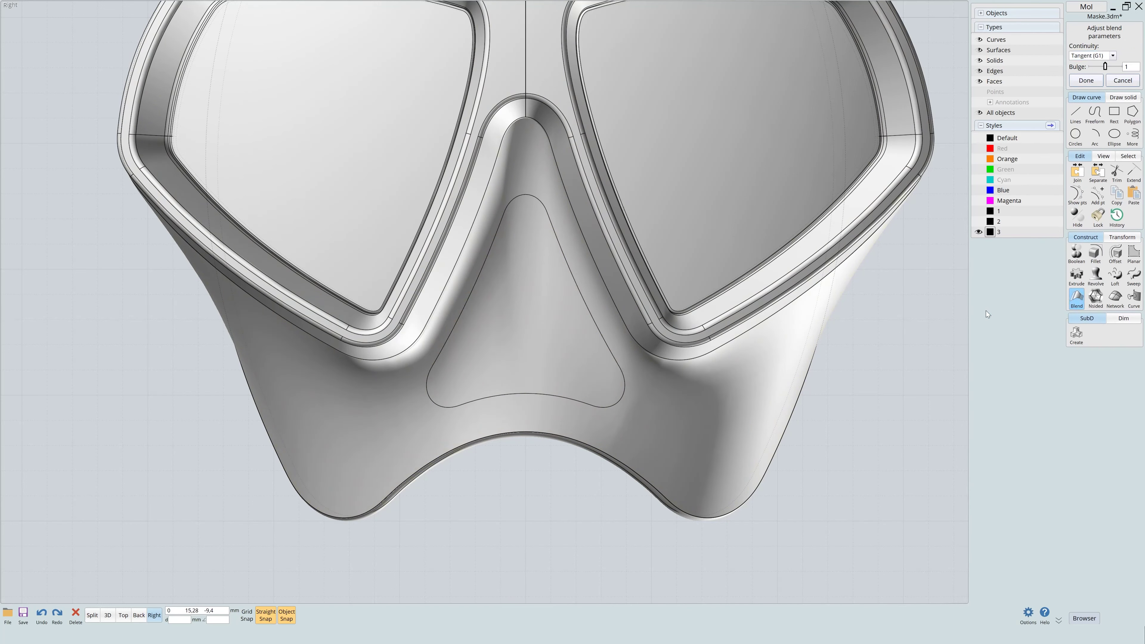
key(Return)
right_drag(504, 516, 551, 485)
scroll(551, 486, down, 2)
scroll(551, 485, up, 2)
click(600, 221)
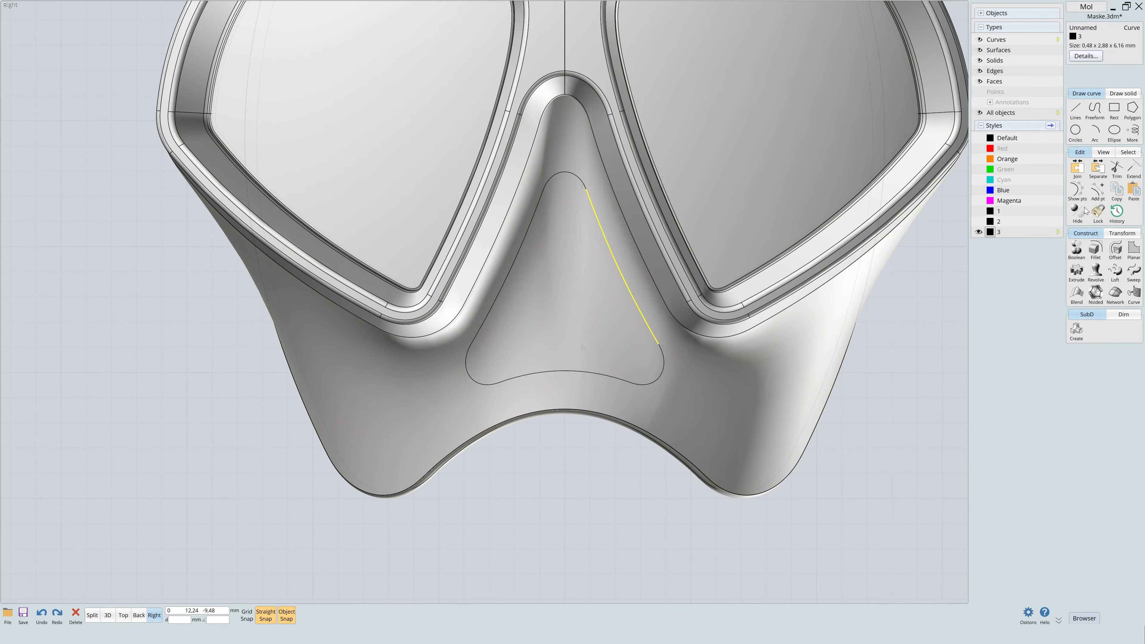
drag(587, 189, 584, 166)
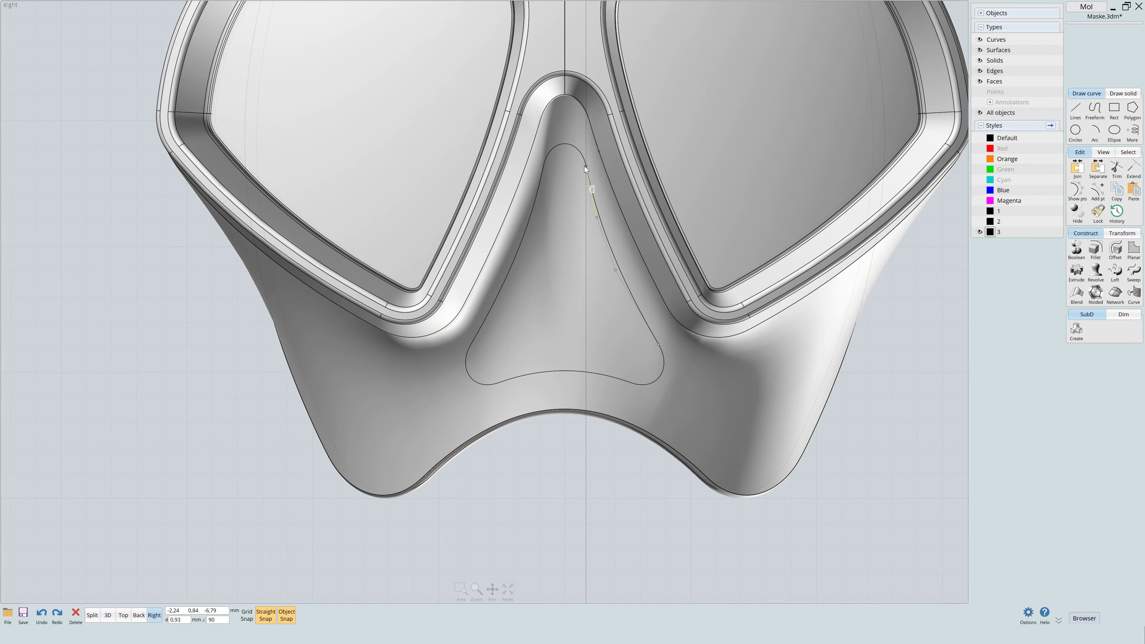
Start trimming the mask face, picking the nose outline curves as cutting objects.
click(1117, 169)
click(627, 371)
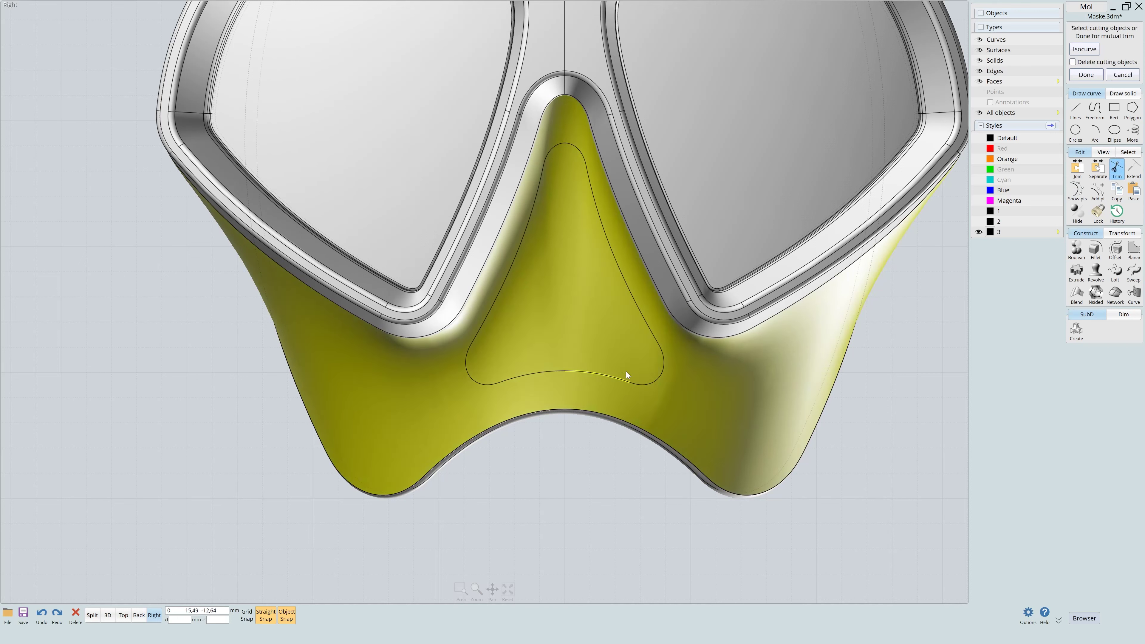
click(660, 356)
click(566, 146)
click(470, 373)
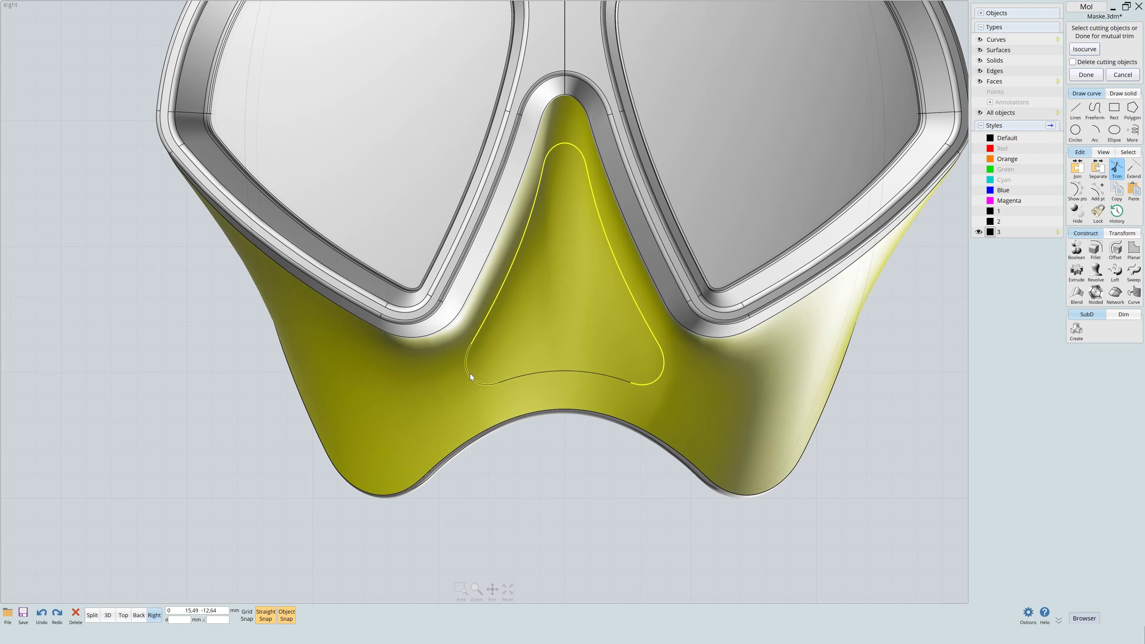
click(519, 374)
right_click(557, 371)
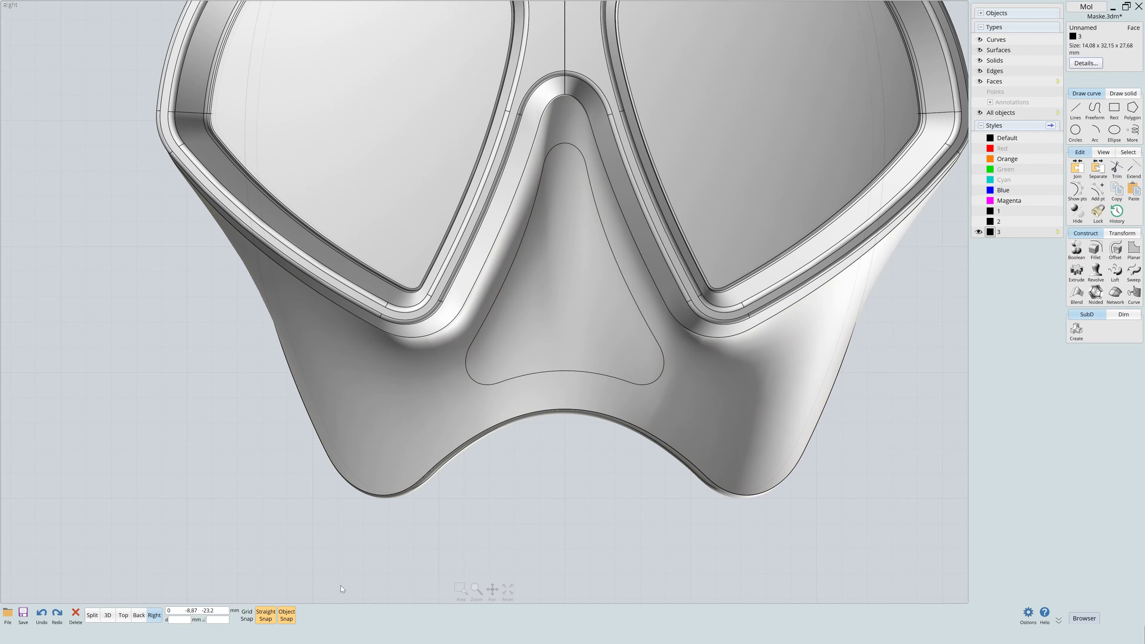
drag(343, 598, 660, 144)
Trim the mask face with the nose outline, removing the inner triangle.
click(139, 615)
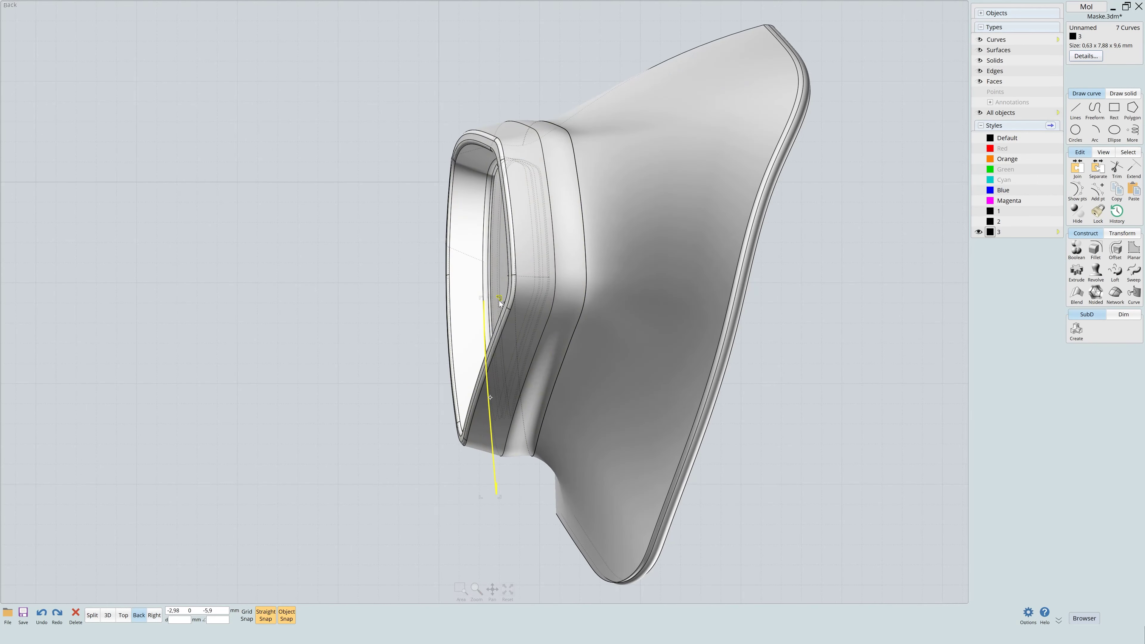
click(154, 615)
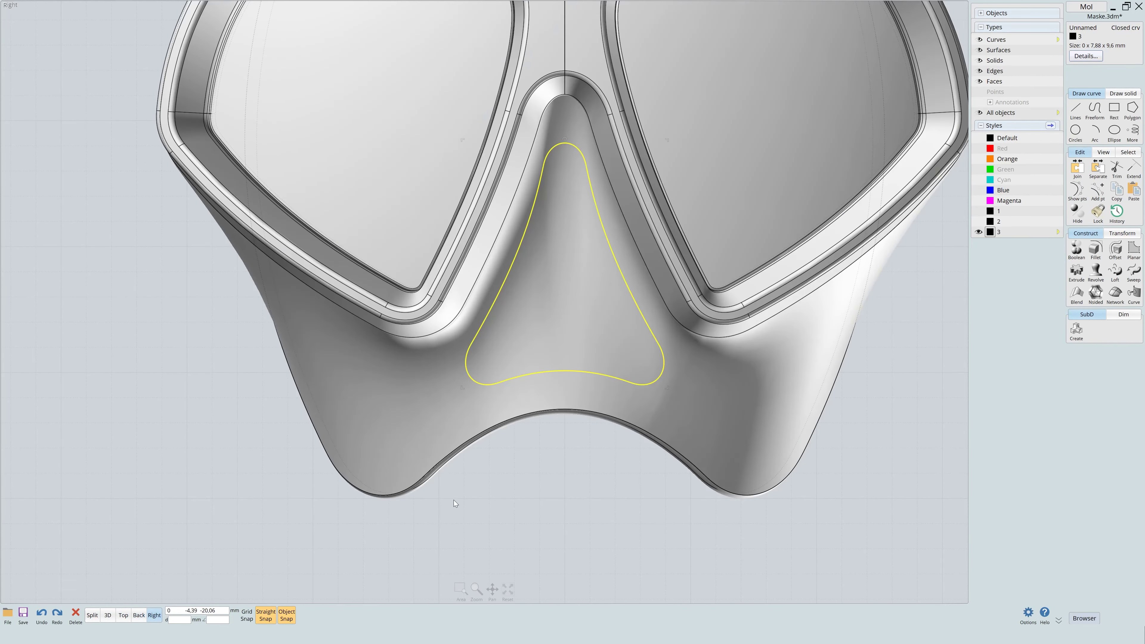
click(591, 334)
click(1117, 168)
click(620, 263)
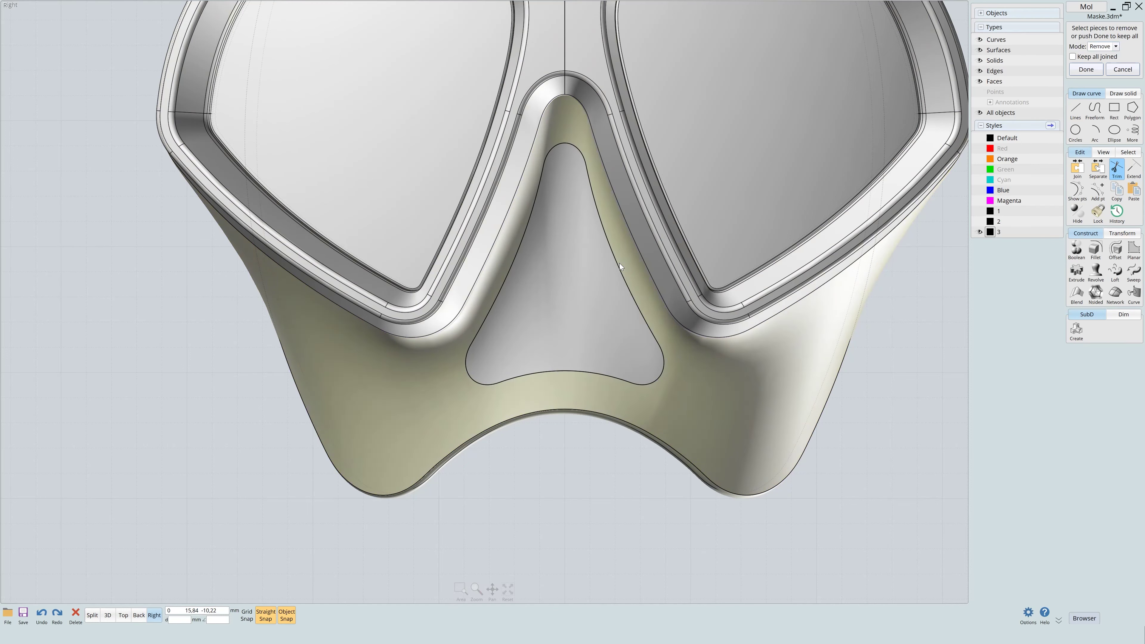
right_click(619, 264)
scroll(596, 275, down, 3)
click(1075, 109)
Draw a vertical line through the mask centre and trim away the skirt's left half.
click(594, 33)
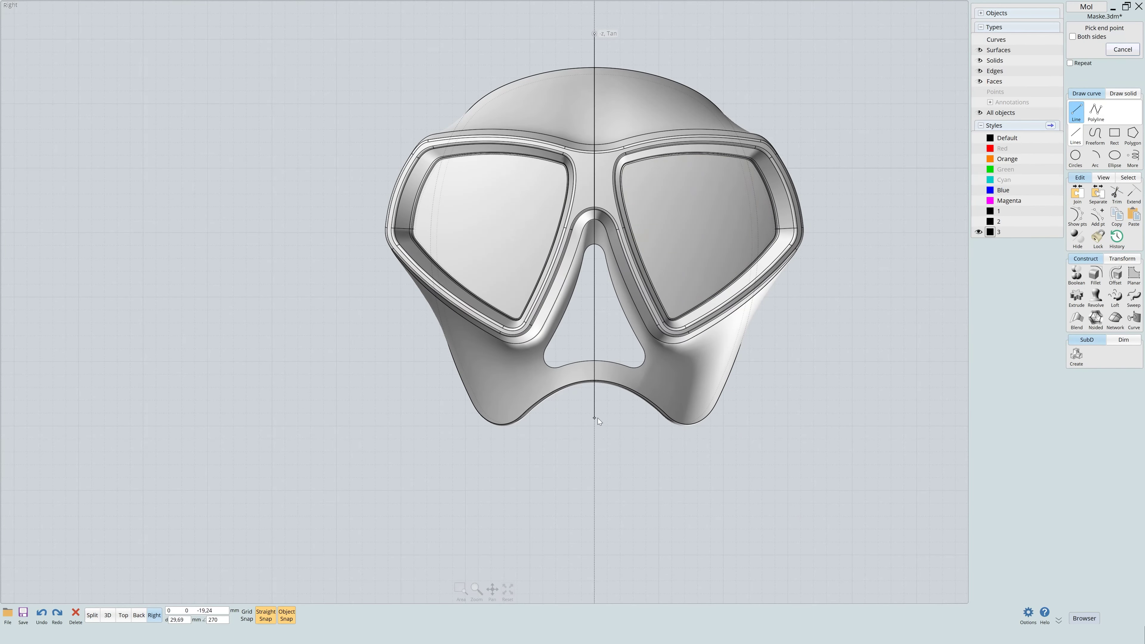
click(594, 417)
drag(761, 452, 698, 332)
click(1117, 193)
click(594, 54)
right_click(580, 46)
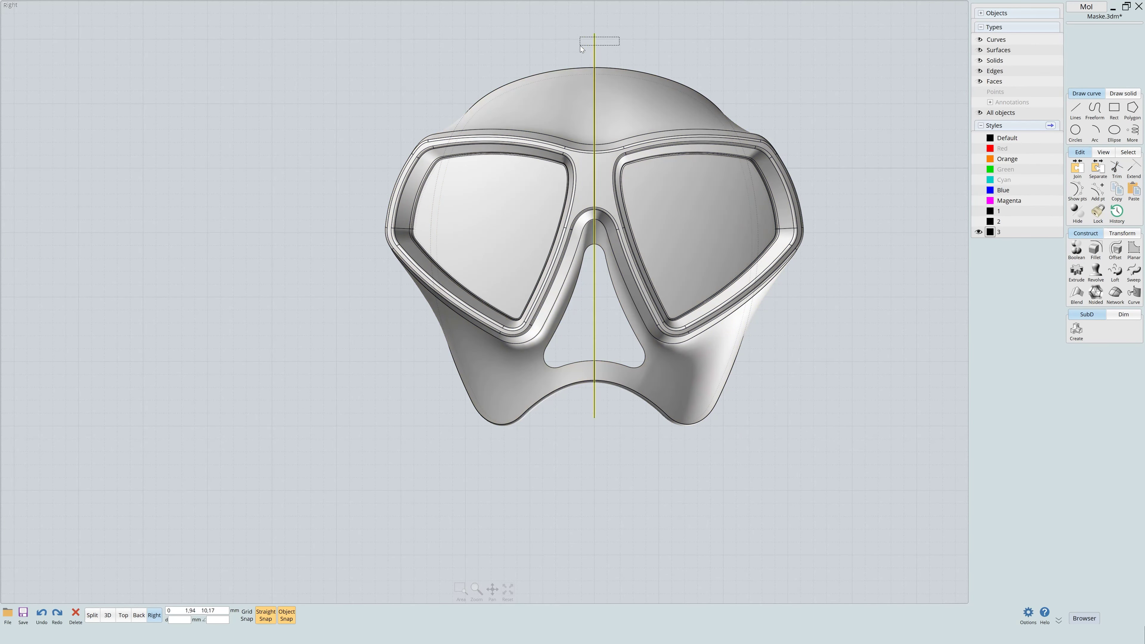
click(429, 262)
right_click(525, 336)
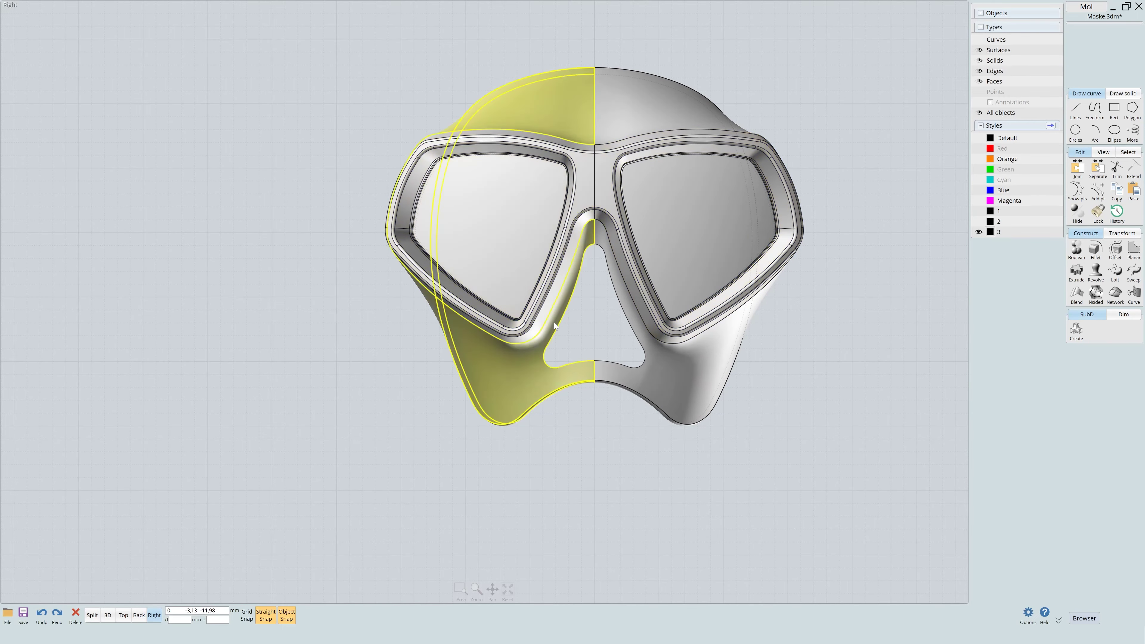
Extrude the nose-opening edge of the remaining right half into a strip.
click(612, 284)
click(105, 615)
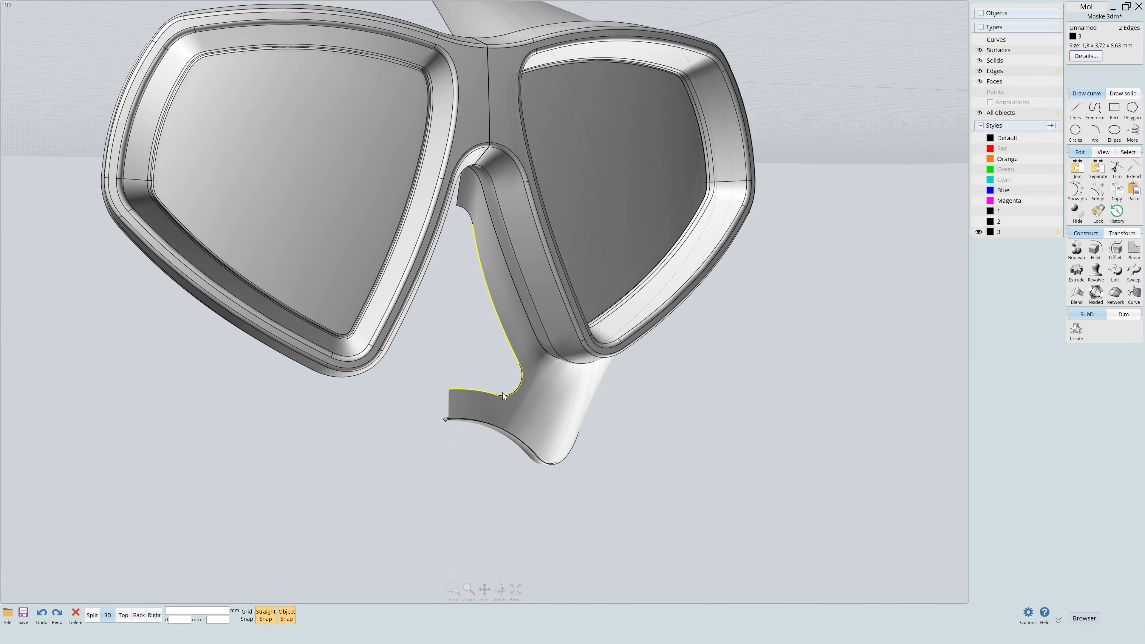
key(Escape)
click(475, 223)
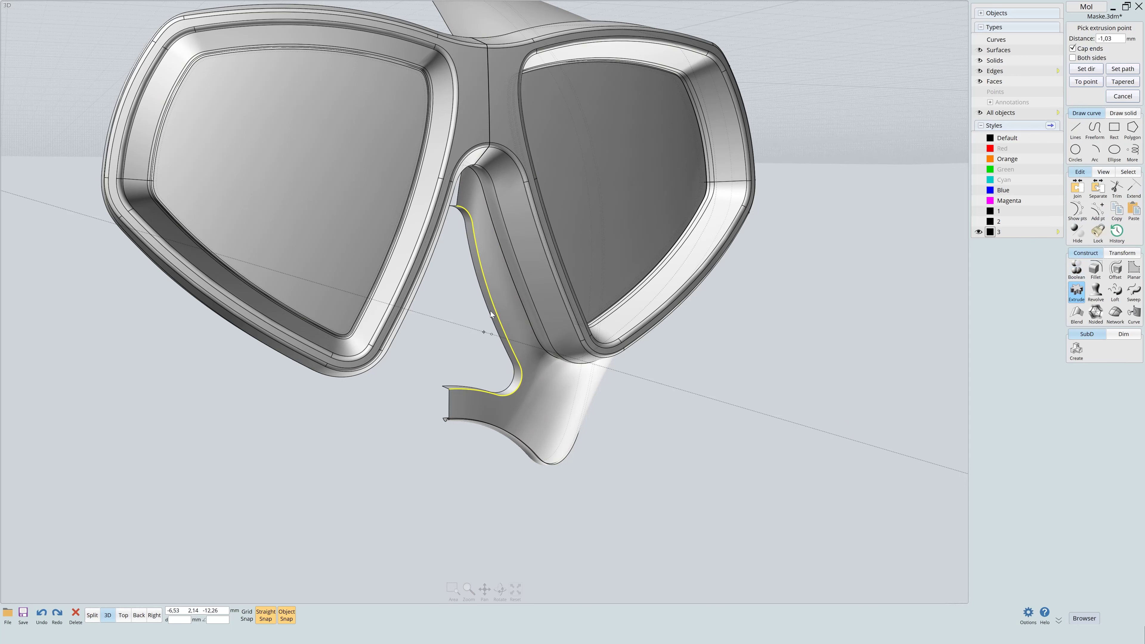
click(154, 615)
Mirror the extruded nose strip across the centre and select both nose-opening edges.
click(1122, 233)
click(1077, 271)
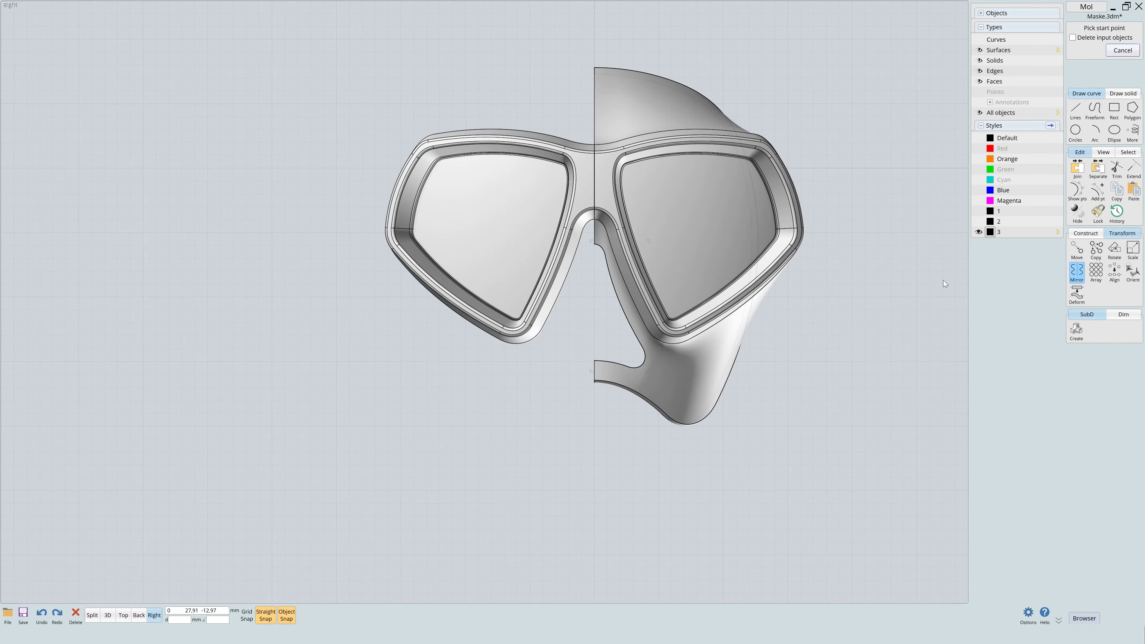
click(594, 315)
click(108, 615)
click(431, 397)
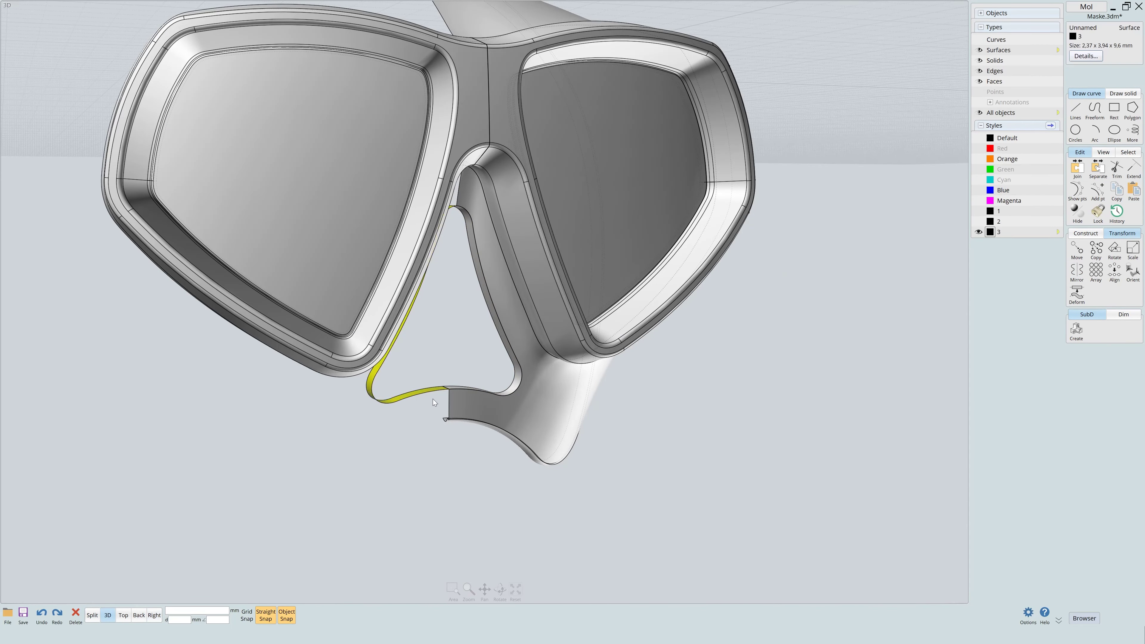
click(517, 389)
click(1085, 233)
Blend across the nose opening with bulge 2.5 and accept the nose pocket surface.
click(1081, 292)
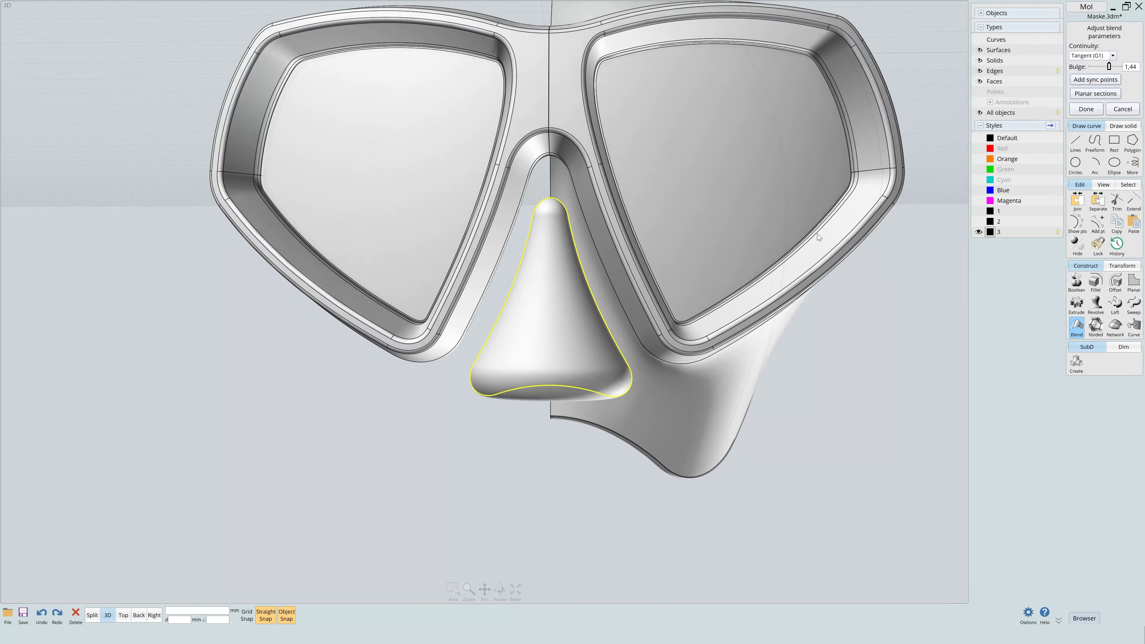
right_drag(818, 238, 373, 395)
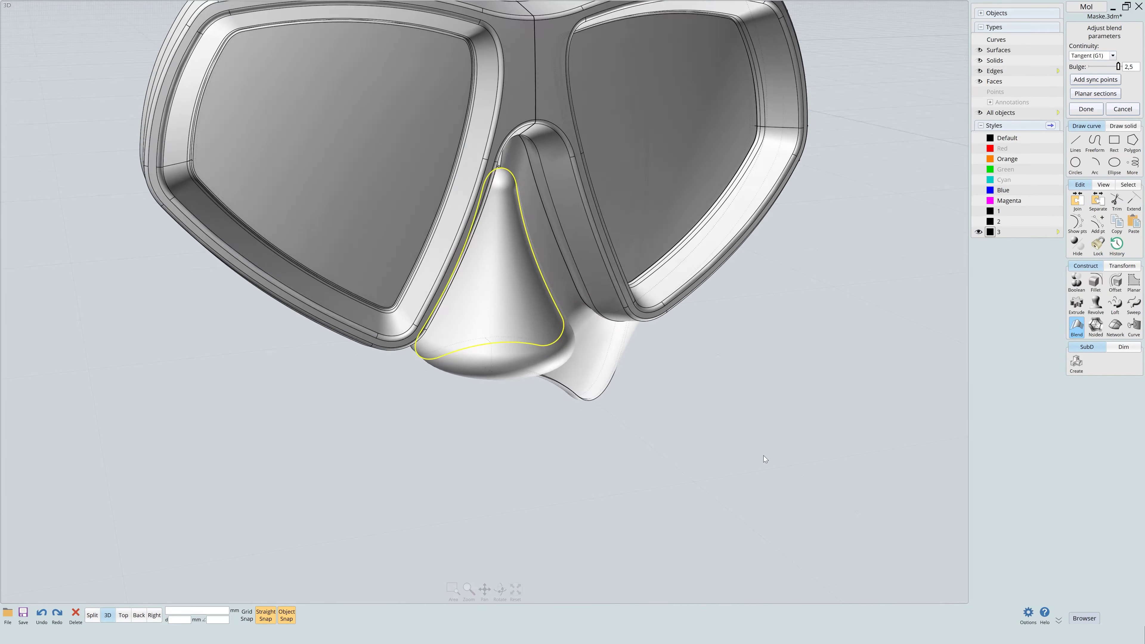
right_click(372, 396)
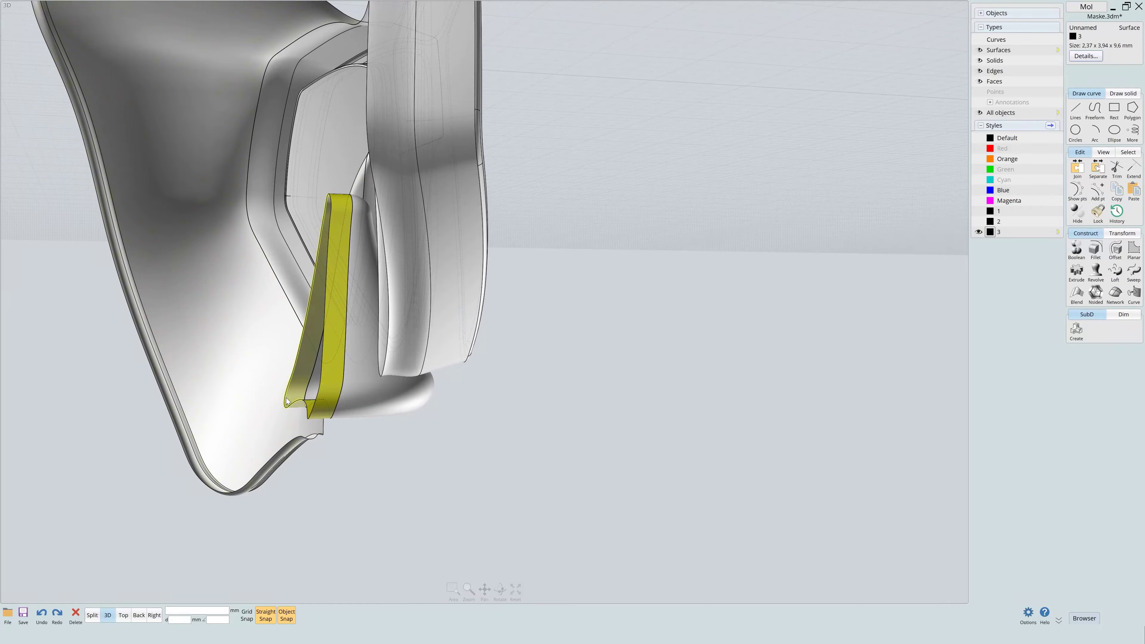
right_drag(372, 395, 392, 434)
In Right view, draw a vertical centre line and trim off the nose pocket's left half.
click(155, 615)
click(629, 271)
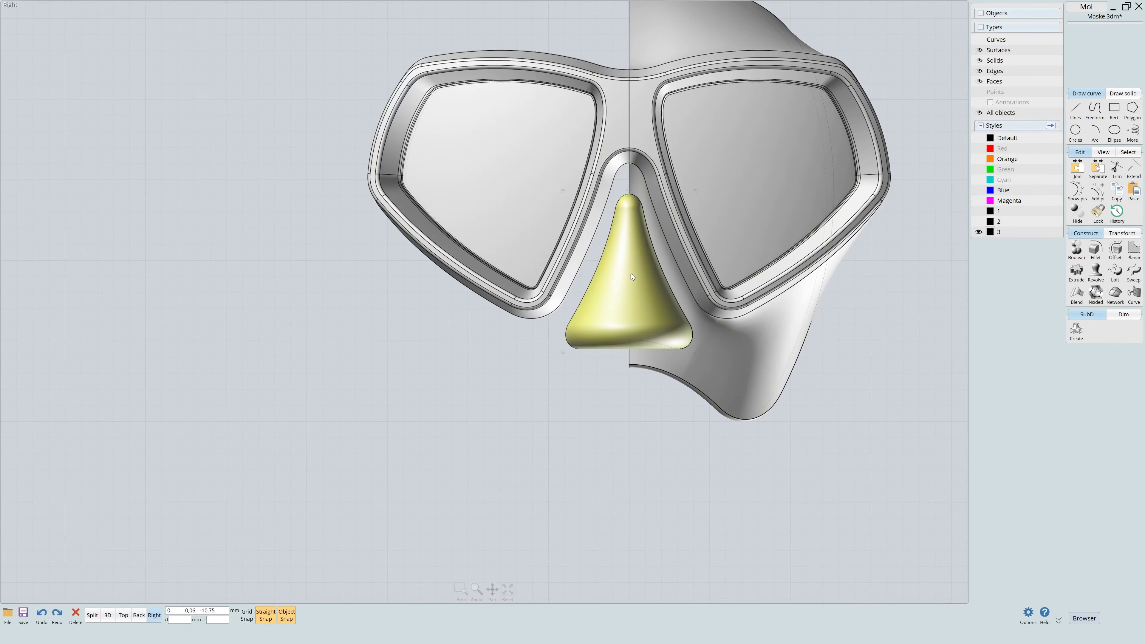
click(1075, 109)
click(629, 190)
click(632, 436)
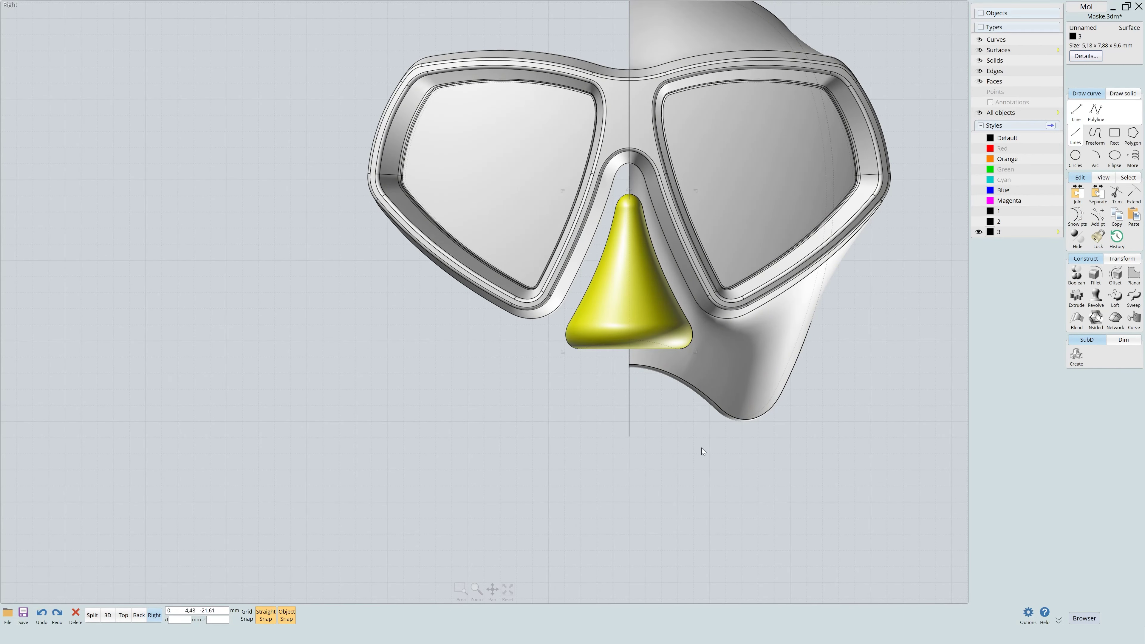
click(740, 397)
click(1117, 194)
right_drag(642, 332, 617, 353)
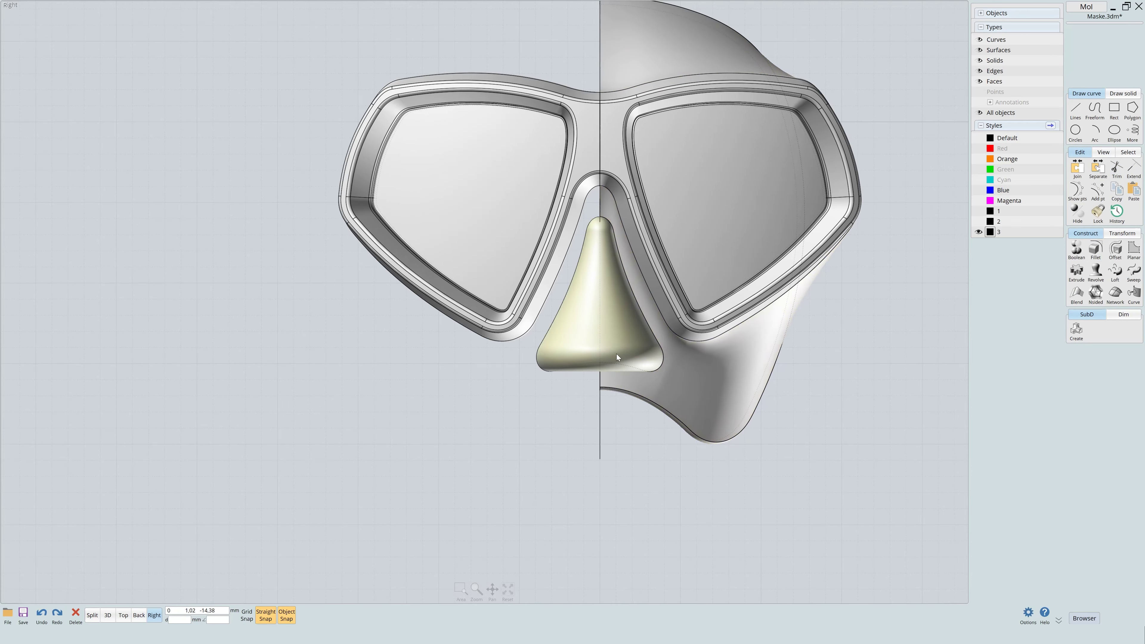
click(617, 353)
click(600, 228)
right_click(599, 227)
Join the nose pocket to the skirt and attempt a fillet on their seam.
click(577, 307)
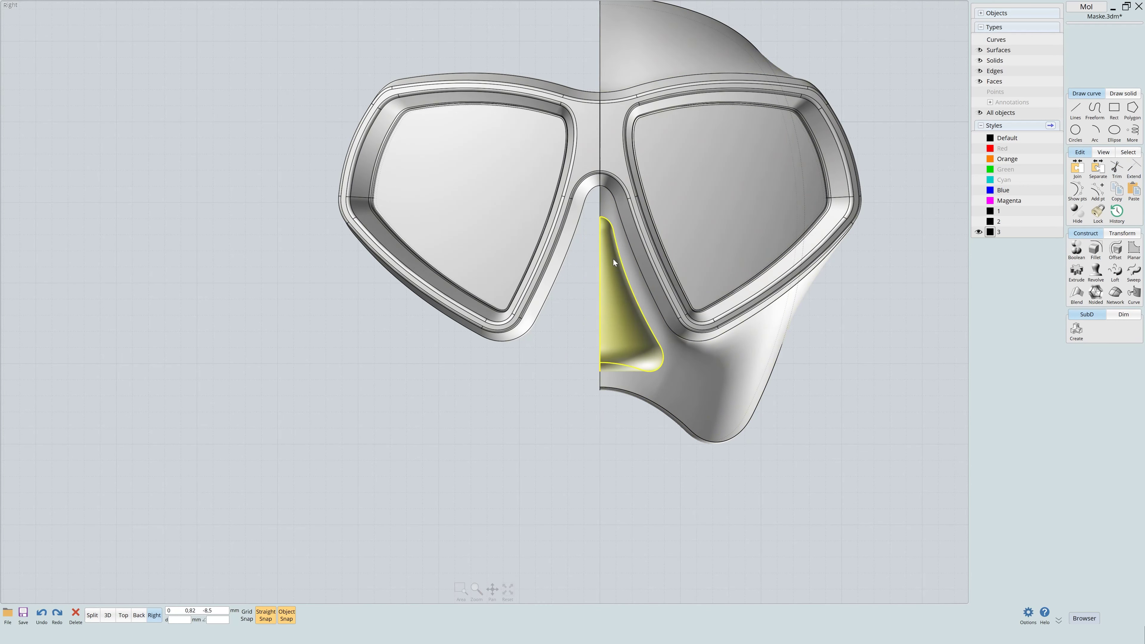
right_click(613, 259)
click(1078, 168)
click(641, 394)
click(1096, 250)
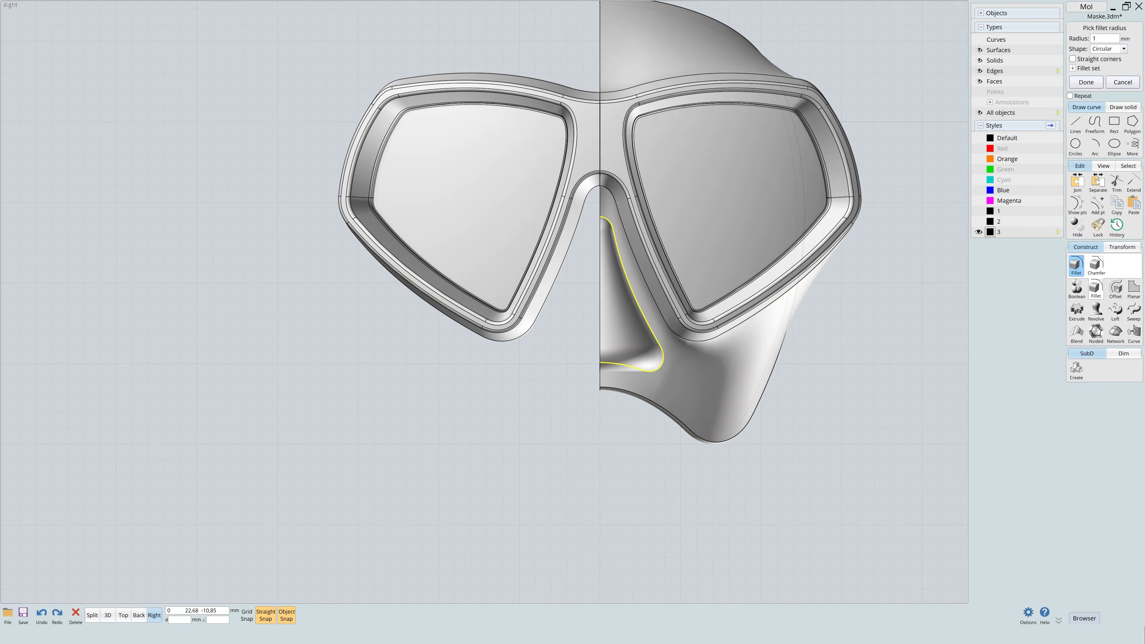
click(1104, 38)
key(Return)
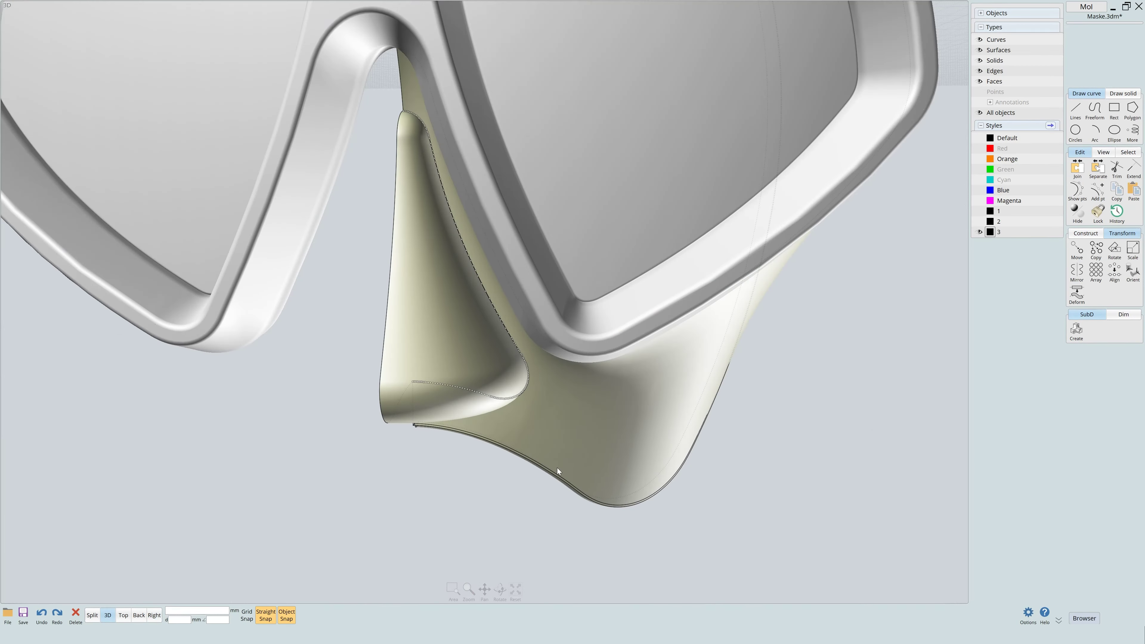
Draw a guide curve along the nose pocket and pipe it with radius 0.7.
right_drag(557, 469, 398, 124)
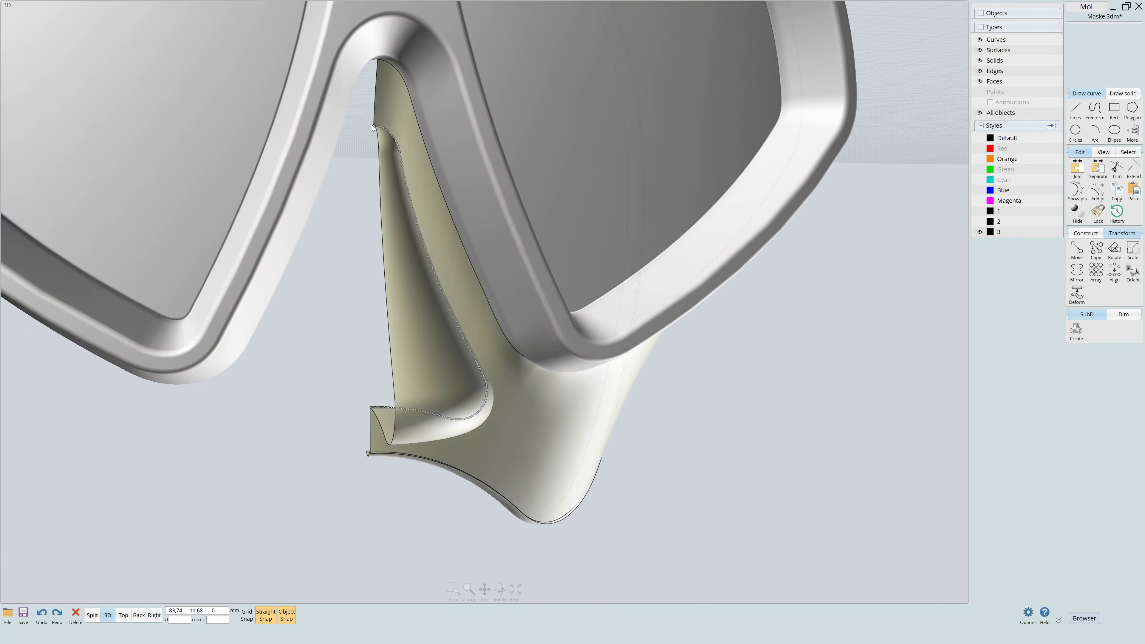
click(356, 126)
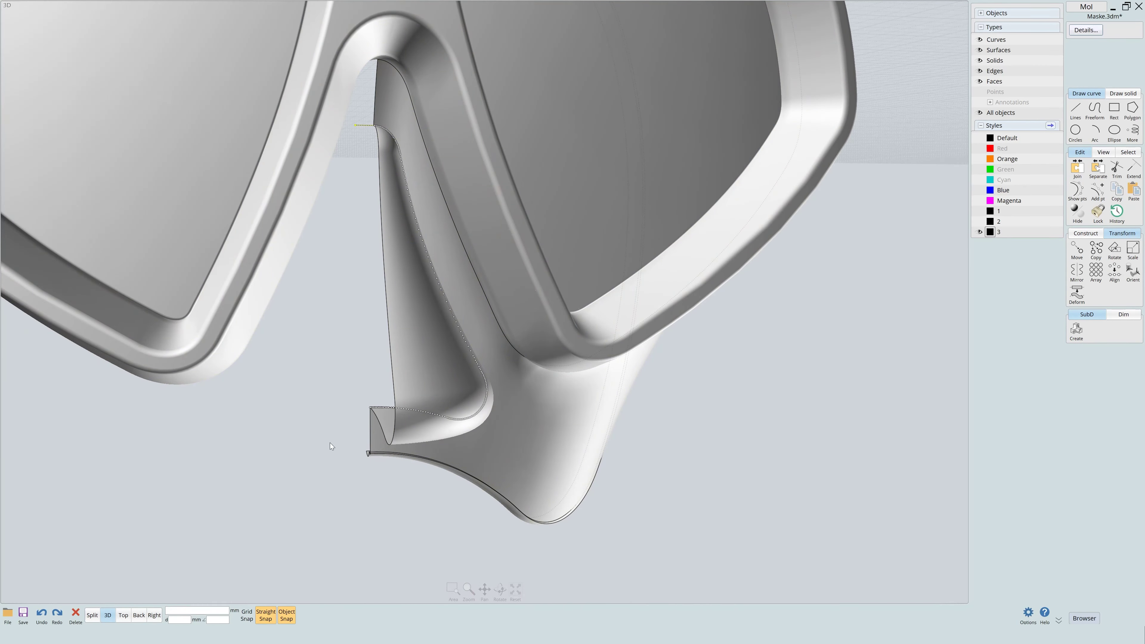
click(347, 410)
click(357, 418)
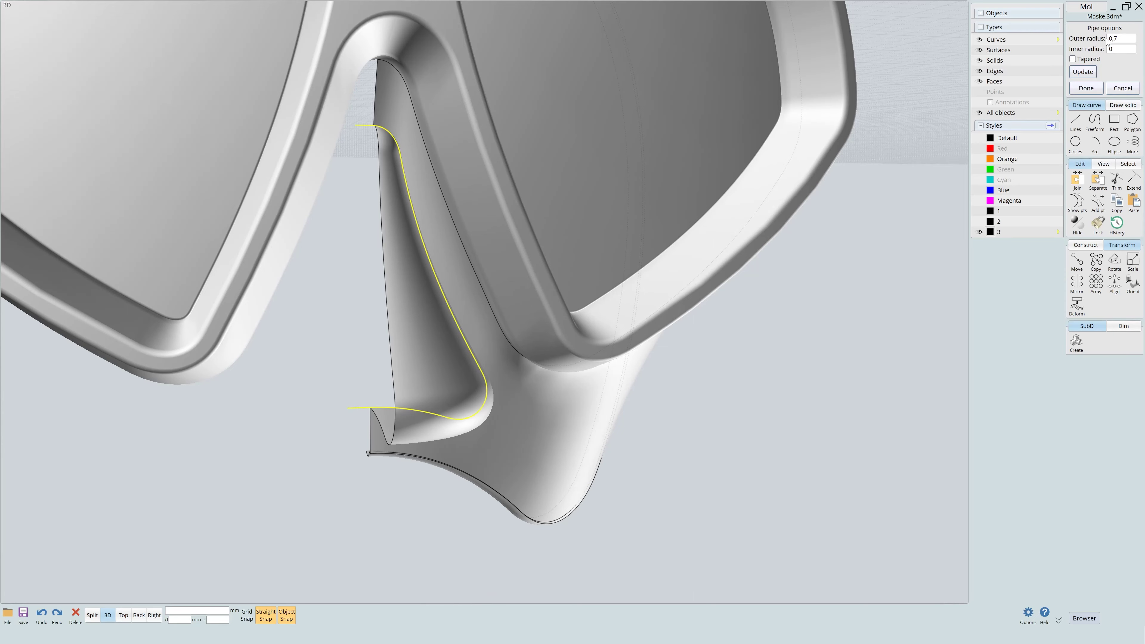
key(Return)
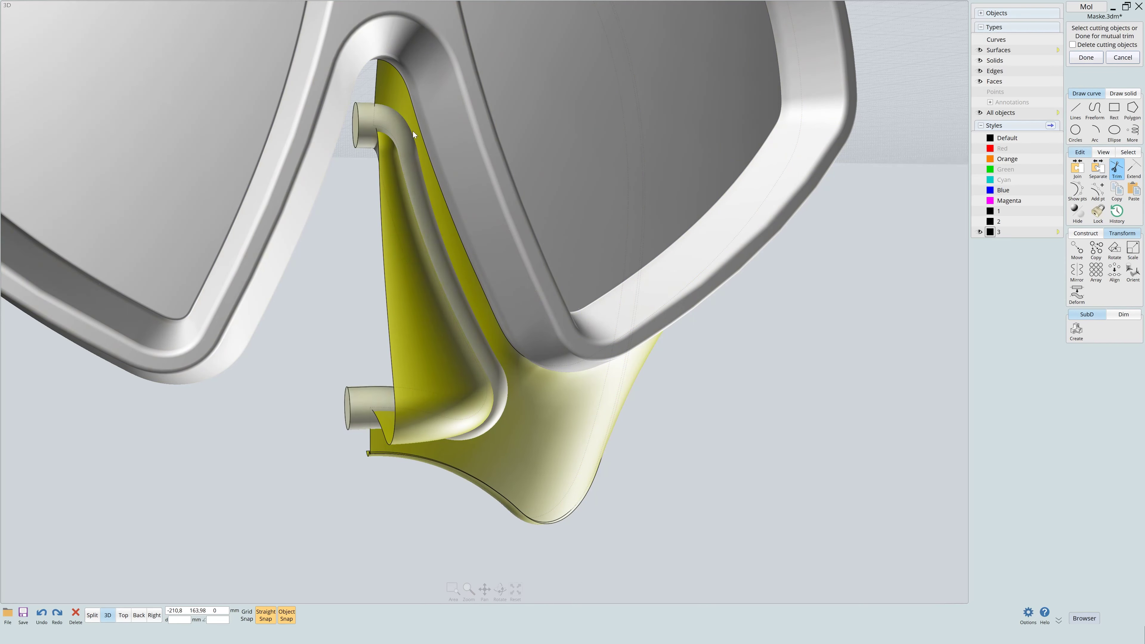
Trim the pipe out of the nose pocket and delete the leftover fin surface.
click(405, 133)
key(Delete)
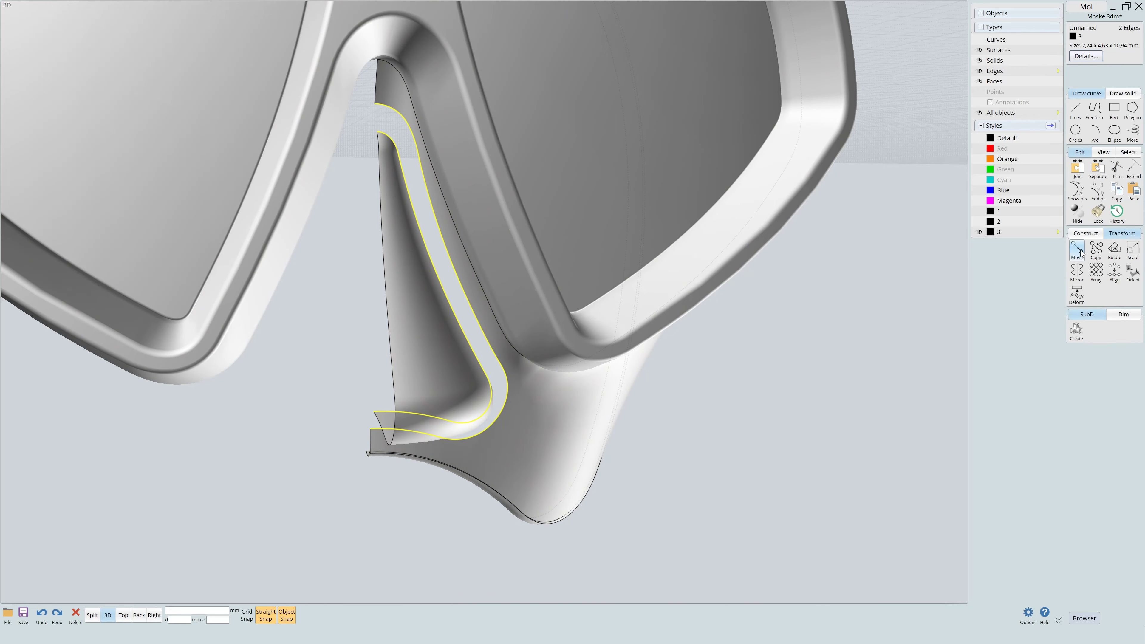
click(1086, 233)
click(1077, 294)
Blend the groove's two edges using planar sections and matching sync points at its upper end.
click(1122, 109)
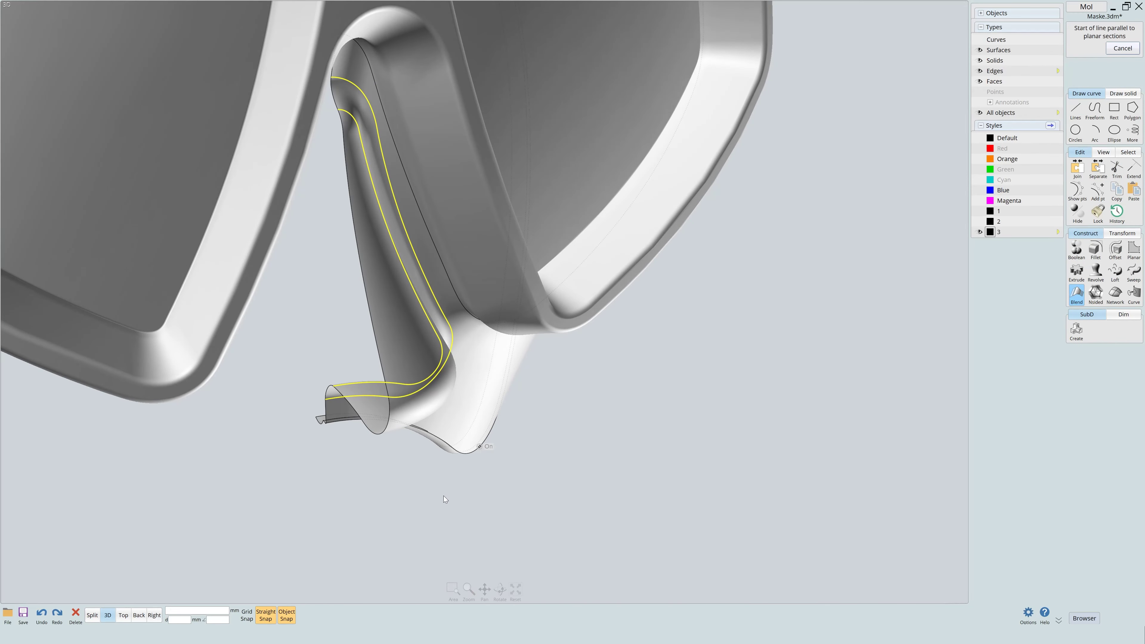
click(1076, 294)
click(391, 309)
right_drag(401, 316, 627, 512)
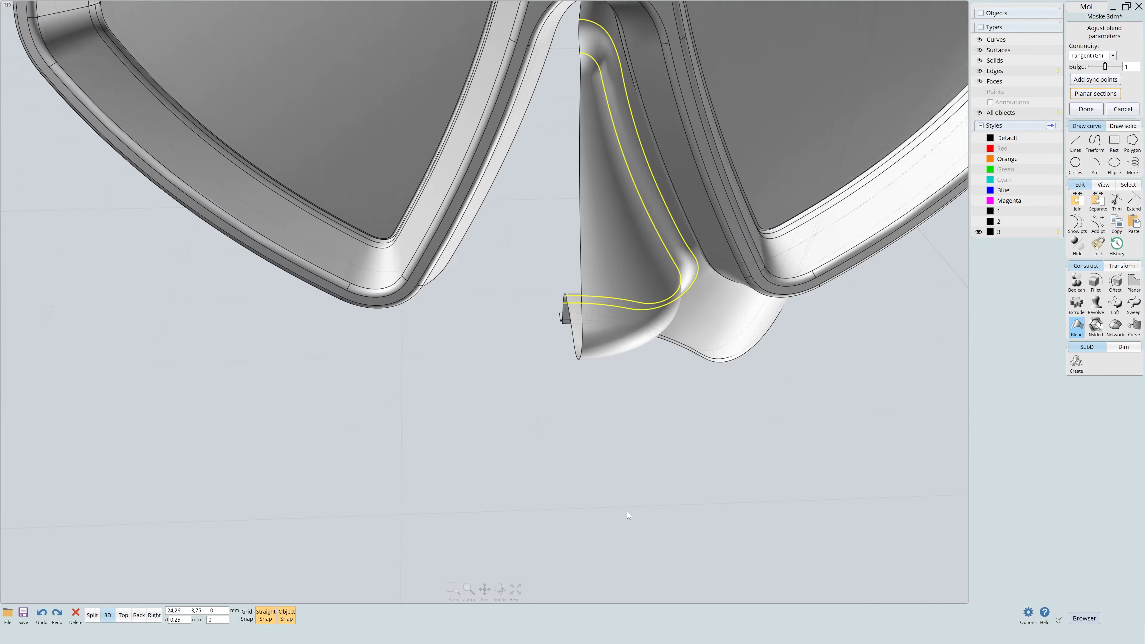
scroll(627, 512, up, 3)
click(592, 98)
right_drag(592, 98, 622, 76)
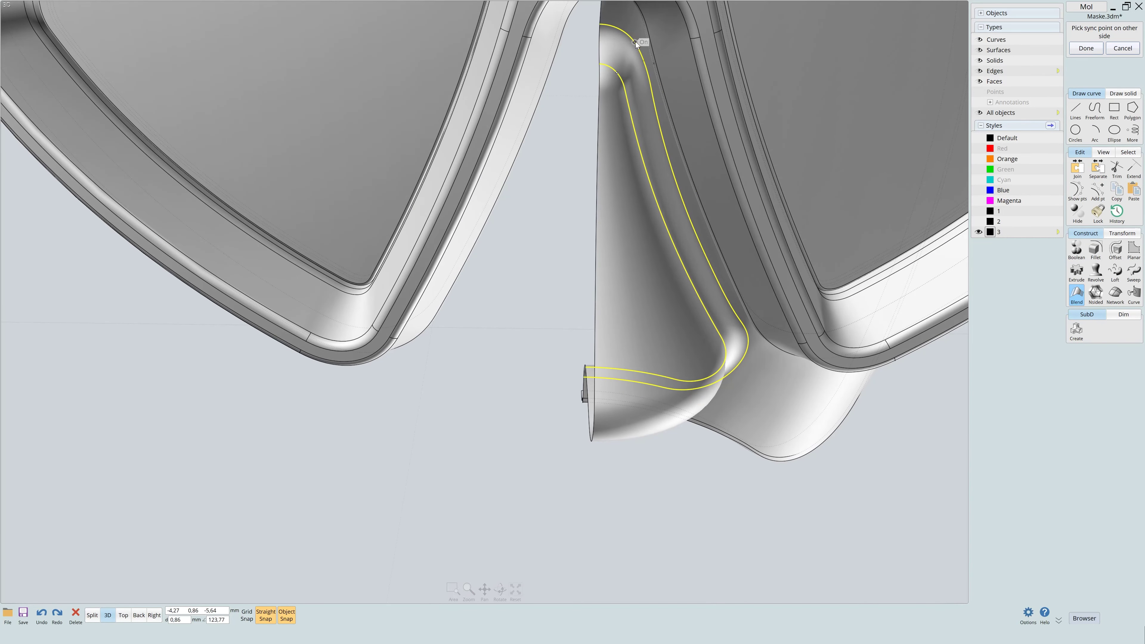
click(629, 89)
right_click(695, 373)
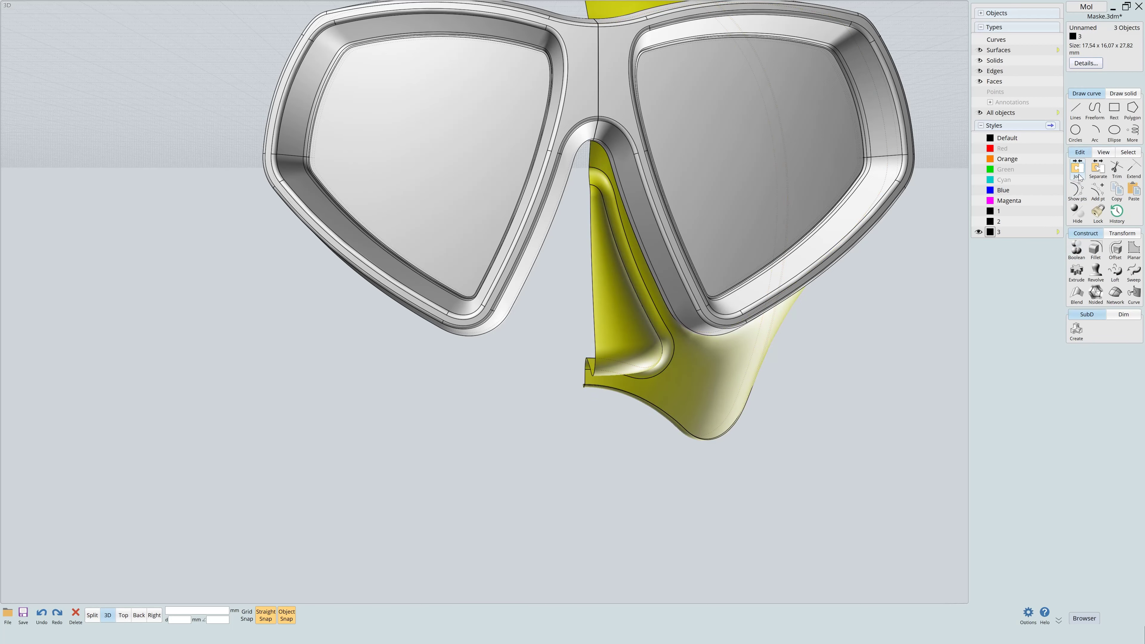
In Right view, mirror the half mask across the vertical centre line and join both halves into one surface.
key(r)
click(1122, 233)
click(1077, 271)
click(600, 388)
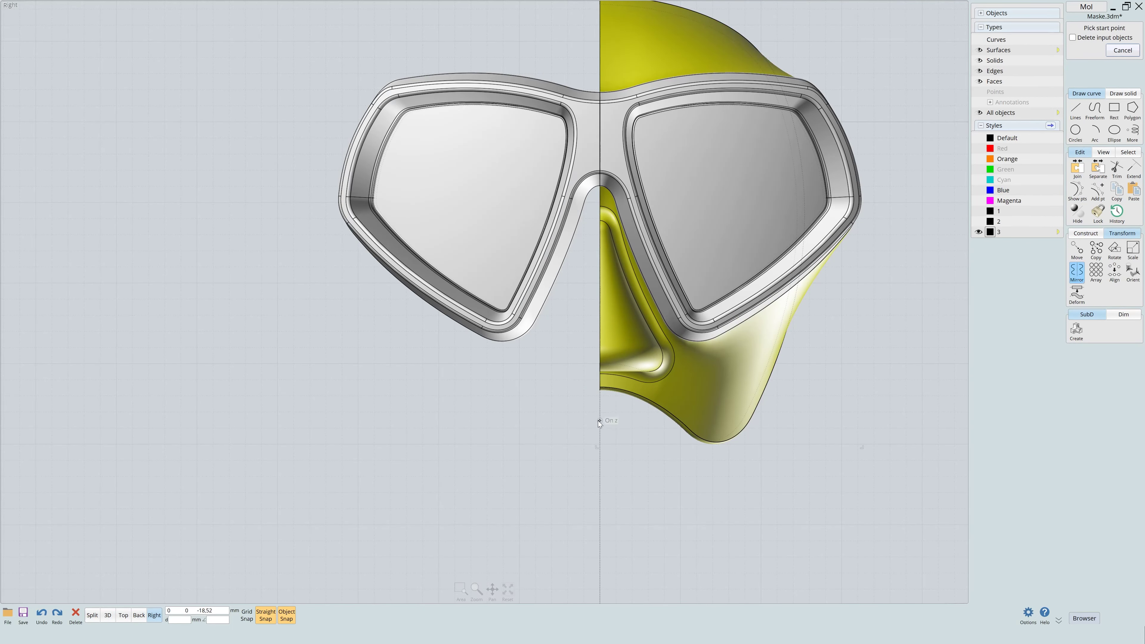
click(599, 422)
scroll(605, 426, down, 2)
click(532, 408)
click(107, 615)
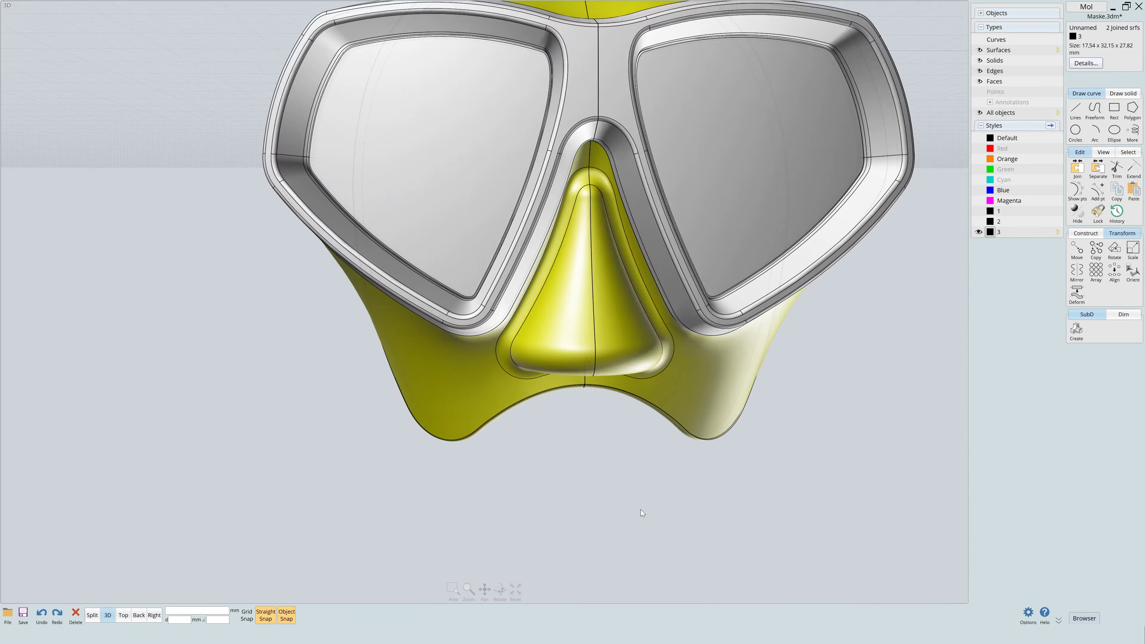
right_drag(641, 509, 767, 501)
click(1077, 169)
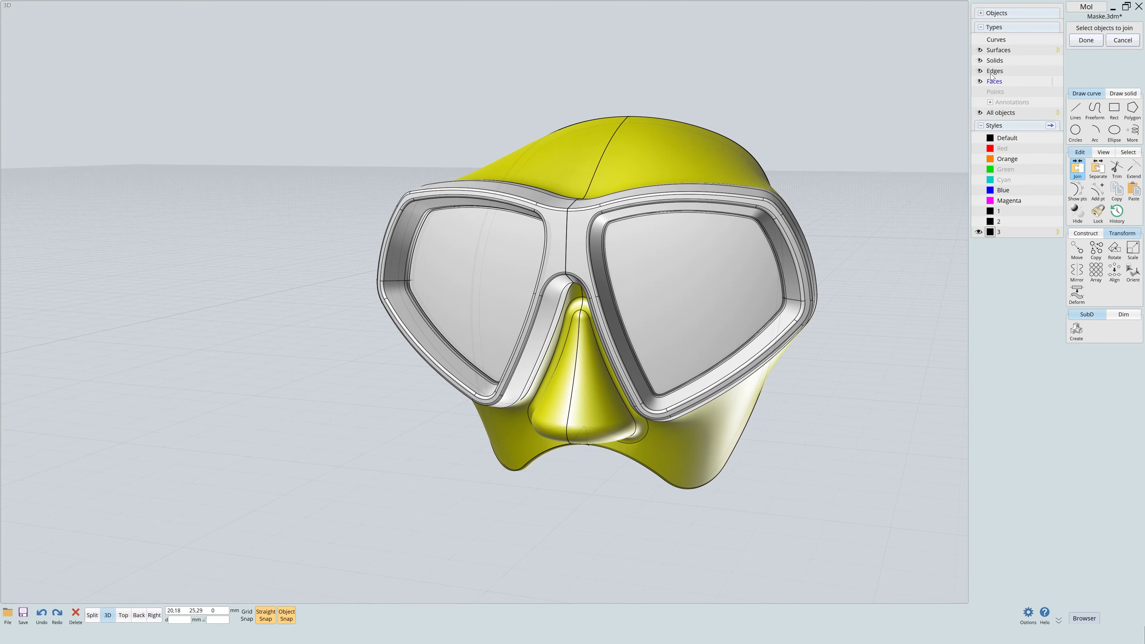
click(860, 141)
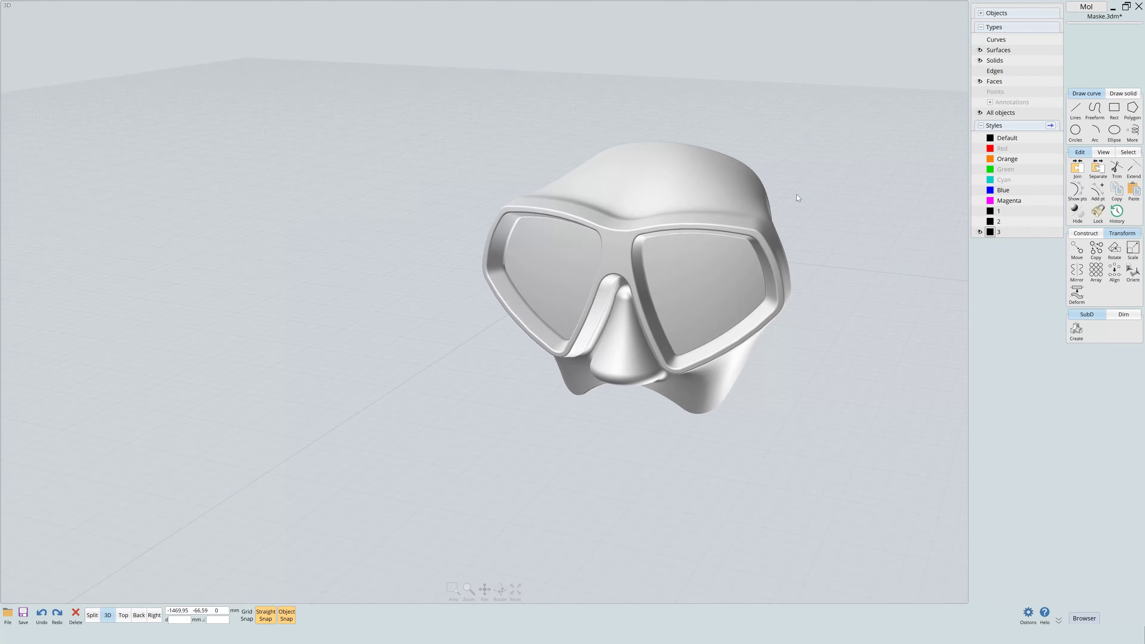